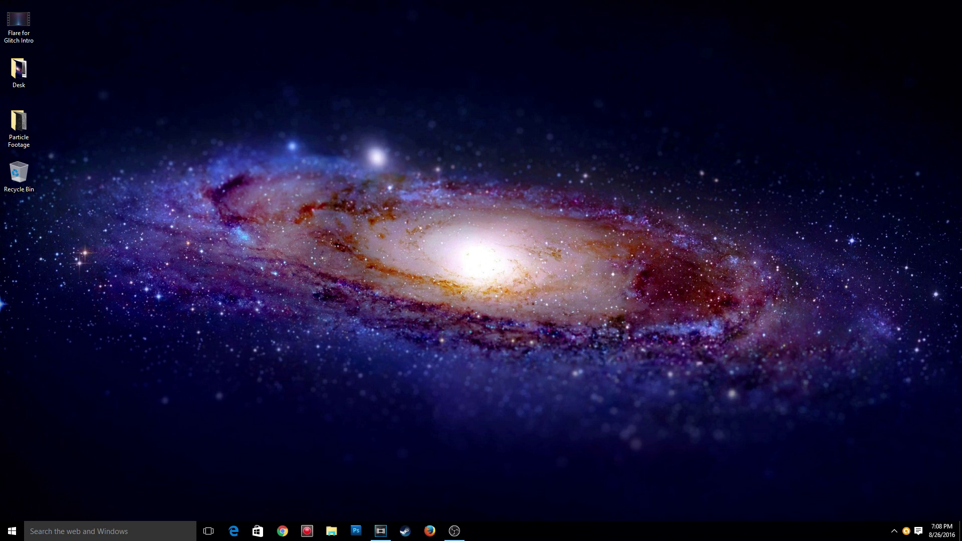
- Move the Flare for Glitch Intro video away from the other desktop icons, then play it briefly and close the player
left_click_drag(18, 22, 247, 127)
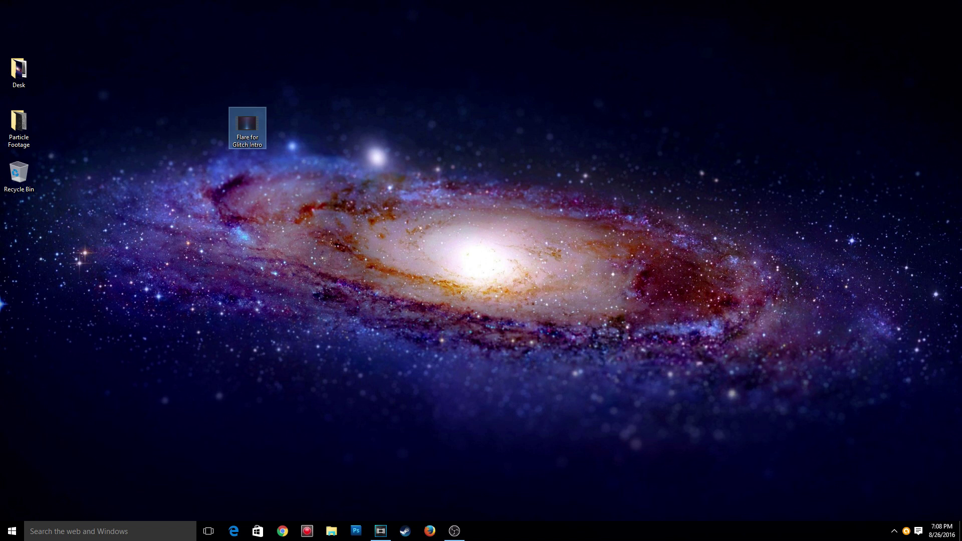
double_click(247, 127)
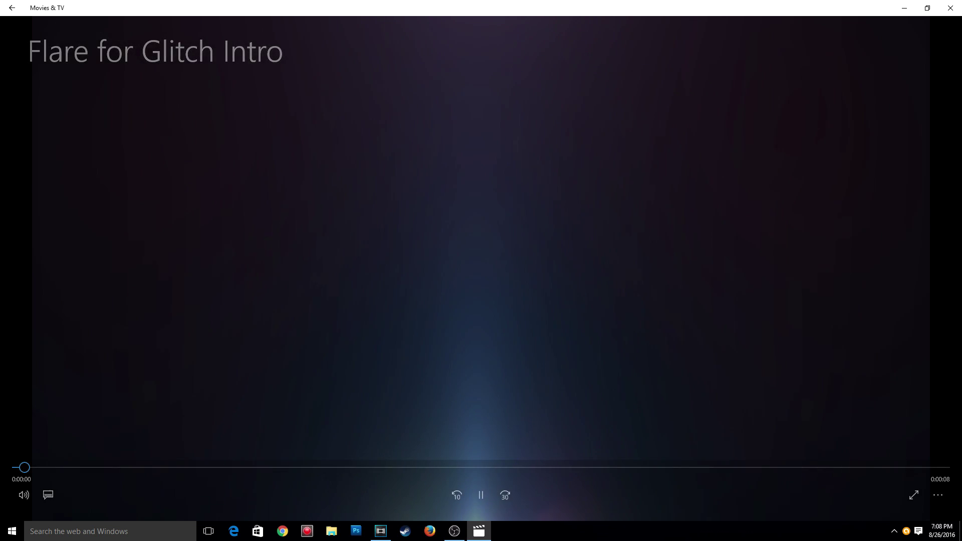
left_click(952, 7)
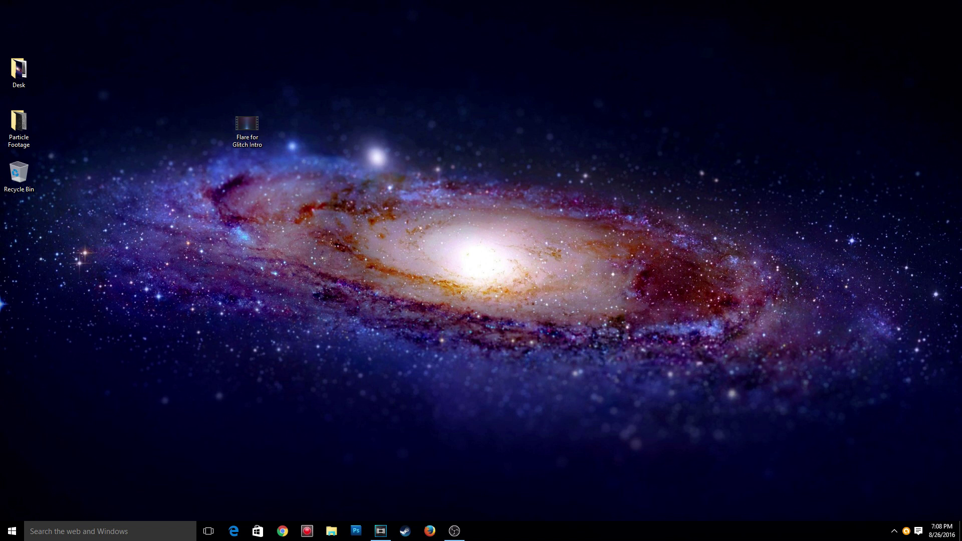
- Switch to Vegas Pro and set the video preview quality to Best (Full)
left_click(381, 531)
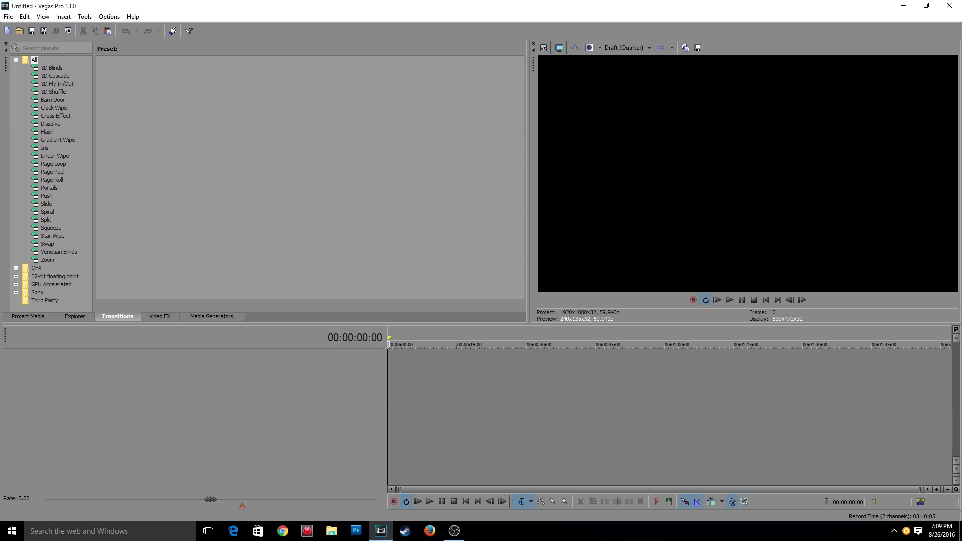
left_click(624, 47)
mouse_move(631, 95)
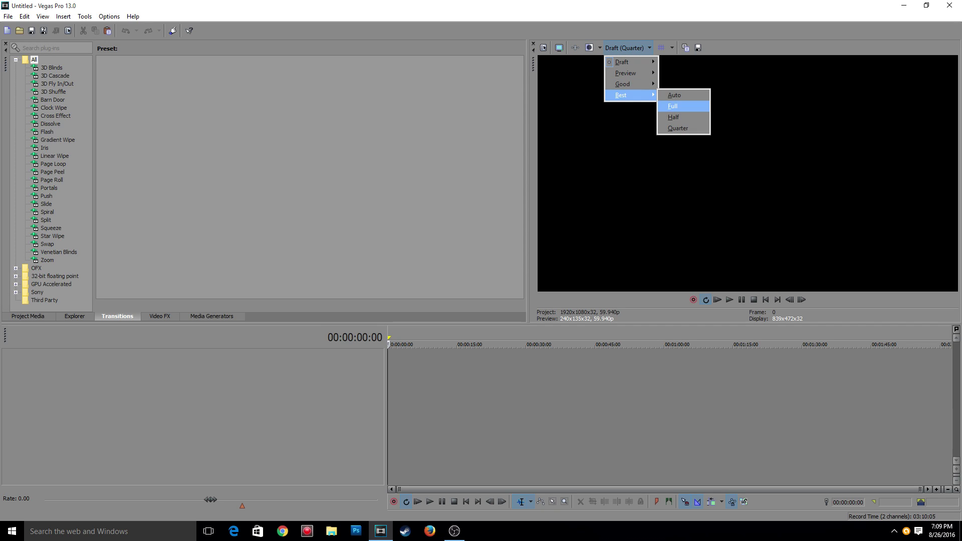
left_click(683, 117)
left_click(621, 47)
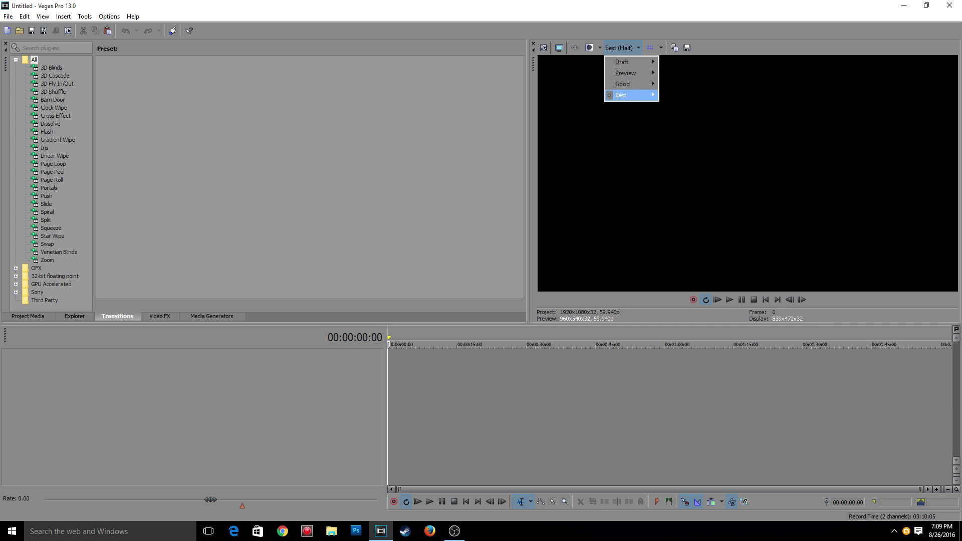
mouse_move(629, 94)
left_click(673, 106)
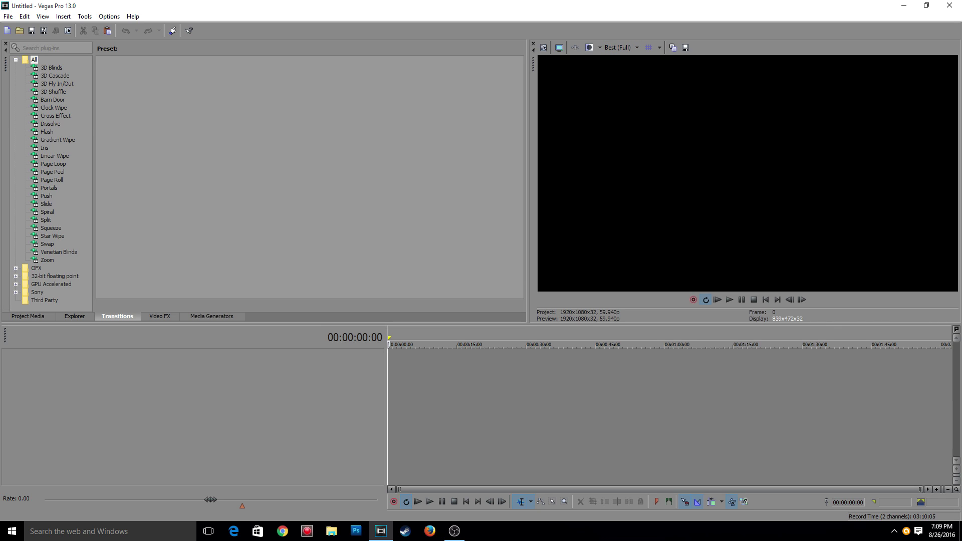
- Insert a video track and add a text media event reading "MJ" to it
right_click(452, 395)
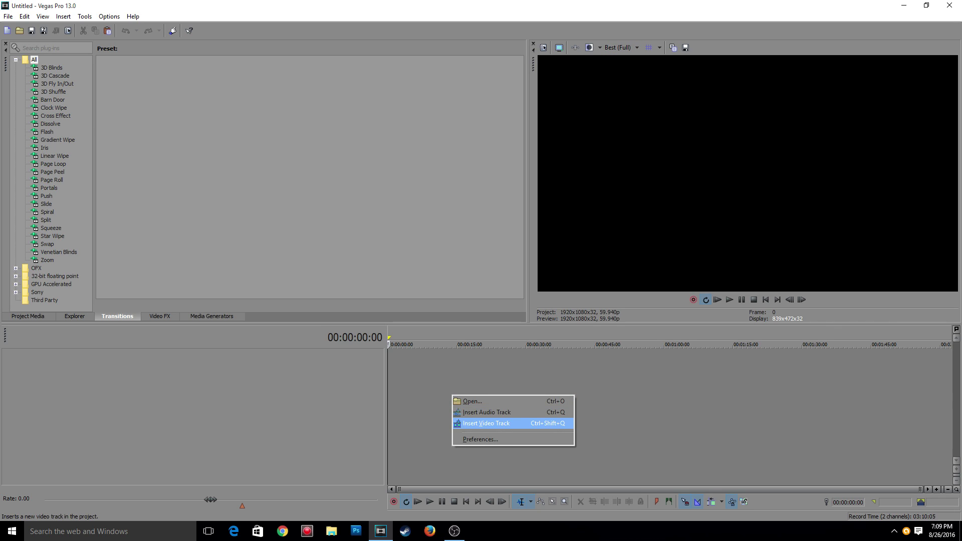
left_click(481, 423)
right_click(438, 358)
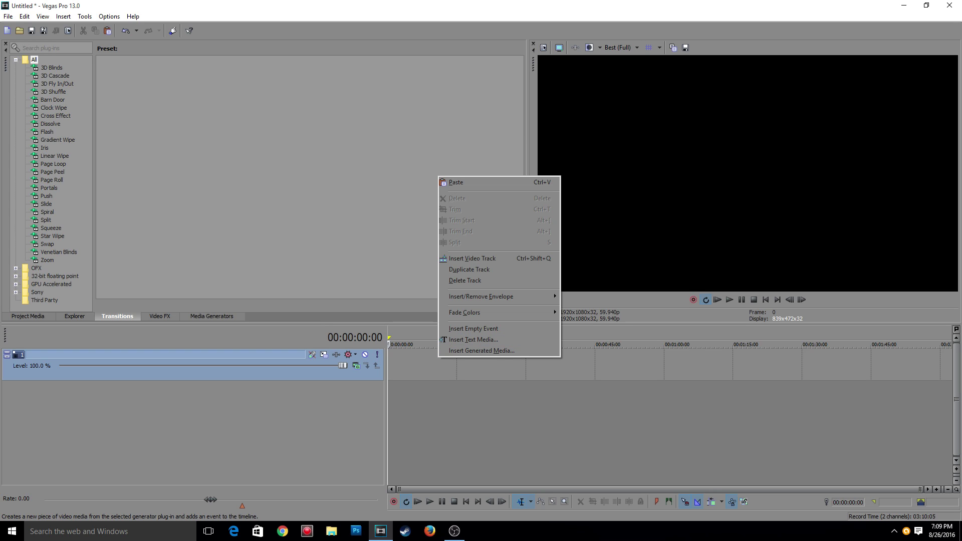
left_click(473, 339)
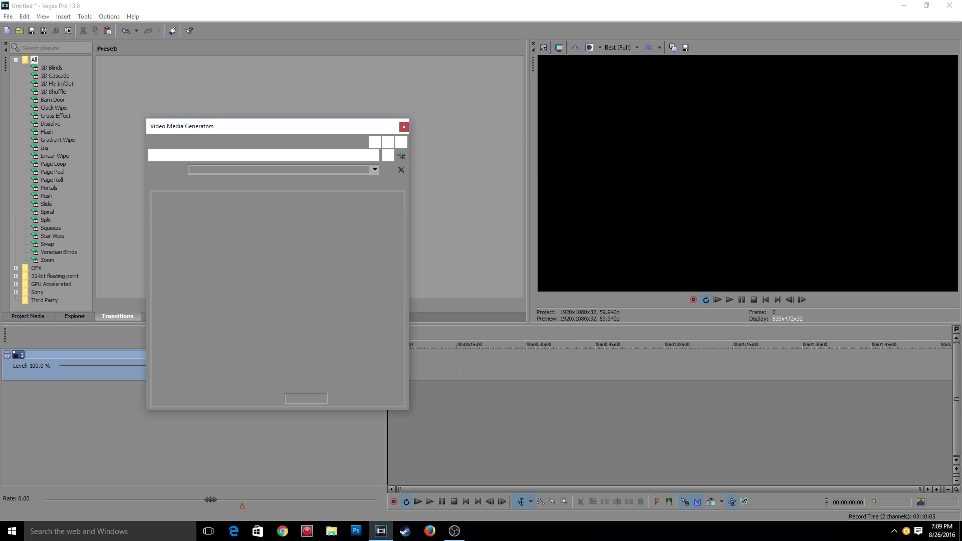
key("BackSpace")
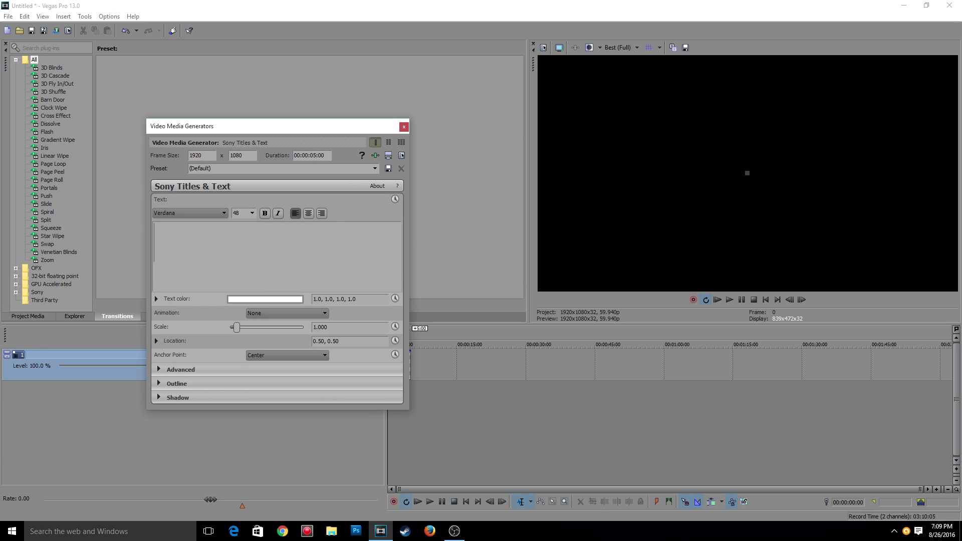
type("Mj")
key("BackSpace")
type("J")
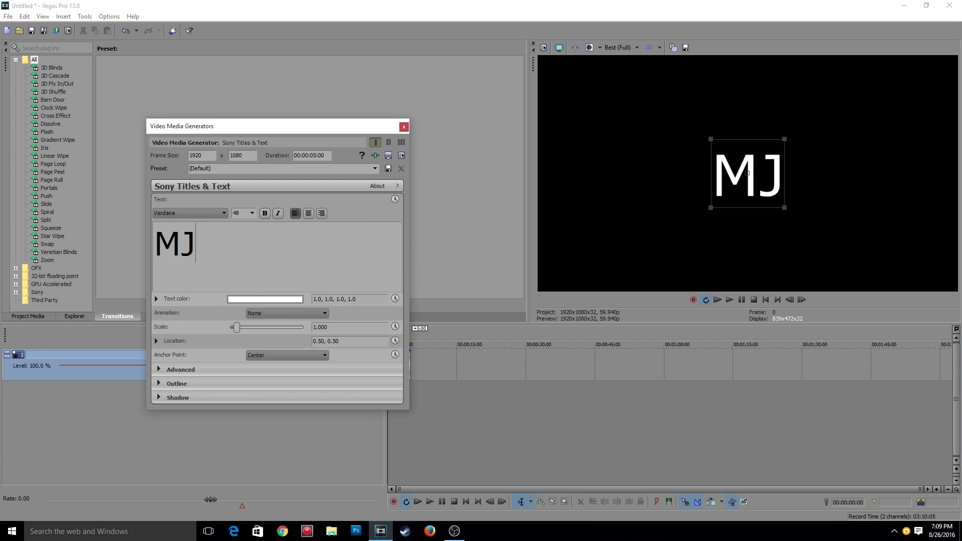
- Set the MJ text's font to Bebas, enlarge its scale to about 1.480, and close the generator window
key("ctrl+a")
left_click(190, 213)
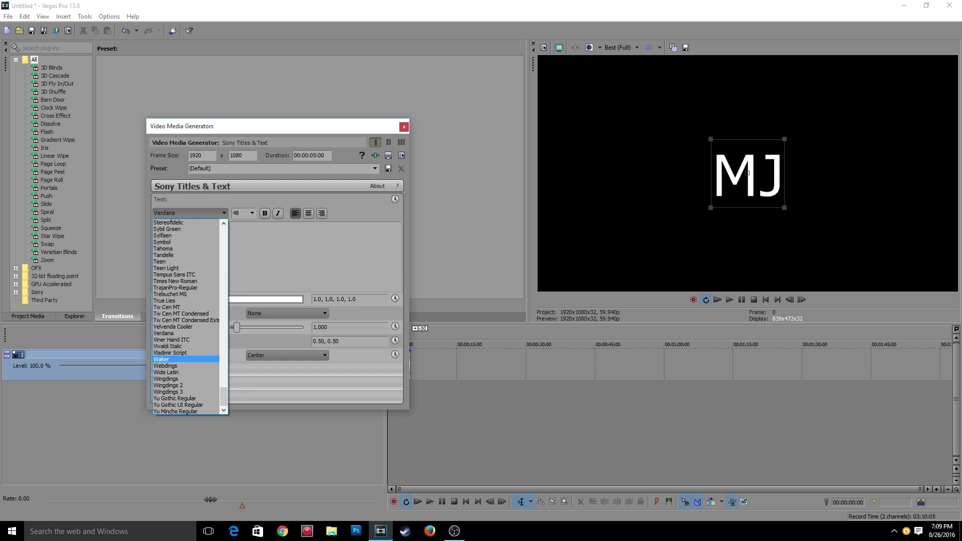
left_click_drag(223, 396, 224, 260)
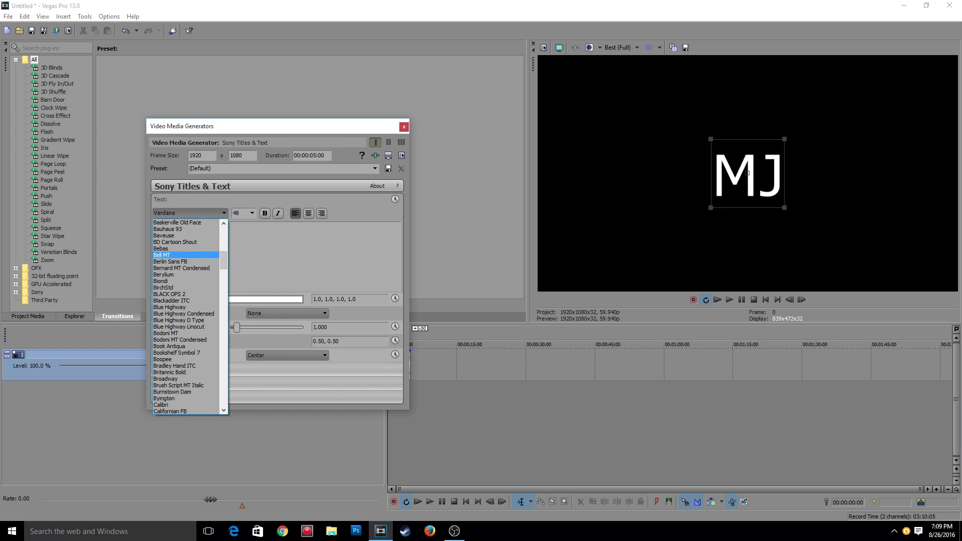
left_click(177, 249)
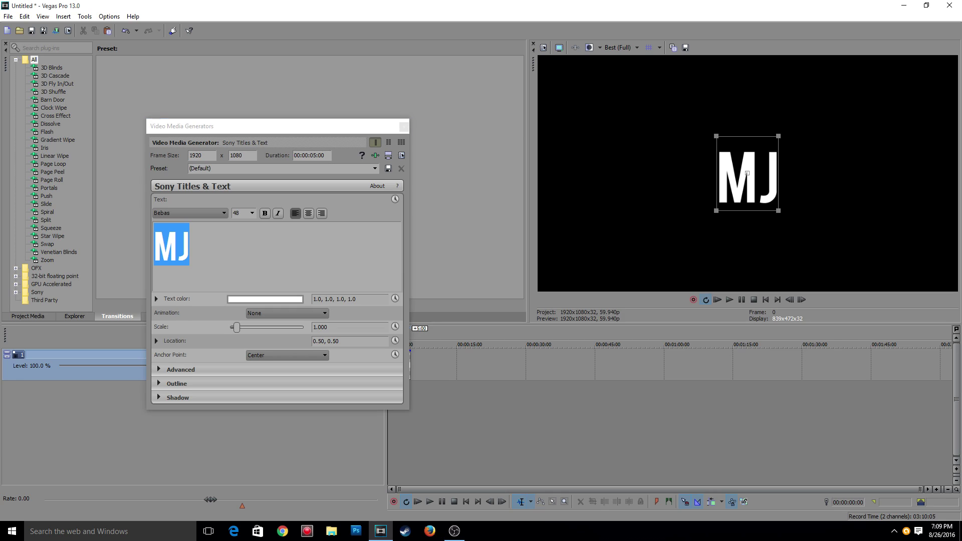
scroll(747, 173, "up", 5)
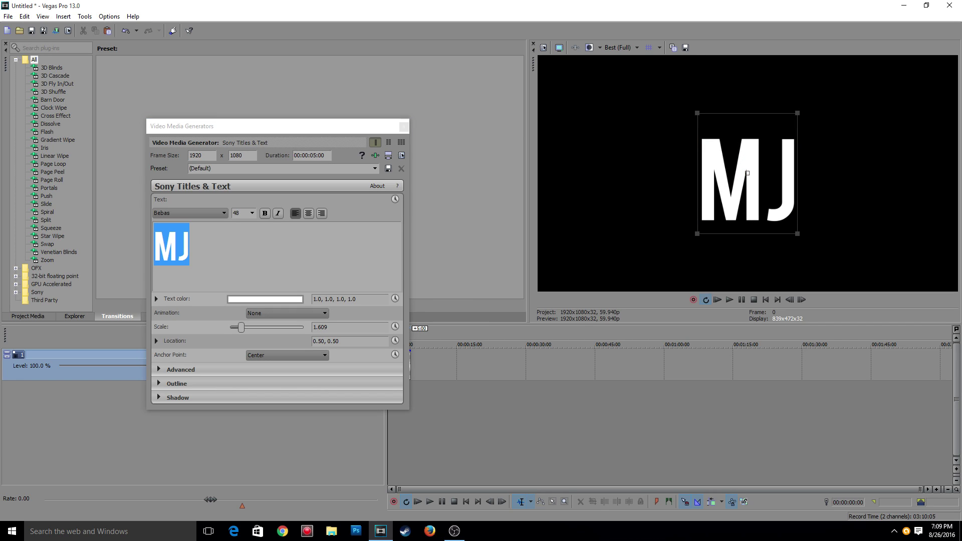
scroll(747, 172, "down", 2)
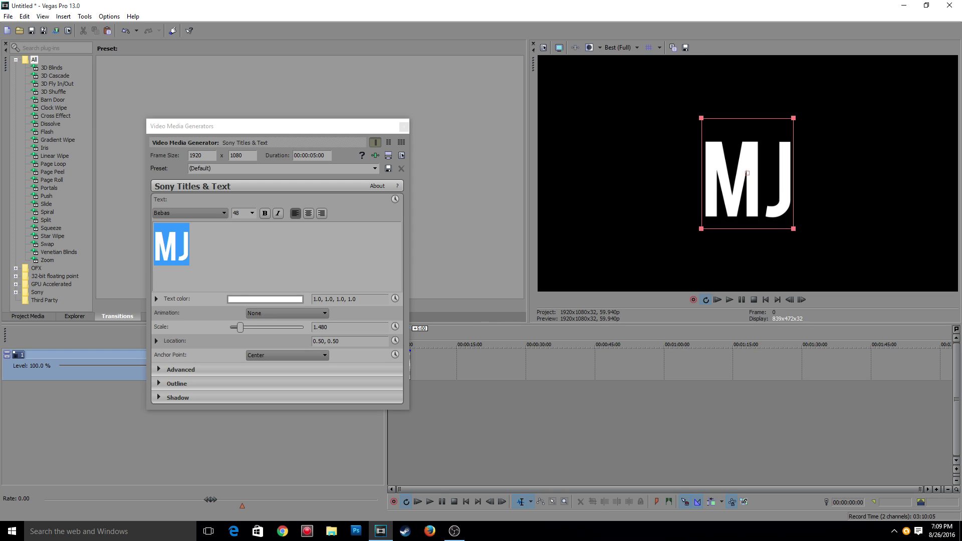
left_click(403, 127)
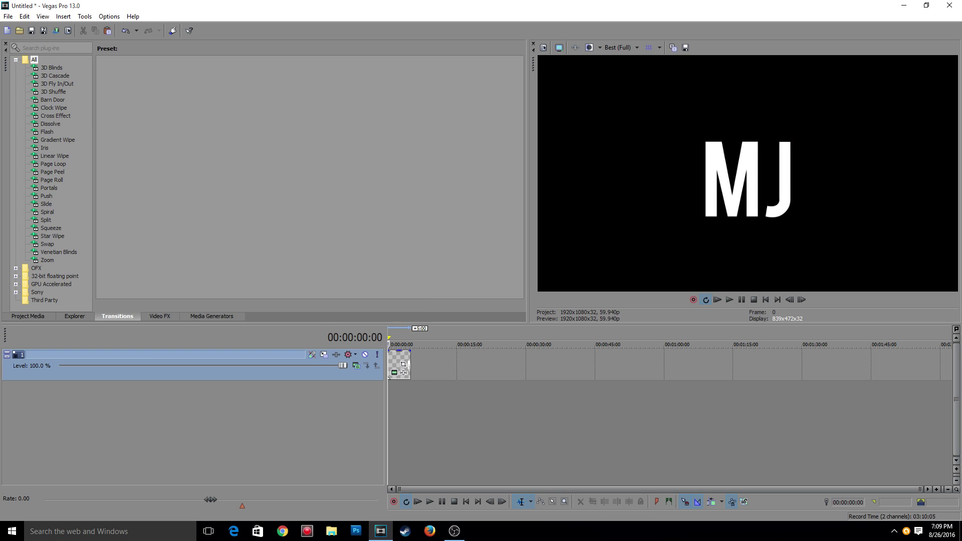
- Copy the MJ text event and return the playhead to the start of the timeline
scroll(670, 401, "up", 7)
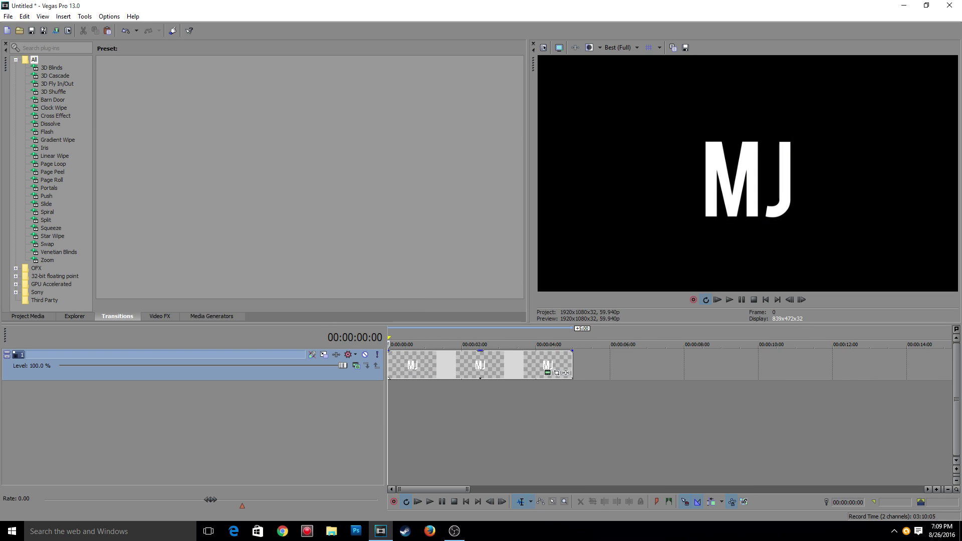
key("Up")
key("Up")
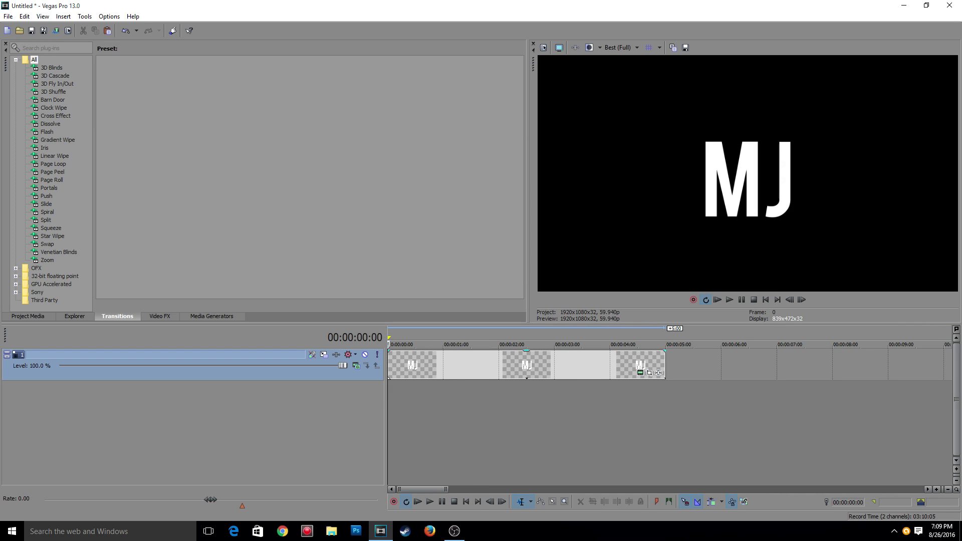
right_click(453, 357)
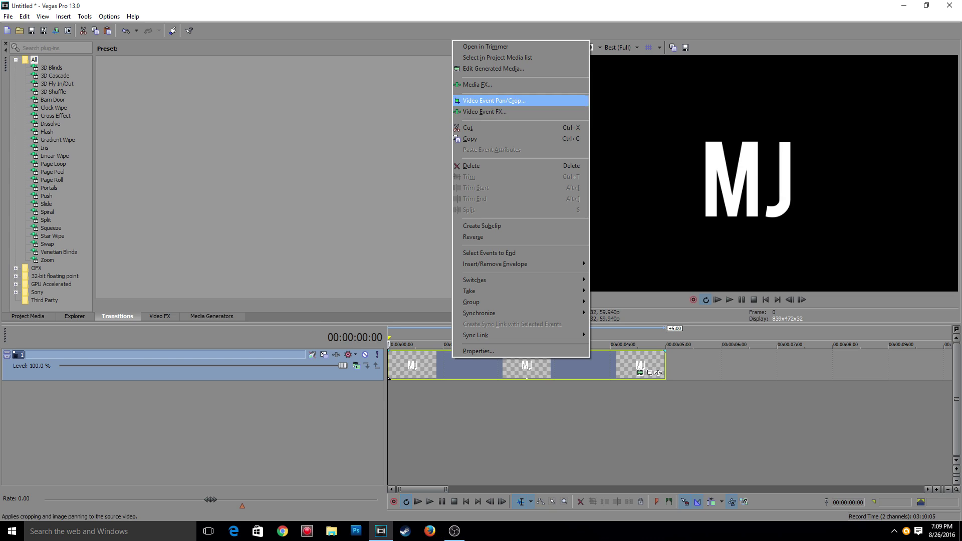
left_click(470, 139)
left_click(430, 426)
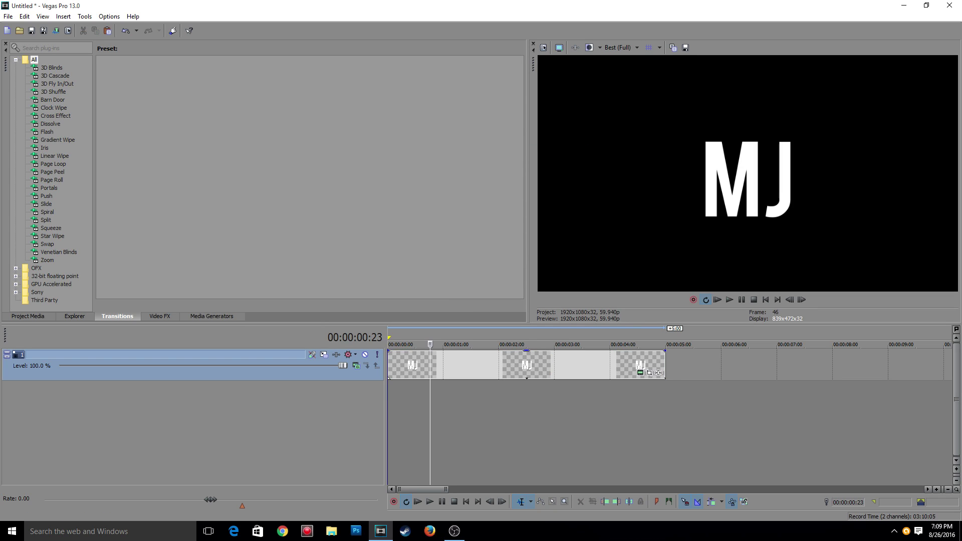
left_click_drag(429, 344, 388, 345)
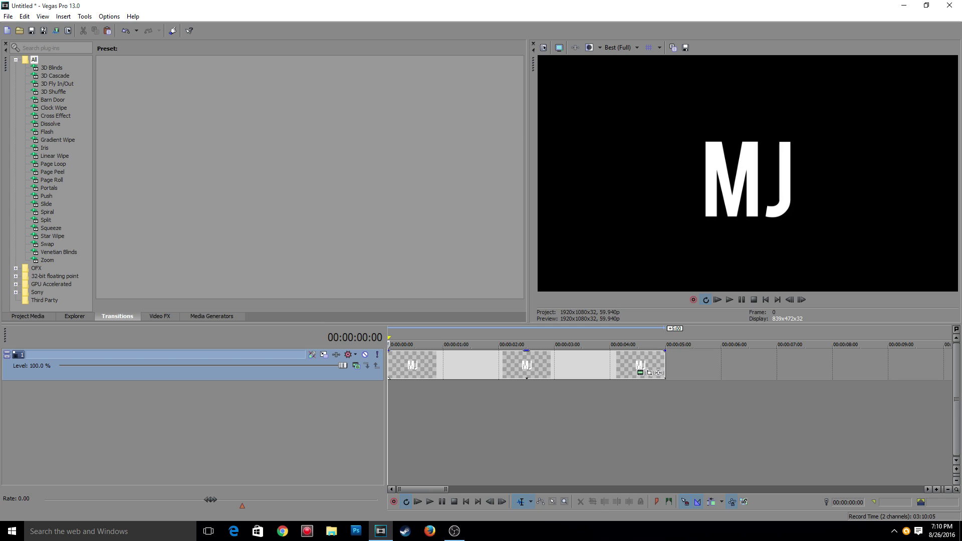
- Add three more video tracks and move the track holding the MJ text above them
key("ctrl+shift+q")
key("ctrl+shift+q")
key("ctrl+shift+q")
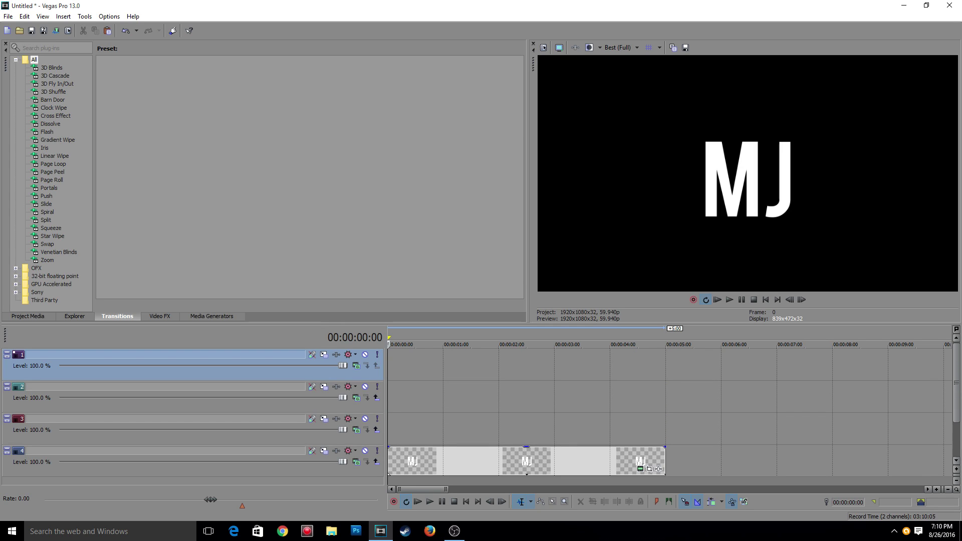
left_click_drag(151, 470, 150, 354)
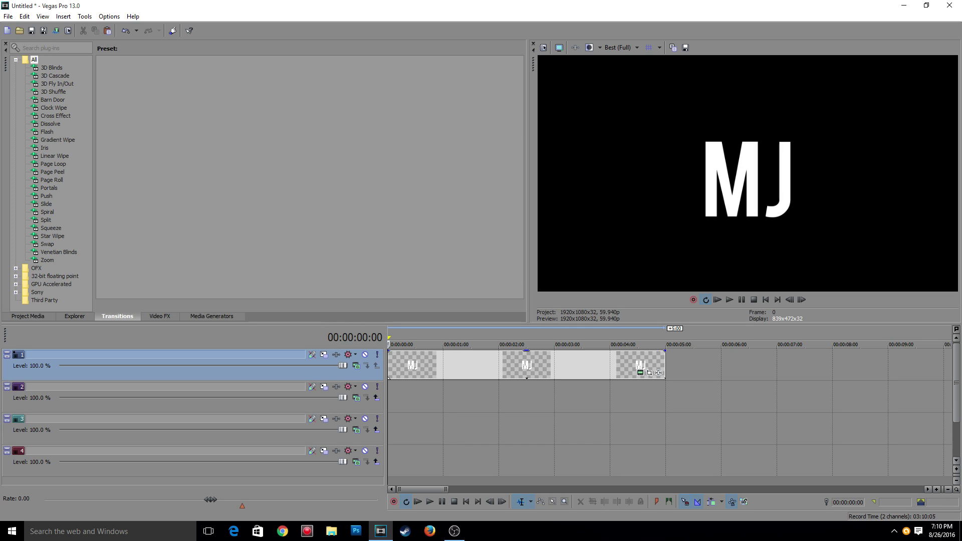
- Paste the MJ text event at the start of track 2 as a new copy of the source media
left_click(150, 405)
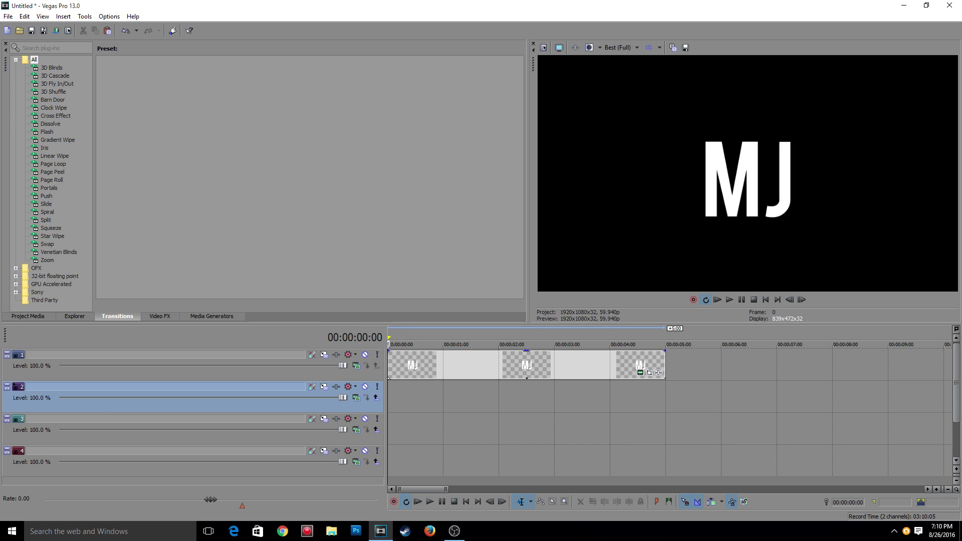
key("ctrl+v")
key("Return")
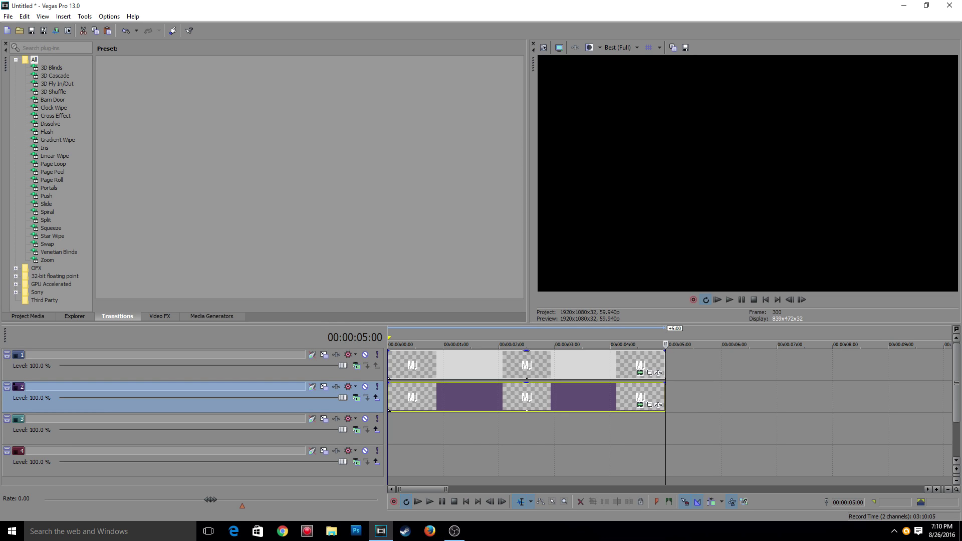
- Paste another new copy of the MJ text event at the start of track 3
left_click(442, 429)
left_click_drag(443, 345, 388, 345)
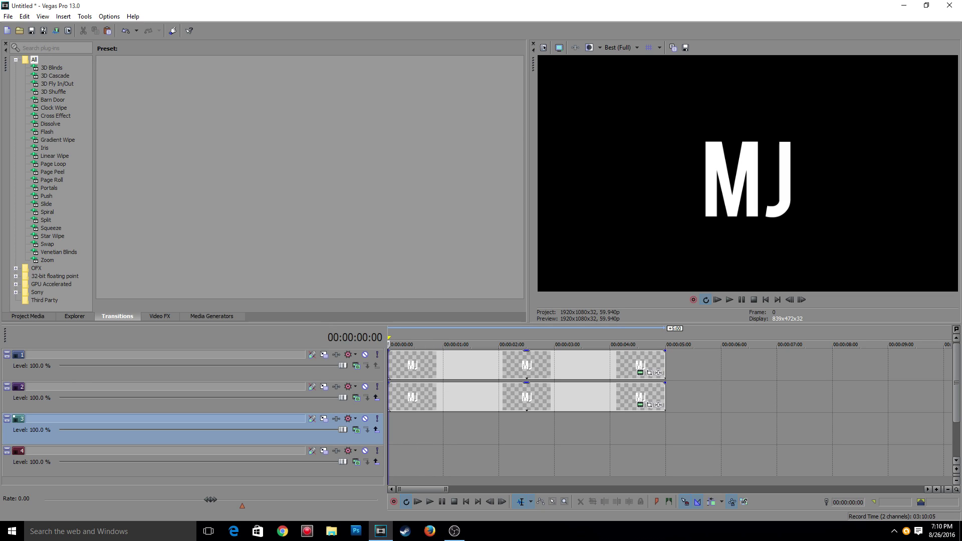
key("ctrl+v")
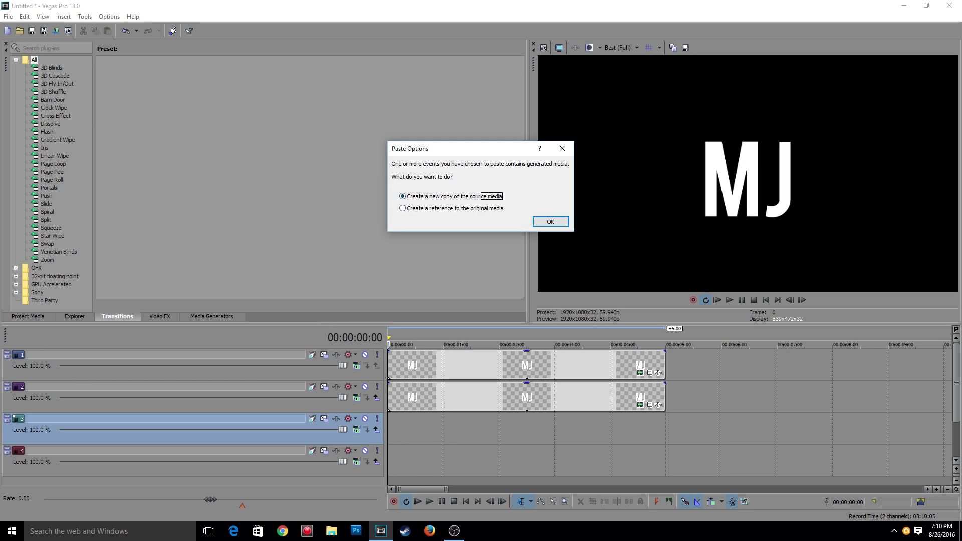
key("Return")
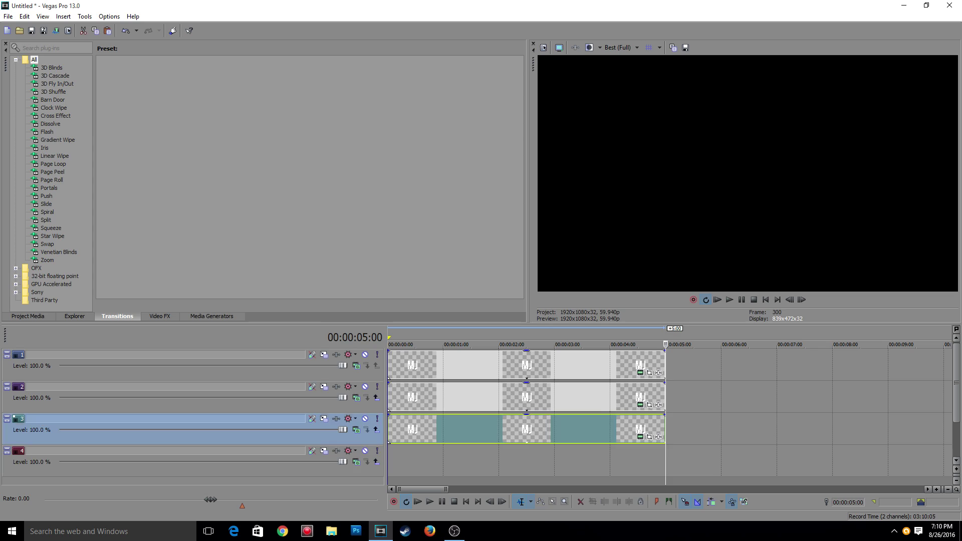
- Paste a new copy of the MJ text event at the start of the empty track 4
left_click(402, 461)
left_click(388, 461)
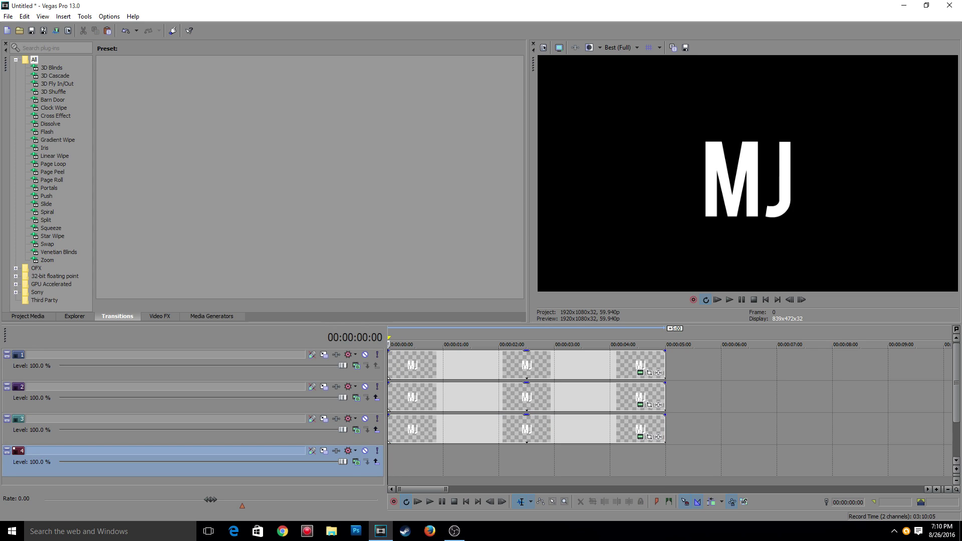
key("ctrl+v")
key("Return")
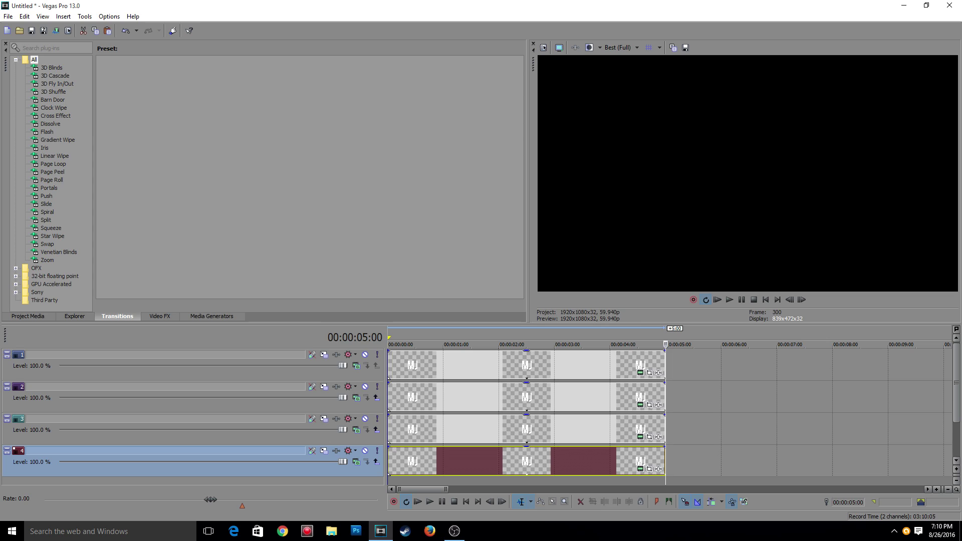
- Insert another video track at the top and paste a new copy of the MJ text event at its start
right_click(747, 371)
left_click(778, 281)
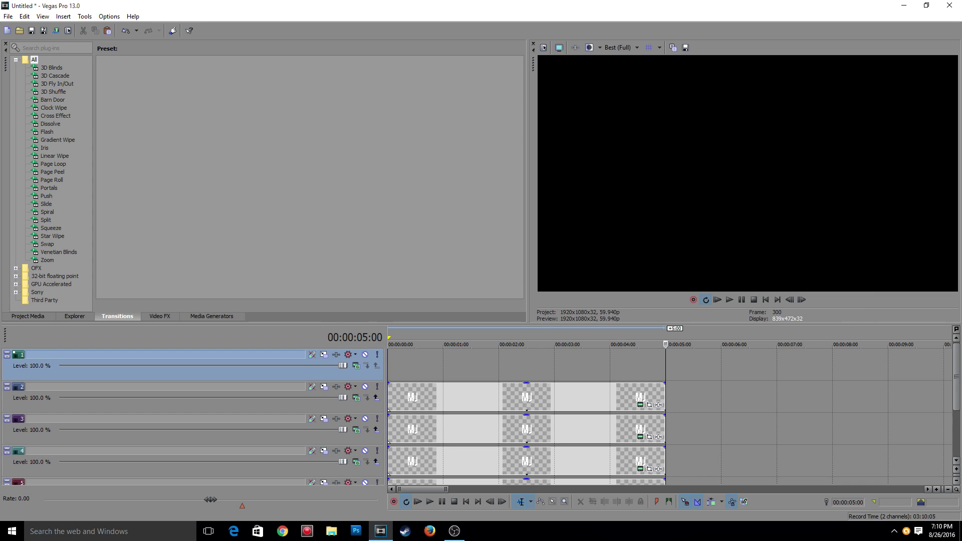
key("Home")
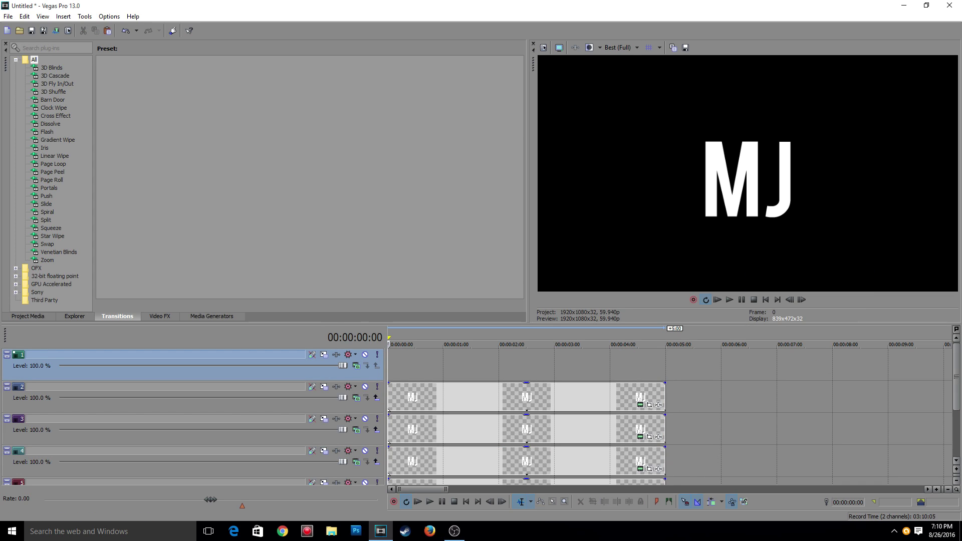
key("ctrl+v")
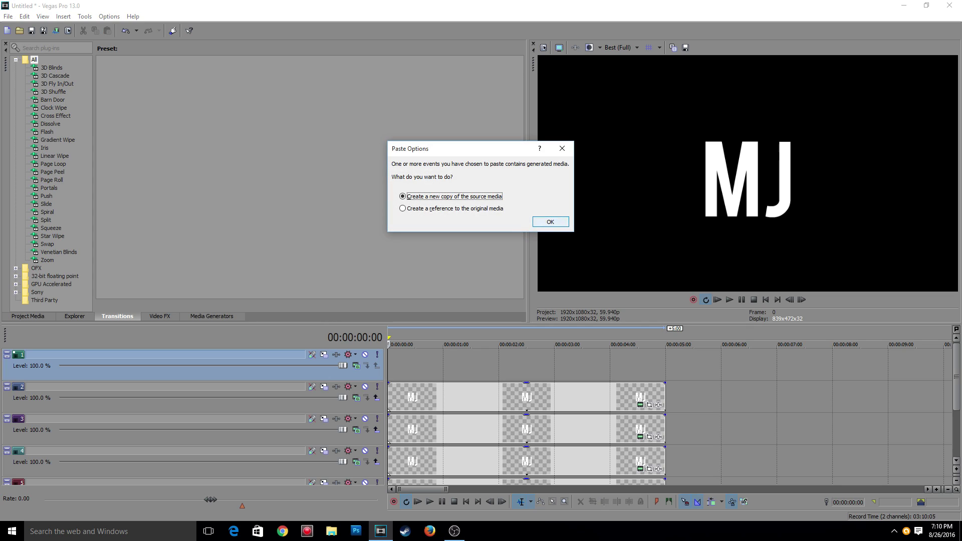
key("Return")
key("space")
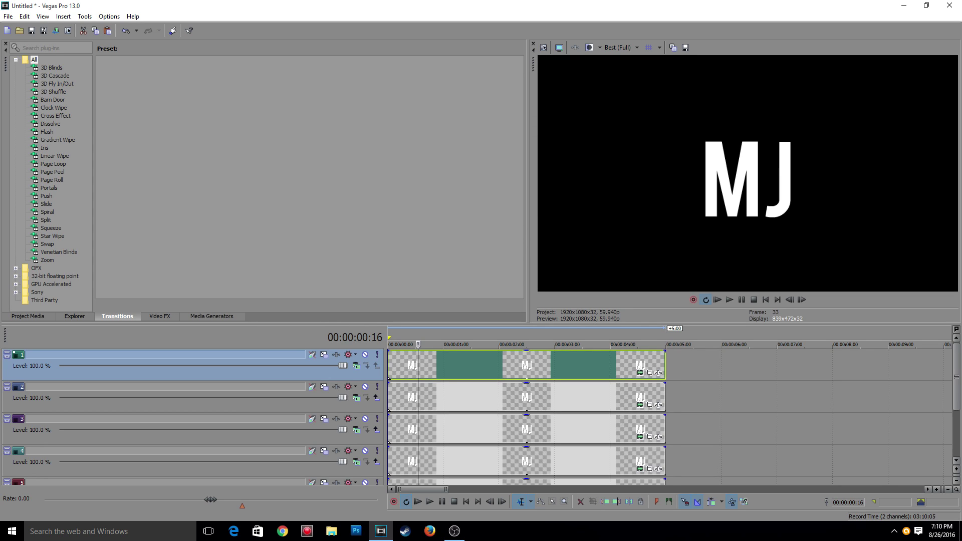
- Change the text color of the MJ event on track 3 to pure red (1.0, 0.0, 0.0)
mouse_move(957, 377)
left_mouse_down()
mouse_move(957, 393)
mouse_move(956, 377)
left_mouse_up()
left_click(200, 437)
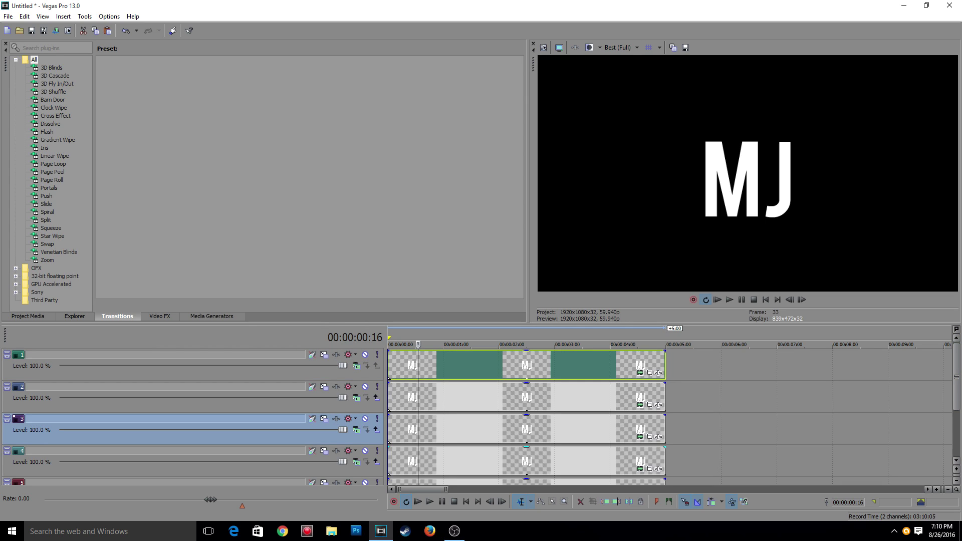
right_click(440, 438)
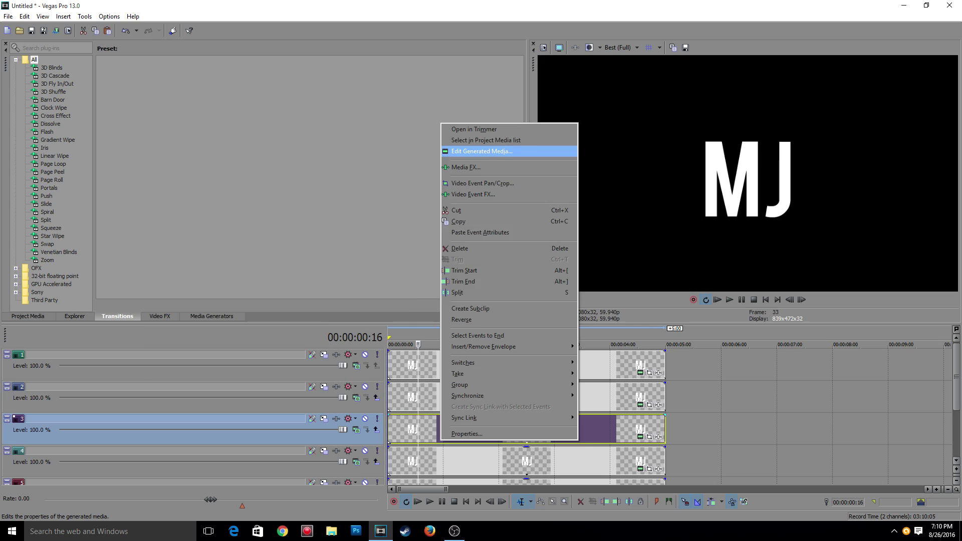
left_click(482, 151)
left_click_drag(215, 255, 155, 246)
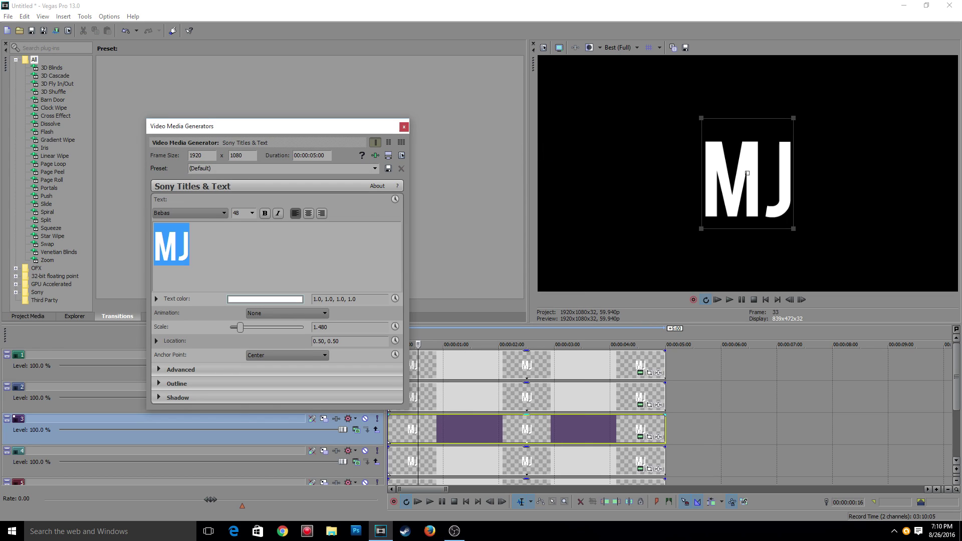
left_click(264, 299)
left_click_drag(282, 324, 179, 420)
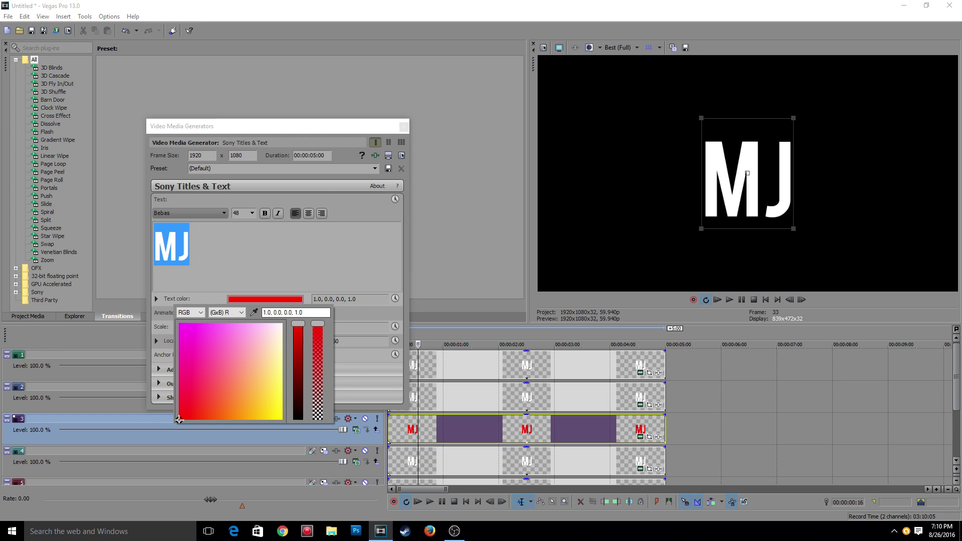
left_click(404, 127)
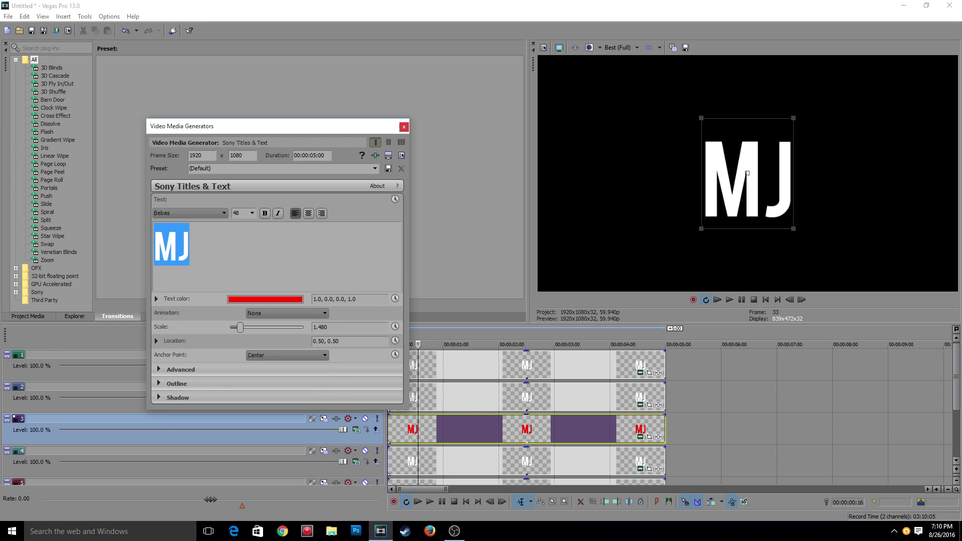
left_click(404, 127)
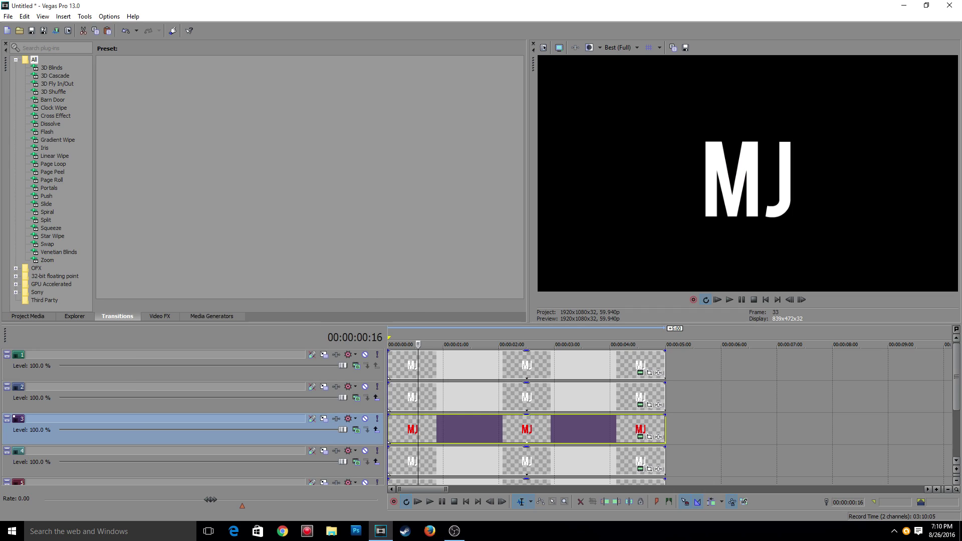
- Apply the Color Corrector effect with its default preset to the MJ event on track 4, leaving it enabled
left_click(160, 316)
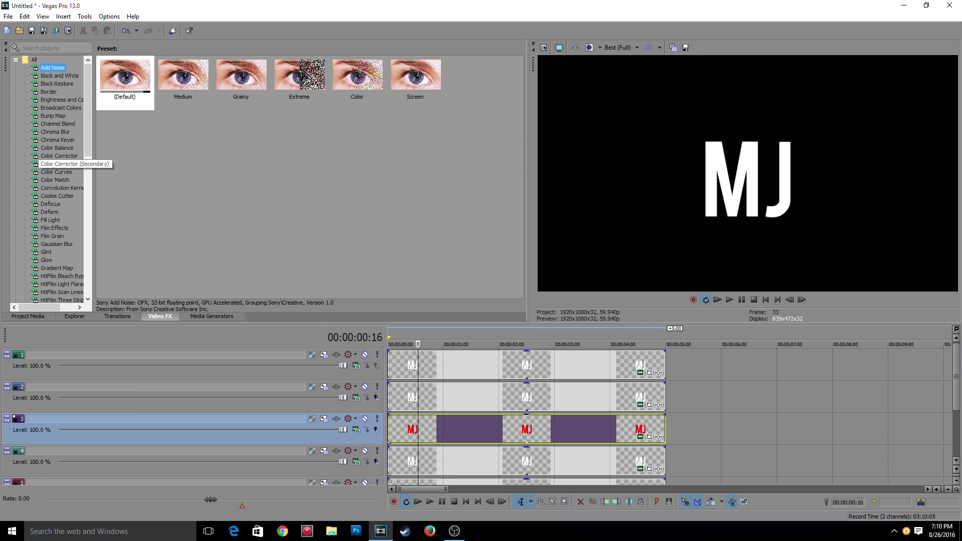
left_click(59, 156)
left_click(125, 77)
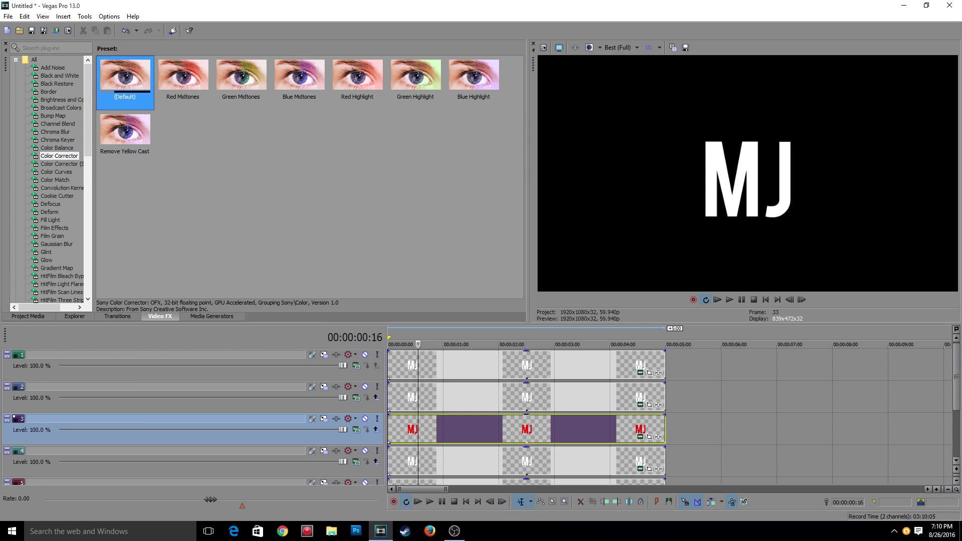
left_click_drag(125, 78, 471, 461)
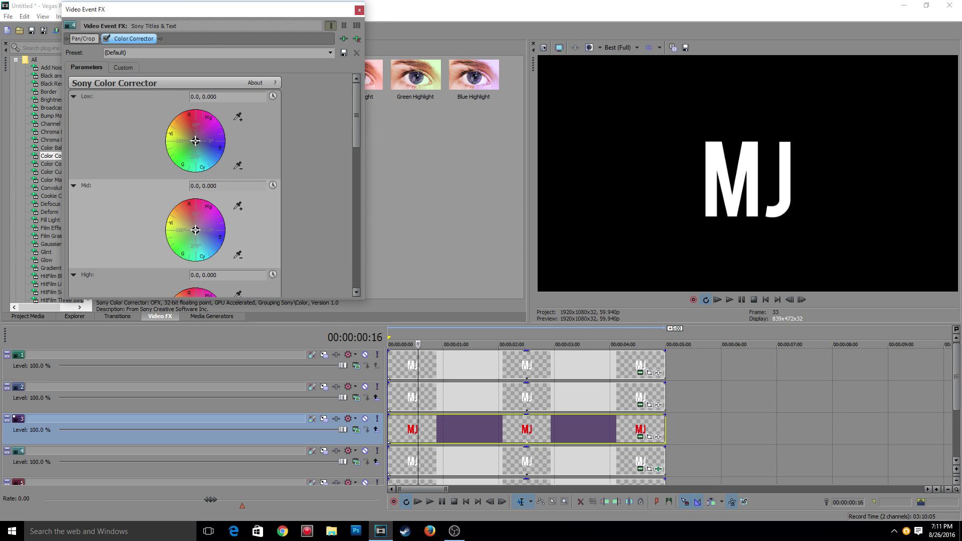
left_click(106, 39)
left_click(106, 39)
left_click(359, 10)
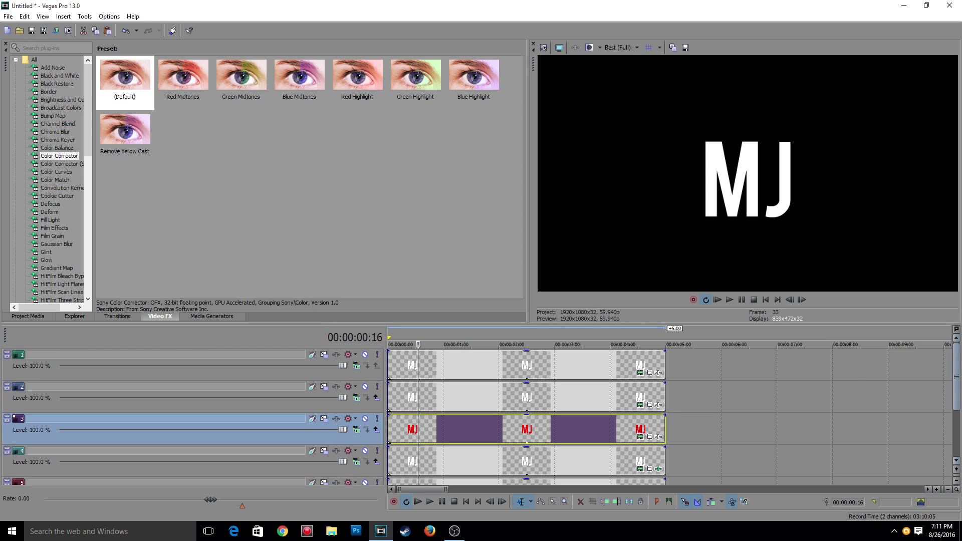
- Change the text color of the MJ event on track 4 to pure green (0.0, 1.0, 0.0)
scroll(526, 416, "down", 2)
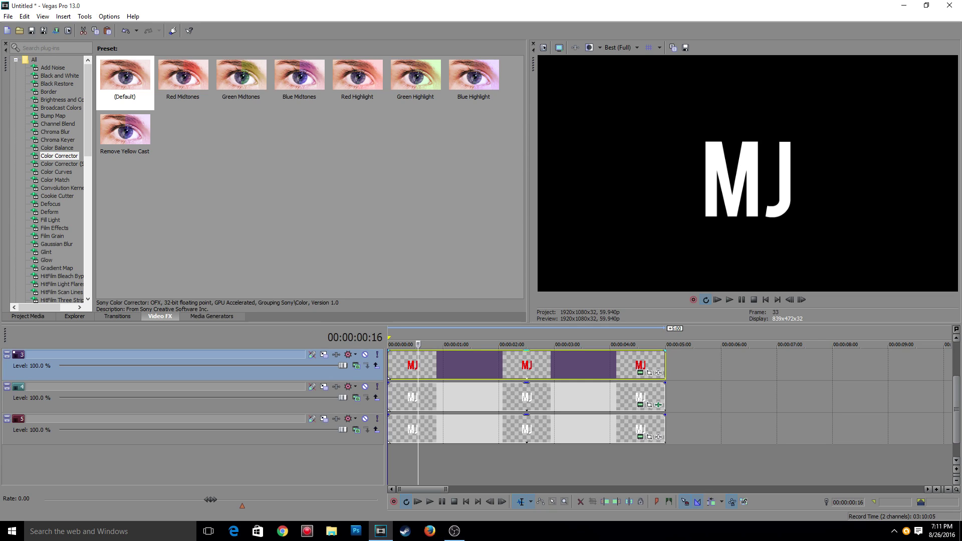
right_click(469, 387)
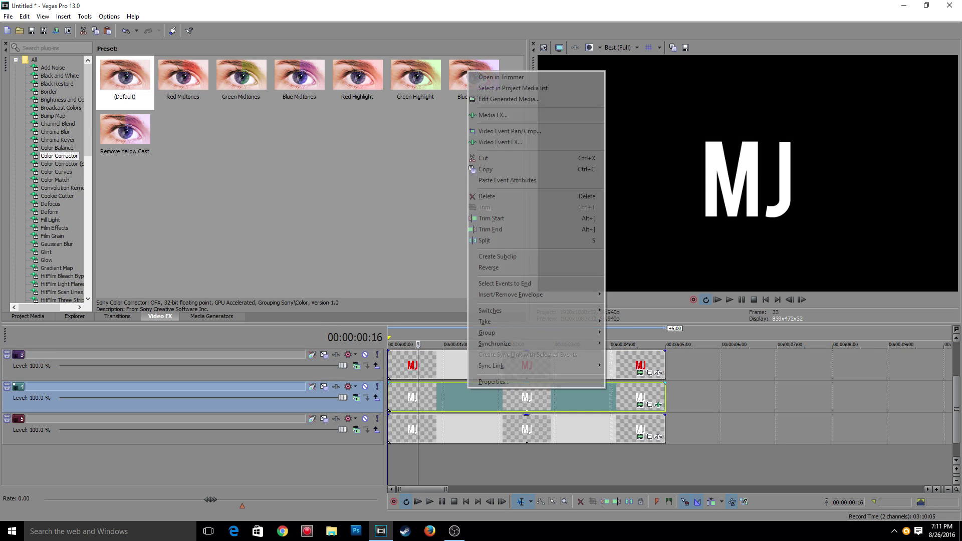
left_click(509, 99)
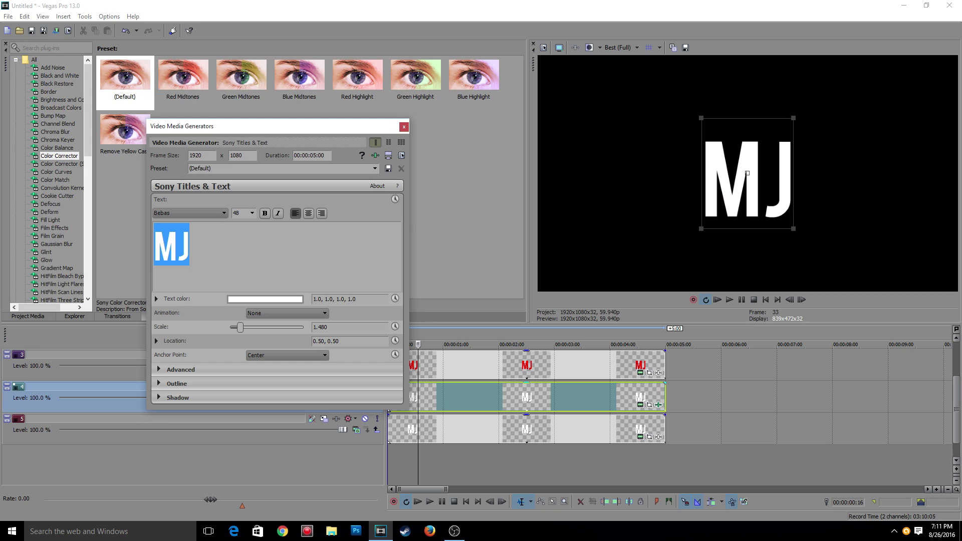
left_click(265, 299)
left_click(242, 384)
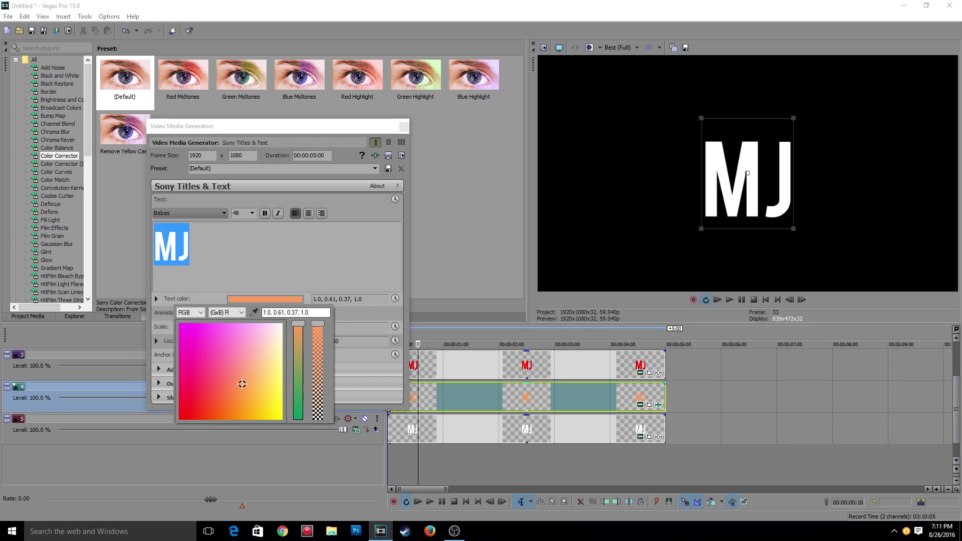
left_click_drag(298, 323, 299, 420)
left_click_drag(252, 419, 282, 420)
left_click(325, 273)
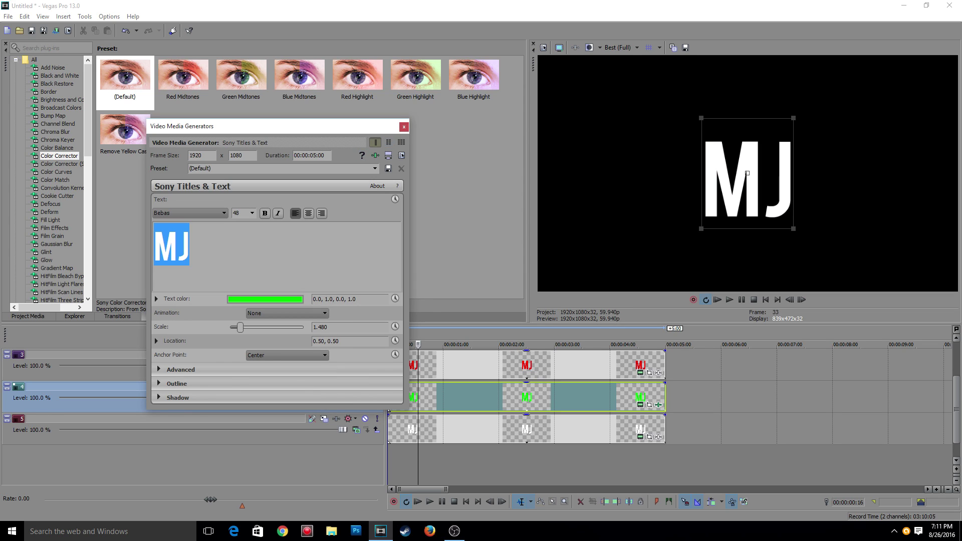
left_click(403, 126)
- Change the text color of the MJ event on track 5 to pure blue (0.0, 0.0, 1.0)
right_click(425, 429)
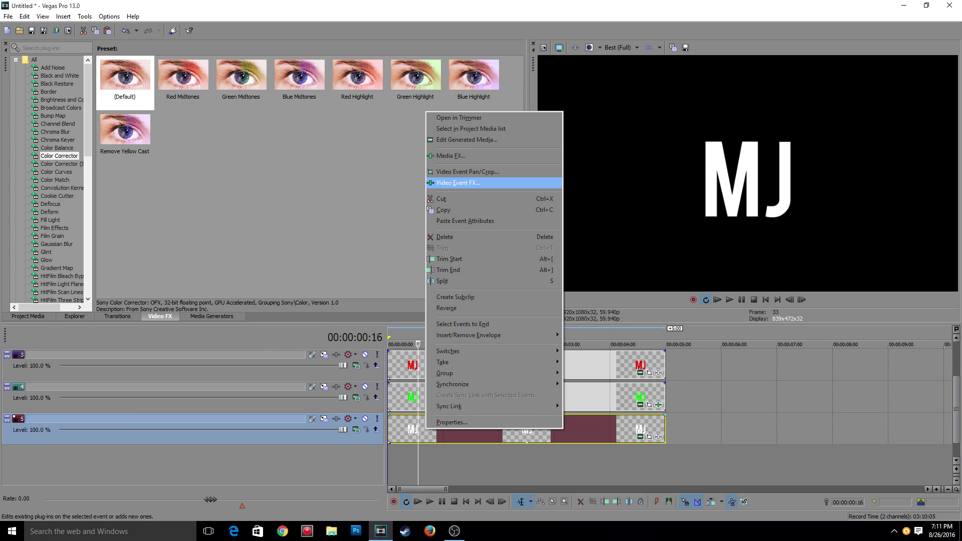
left_click(466, 140)
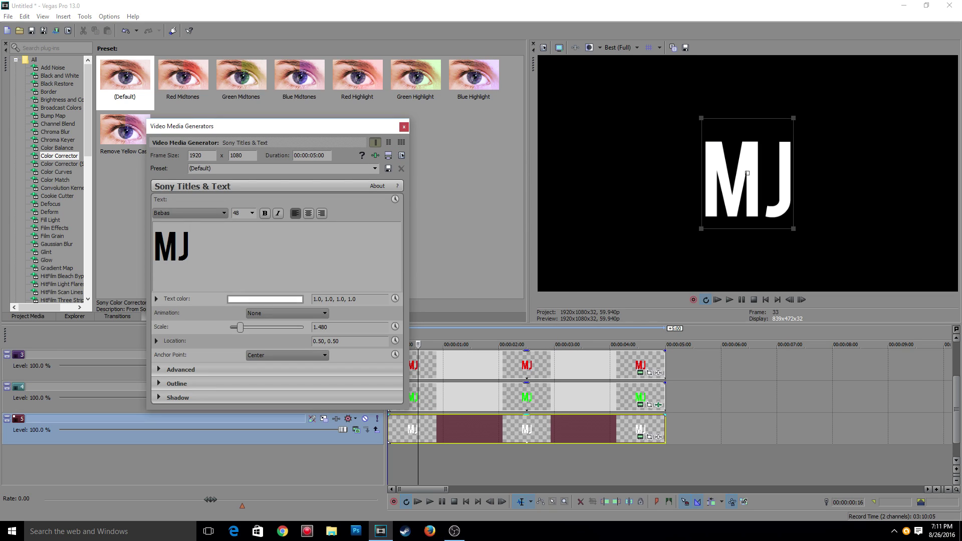
left_click(265, 299)
left_click(244, 400)
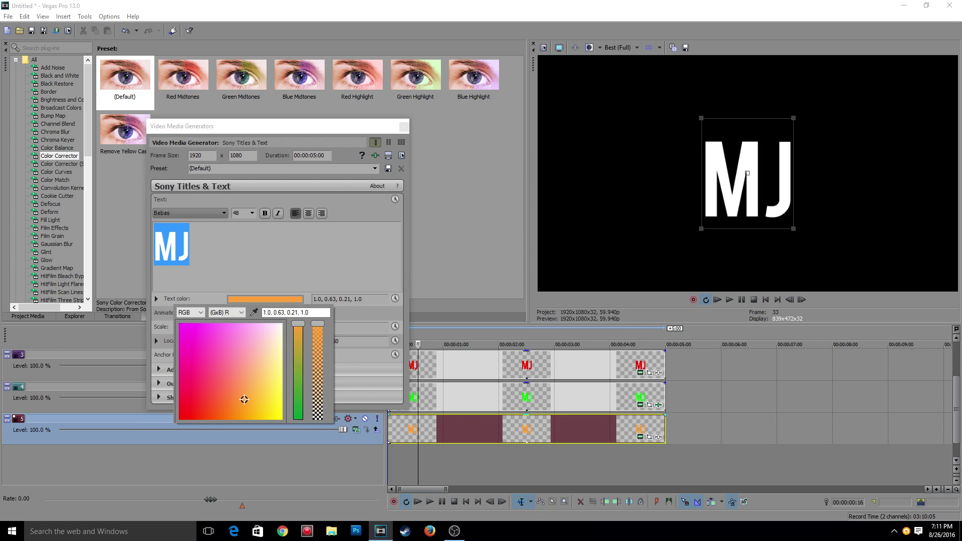
left_click_drag(244, 399, 179, 419)
left_click_drag(298, 324, 298, 400)
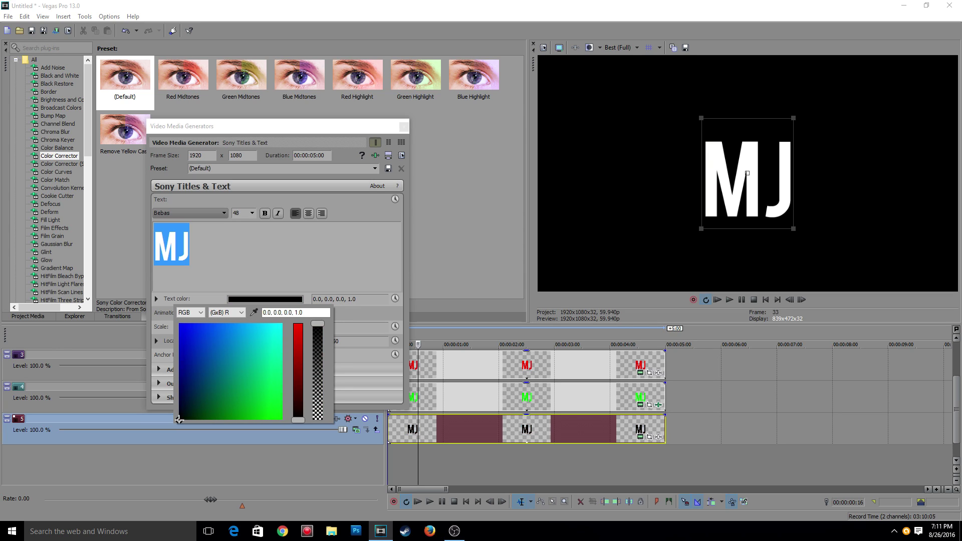
mouse_move(179, 420)
left_mouse_down()
mouse_move(200, 339)
mouse_move(179, 324)
left_mouse_up()
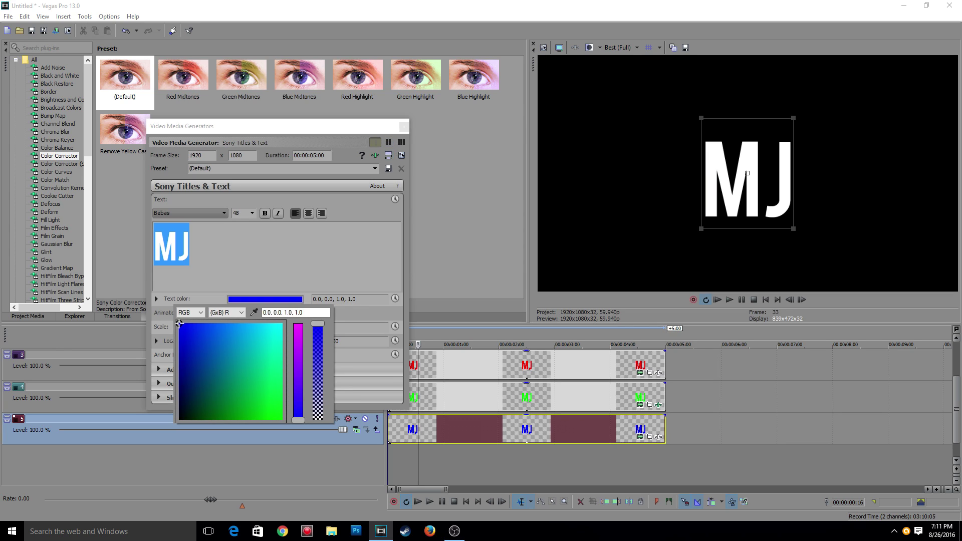
left_click(403, 126)
left_click(403, 126)
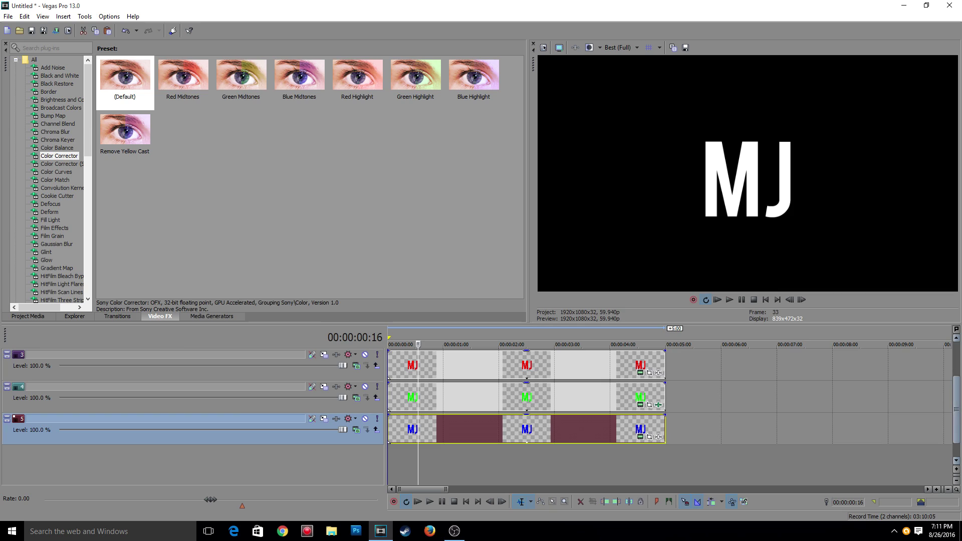
- Mute video tracks 1 and 2, which hold the white MJ text
scroll(476, 417, "up", 2)
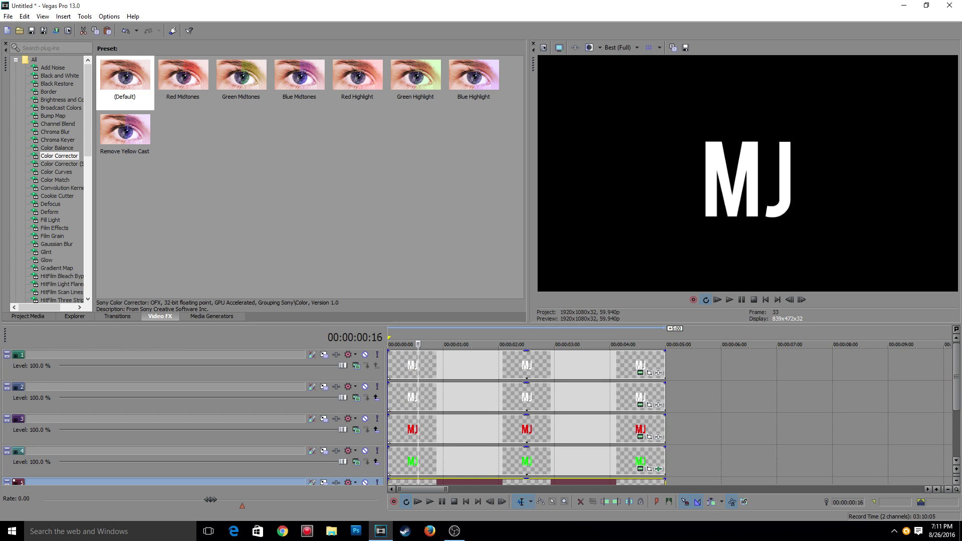
left_click(366, 354)
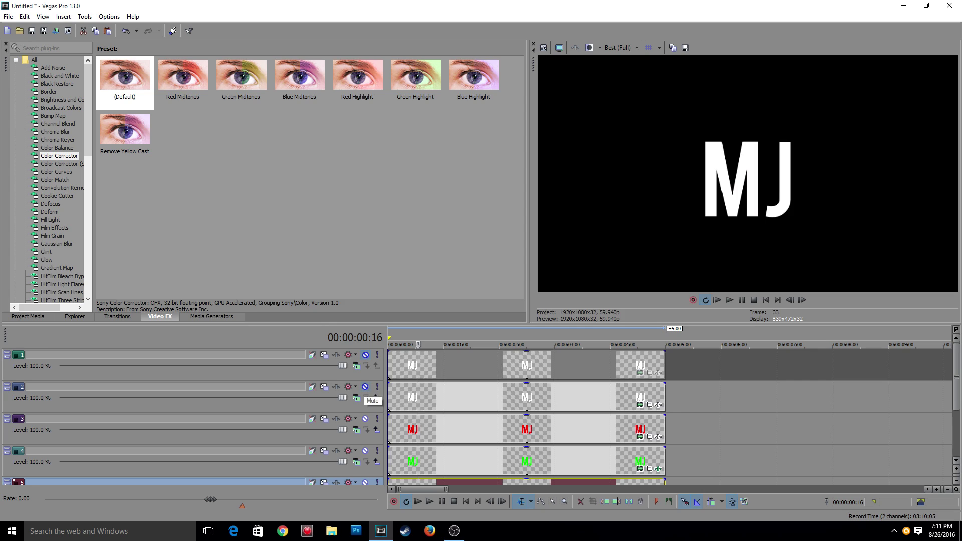
left_click(366, 386)
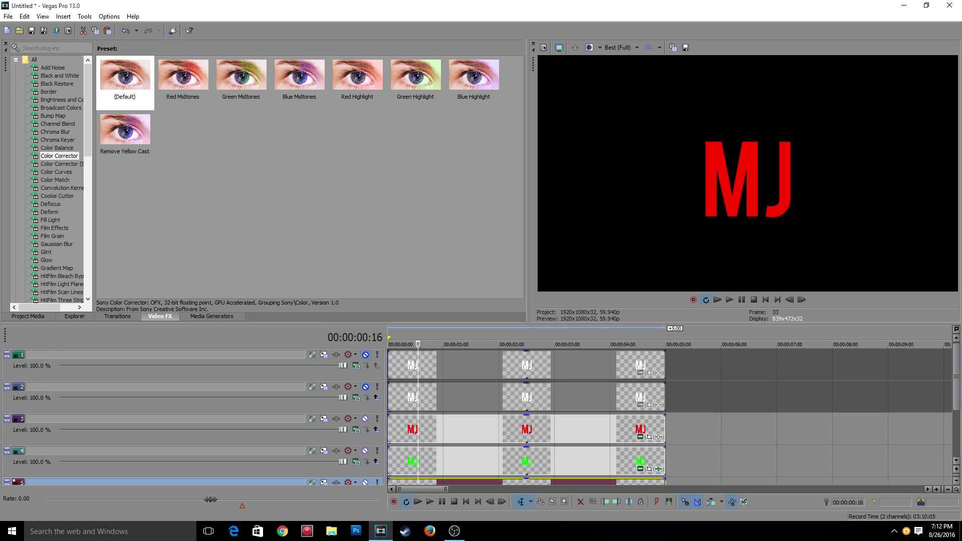
- Apply the TV Simulator effect with the Glitch Intro preset to the red MJ event on track 3 and set line sync to 0.8
scroll(50, 180, "down", 10)
scroll(55, 200, "down", 6)
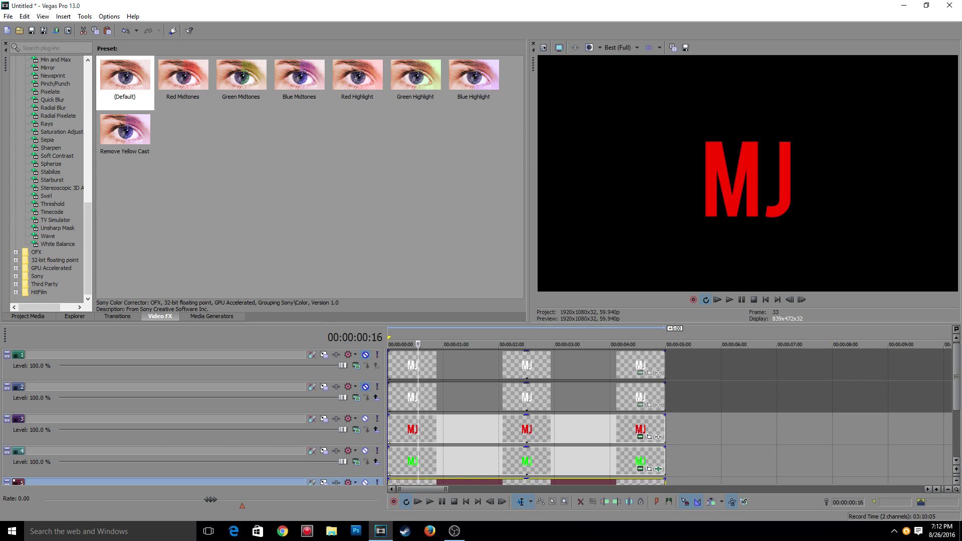
left_click(55, 220)
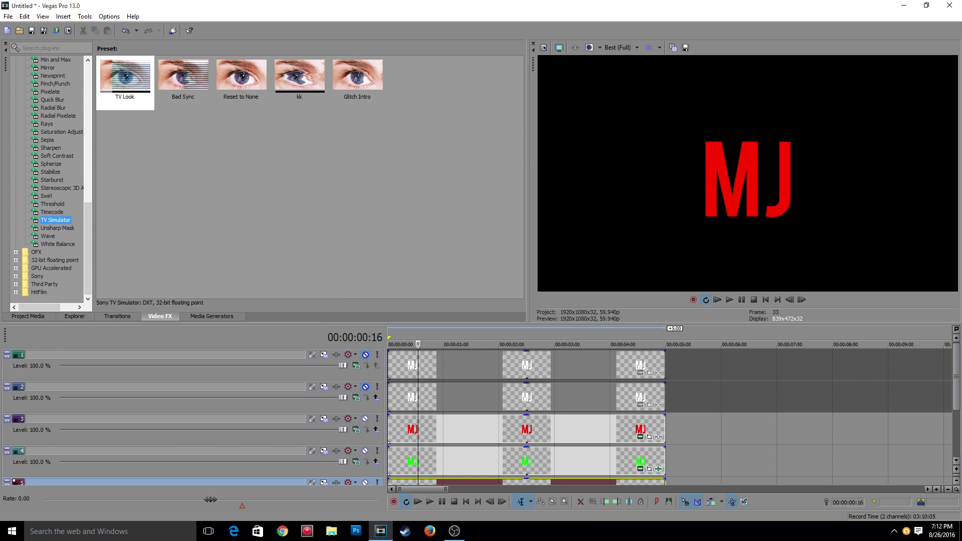
left_click(357, 79)
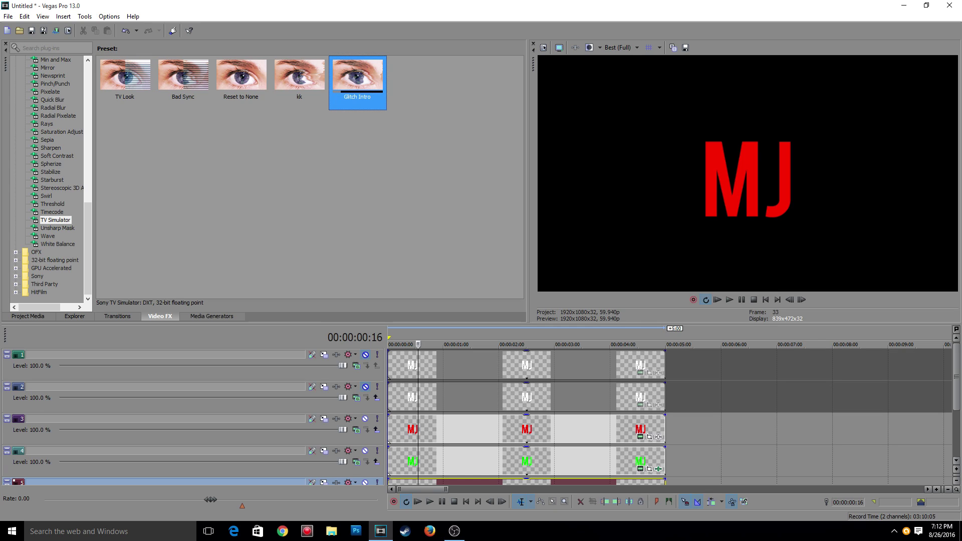
left_click(125, 79)
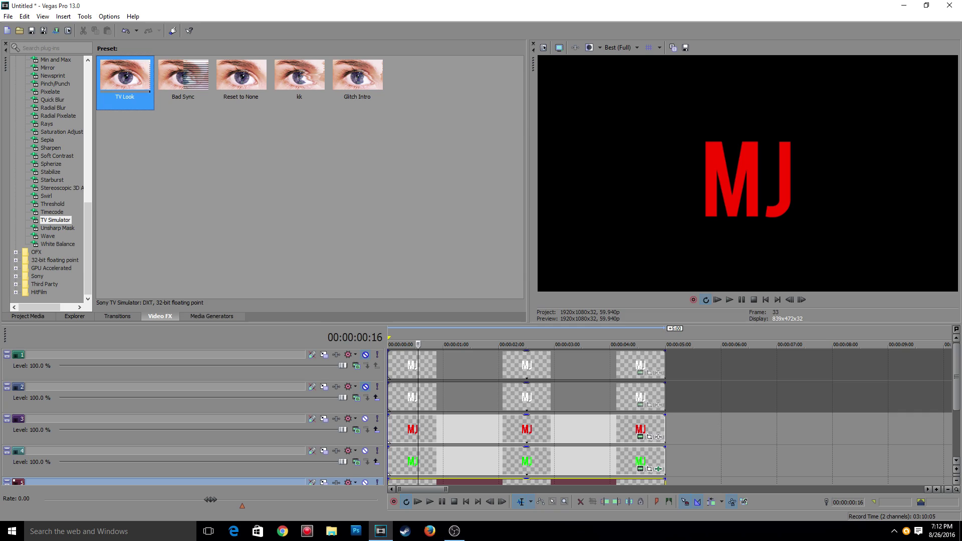
left_click(357, 79)
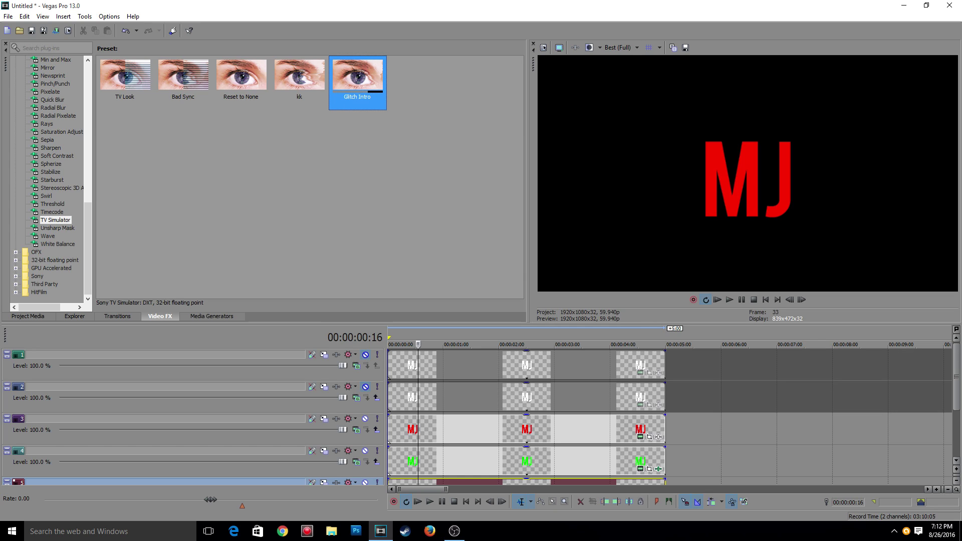
left_click_drag(358, 75, 556, 429)
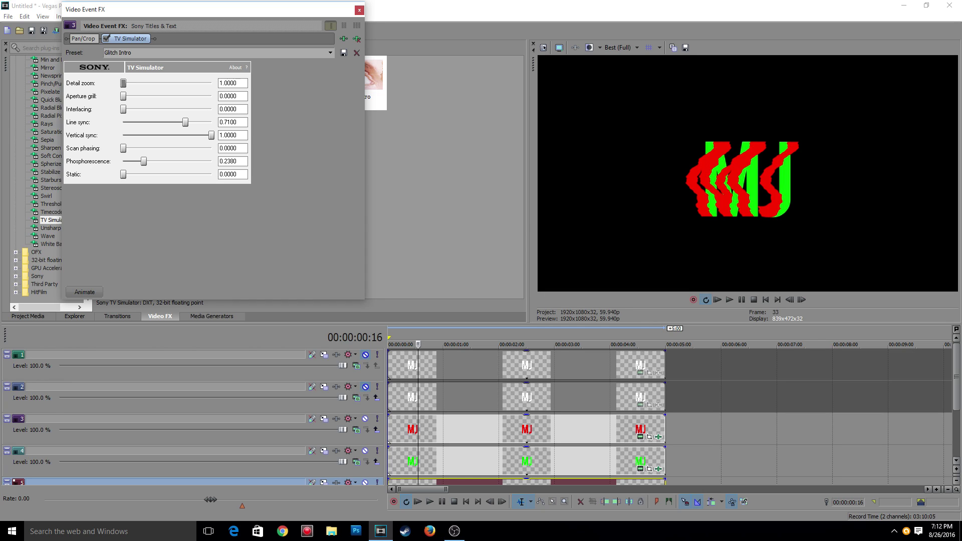
left_click_drag(185, 122, 193, 122)
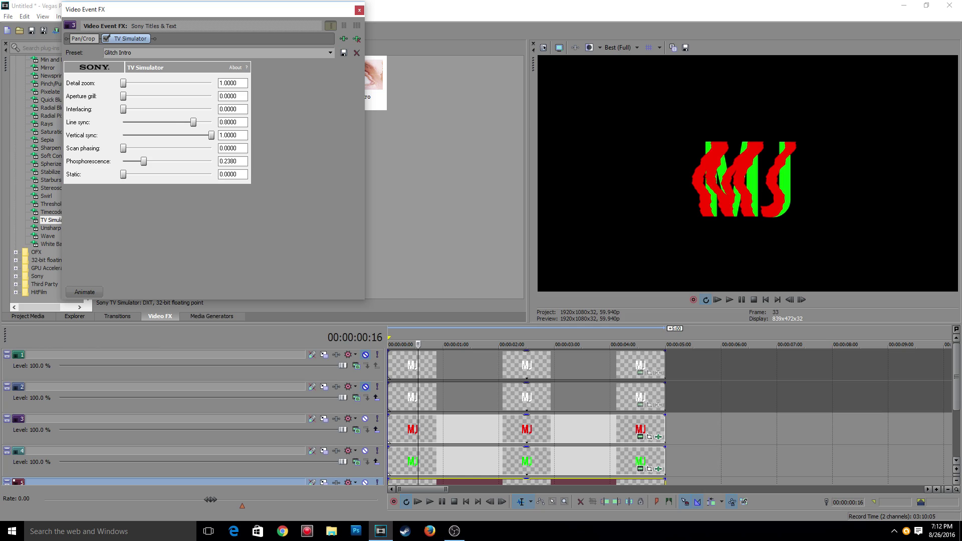
- Save the TV Simulator settings as a preset named Glitch Intro and close the effect settings
left_click(118, 52)
type("Glitch int")
left_click(343, 52)
left_click(359, 10)
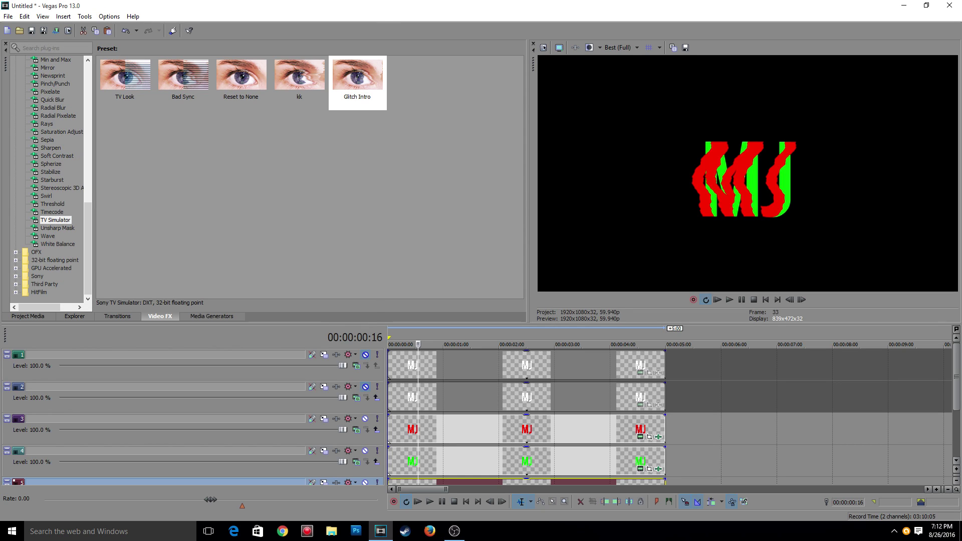
- Apply the TV Simulator Glitch Intro preset to the green MJ event on track 4 and the blue MJ event on track 5
left_click(52, 204)
left_click(55, 220)
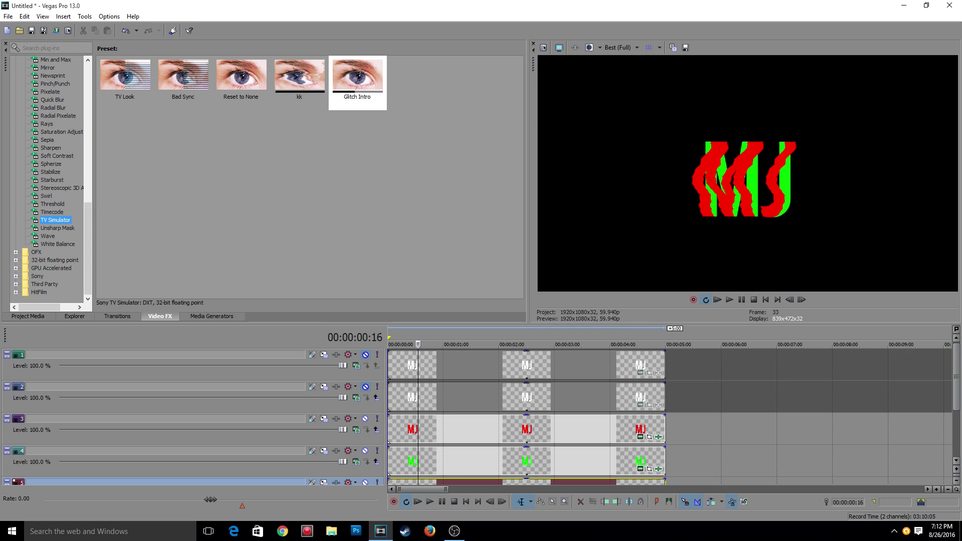
left_click_drag(357, 76, 468, 461)
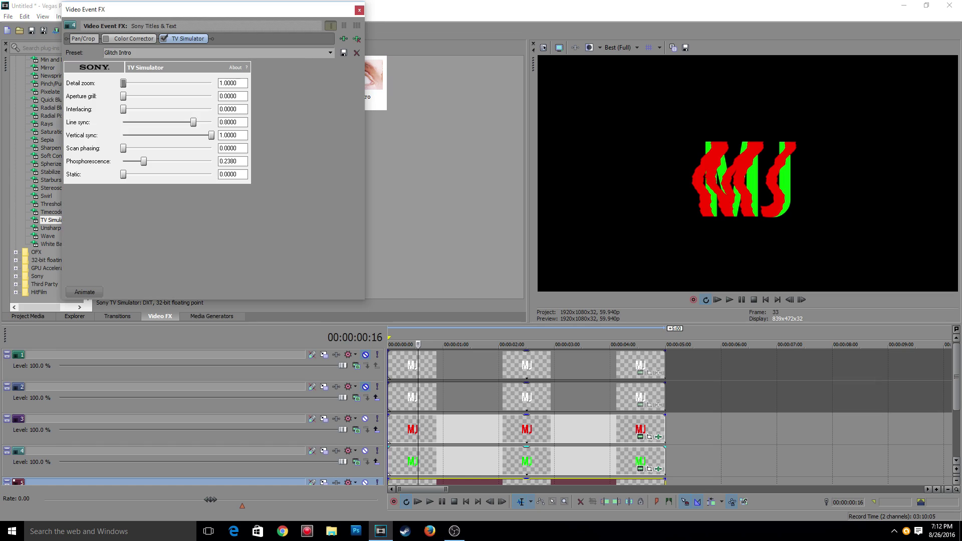
left_click(359, 10)
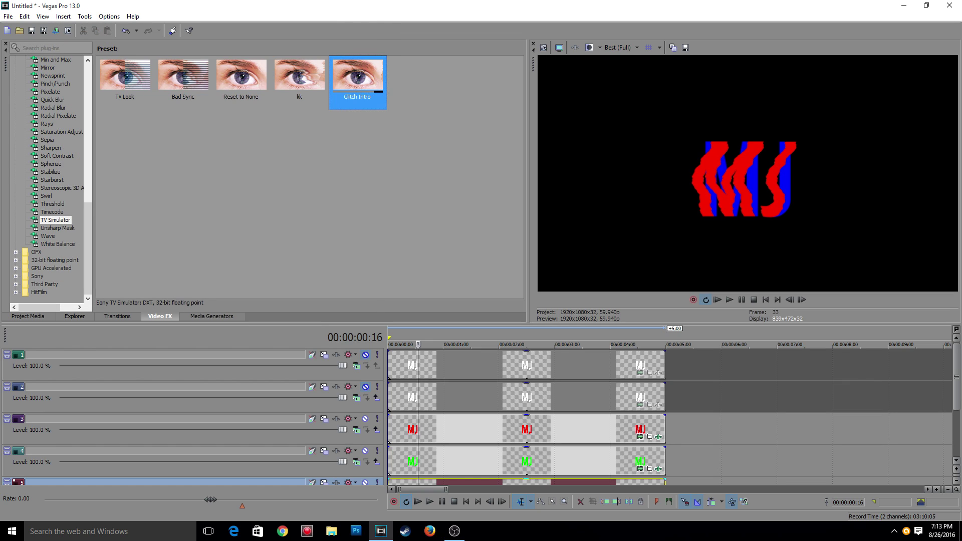
left_click_drag(357, 76, 469, 482)
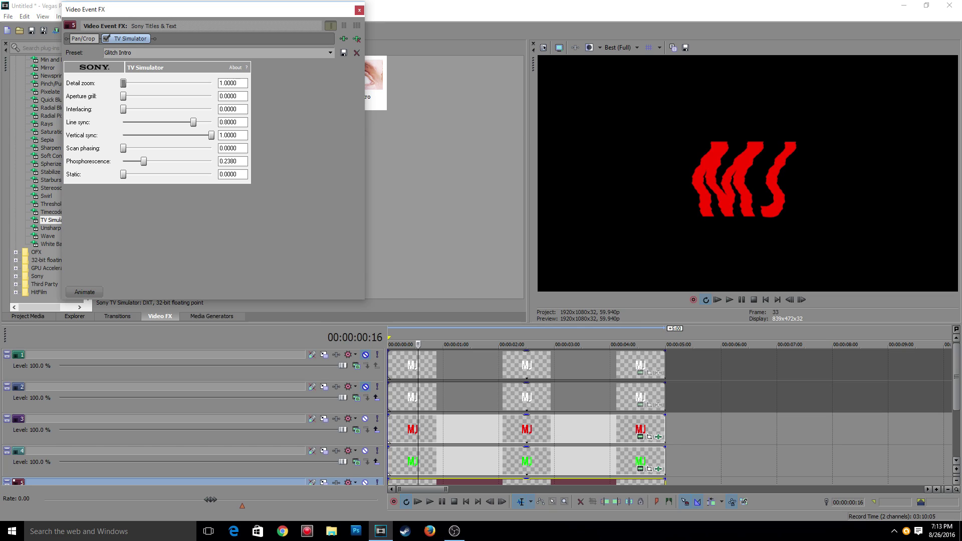
left_click(359, 10)
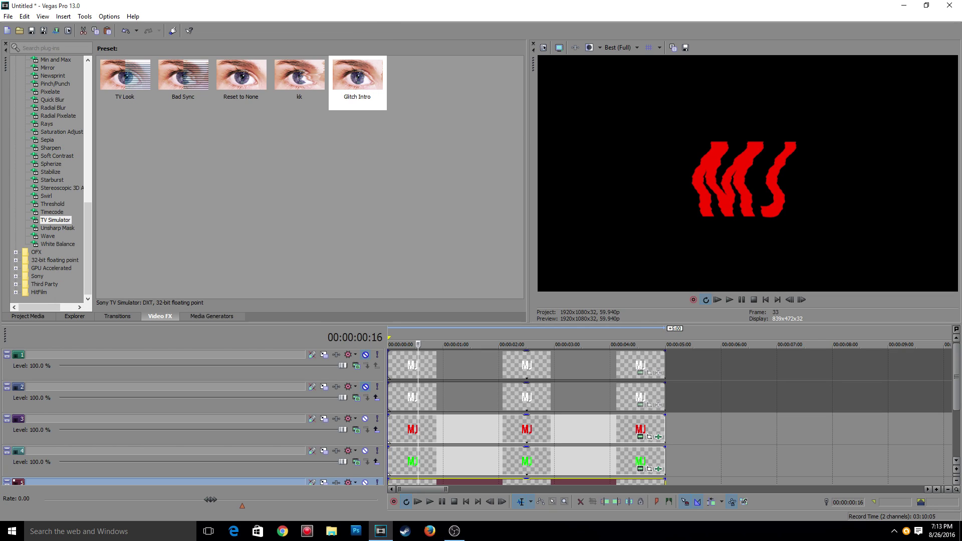
- Unmute track 2 and apply the TV Simulator Glitch Intro preset to its white MJ event
left_click(365, 386)
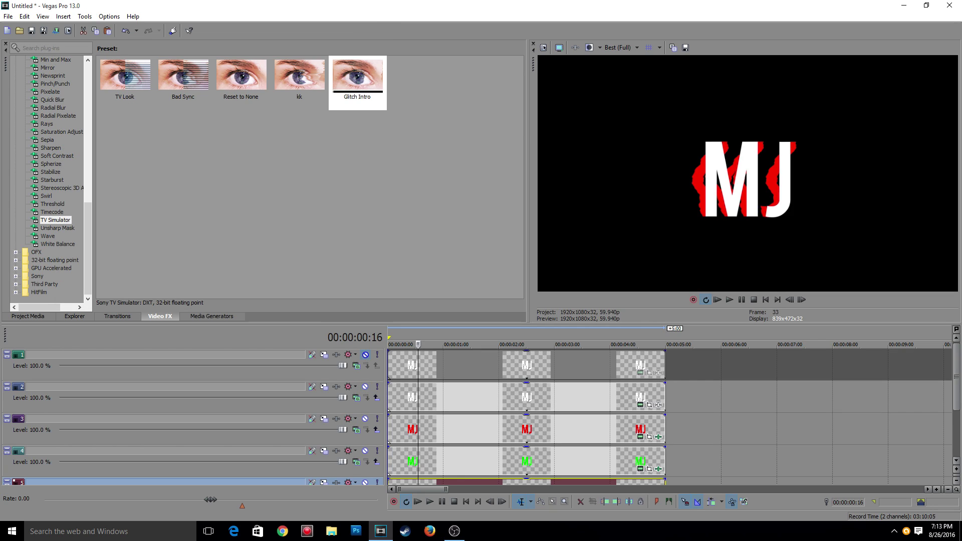
left_click(357, 76)
left_click_drag(358, 77, 461, 397)
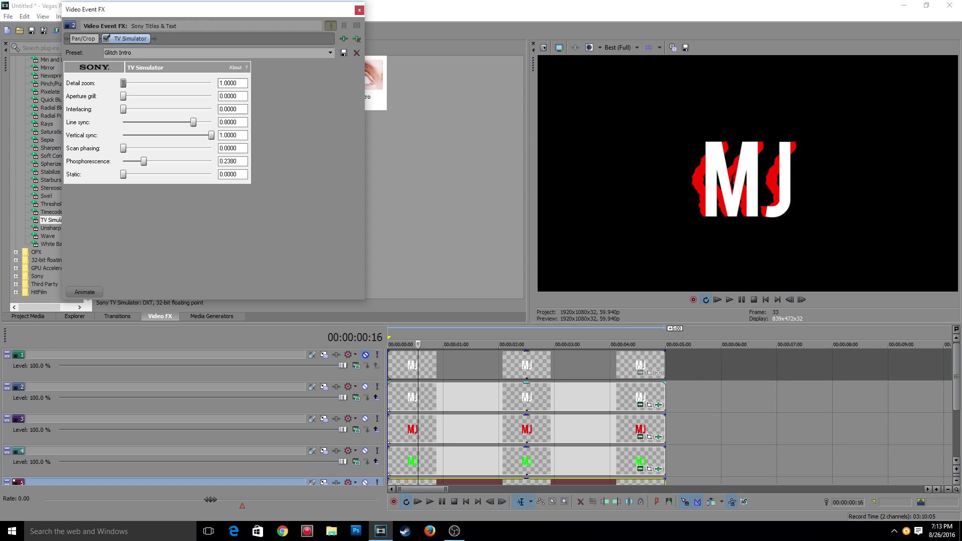
left_click(359, 10)
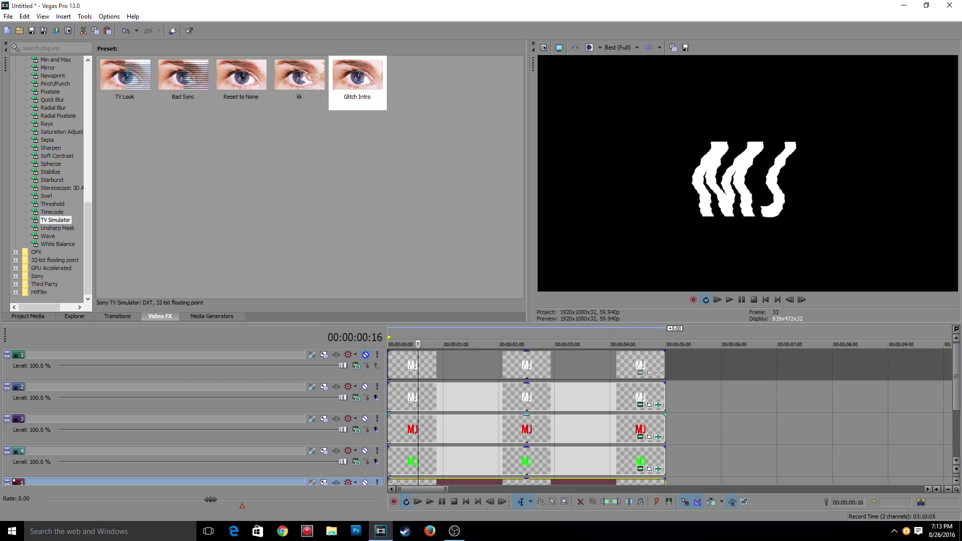
- Offset the red MJ event on track 3 with Pan/Crop to X center 971.8 and Y center 551.8
left_click(464, 430)
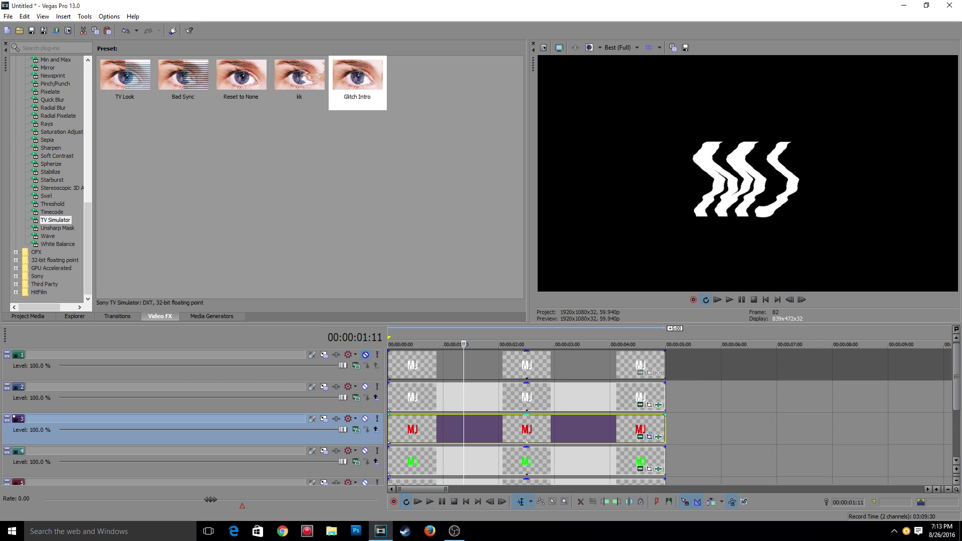
left_click(649, 437)
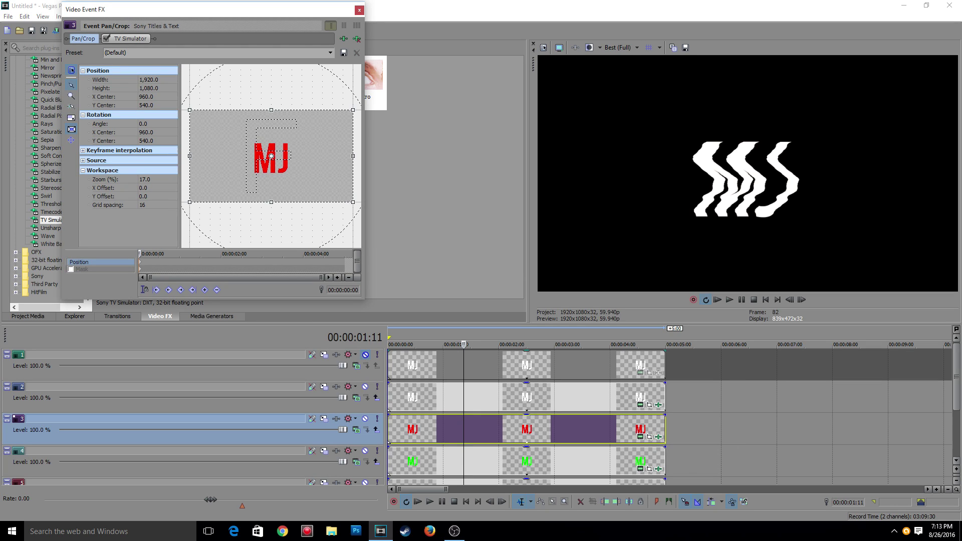
left_click_drag(271, 156, 271, 157)
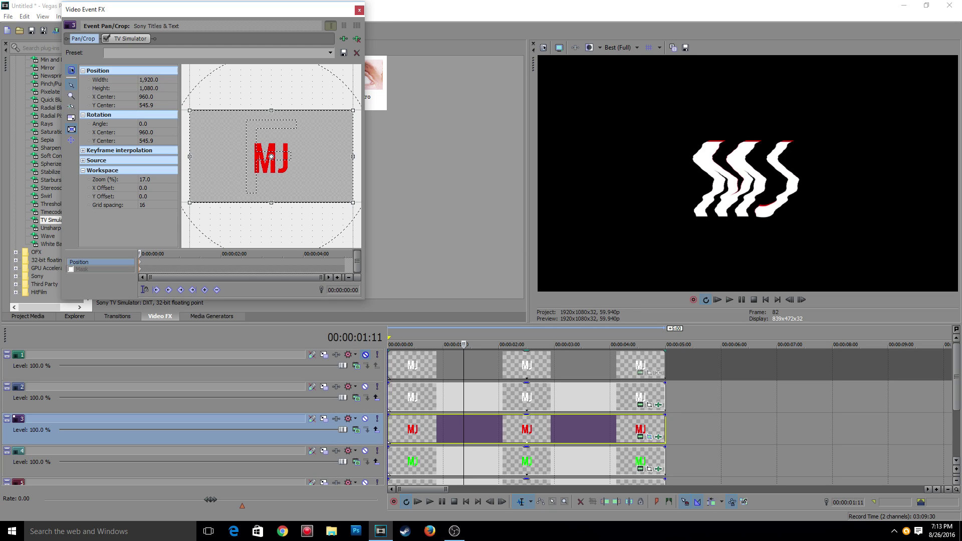
left_click_drag(271, 156, 272, 157)
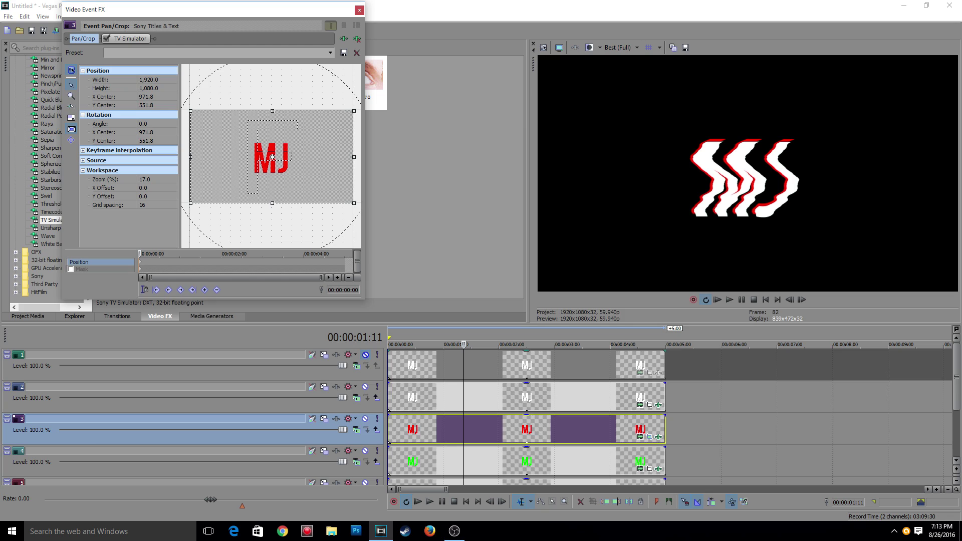
left_click(359, 10)
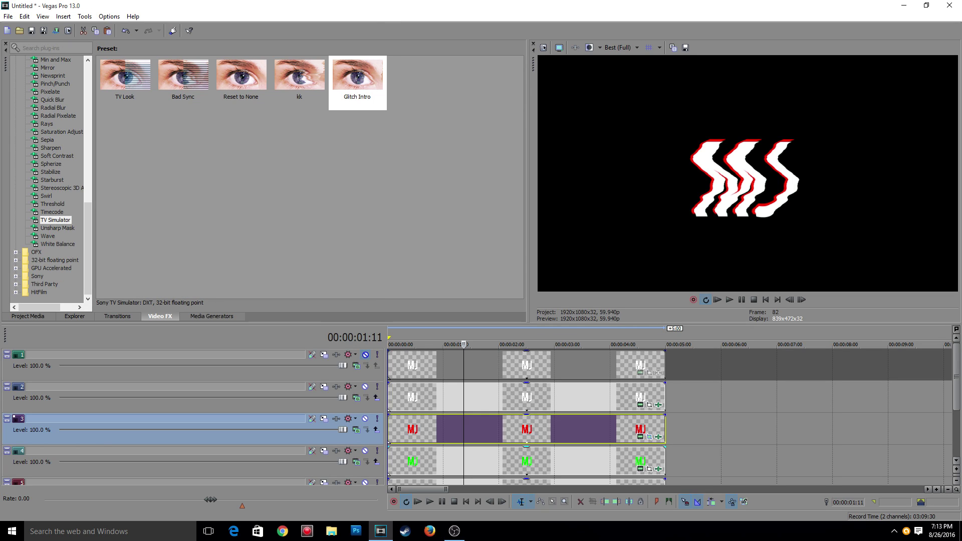
- Offset the green MJ event on track 4 with Pan/Crop to X center 983.5 and Y center 563.5
left_click(649, 469)
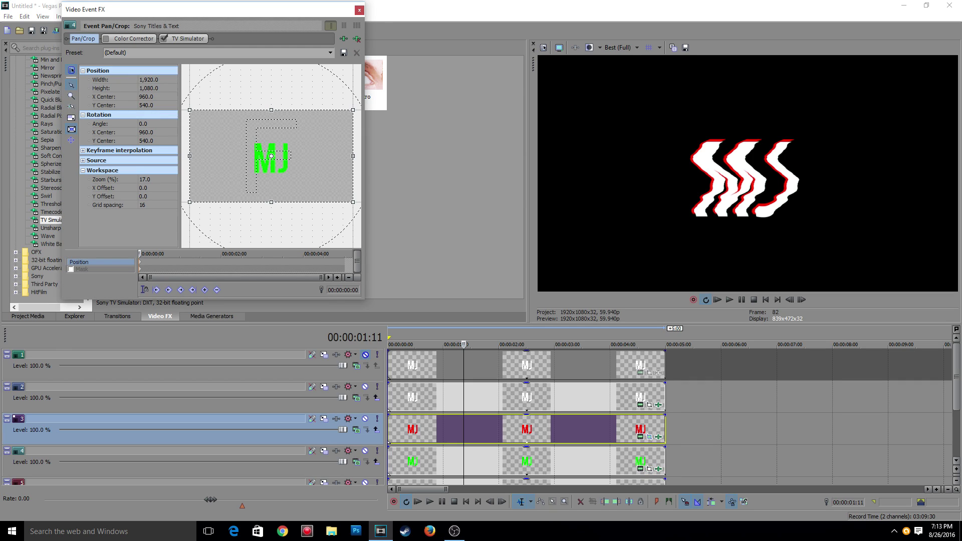
key("Down")
key("Down")
key("Down")
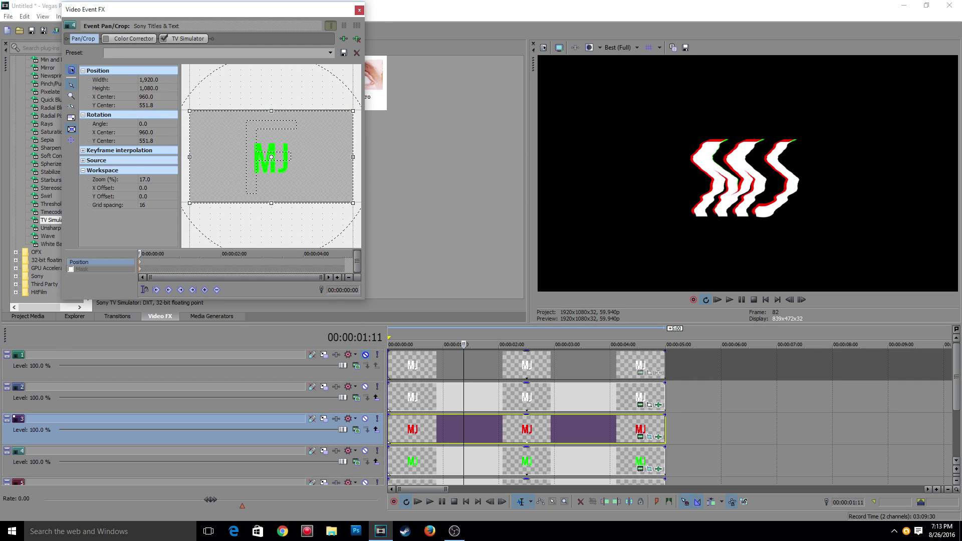
left_click_drag(271, 157, 271, 158)
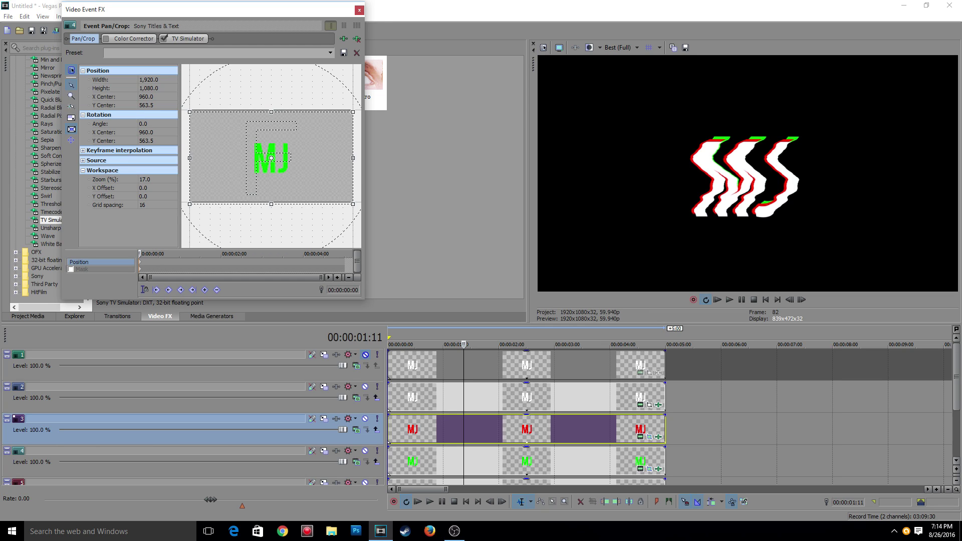
key("Right")
key("Right")
key("Right")
key("Right")
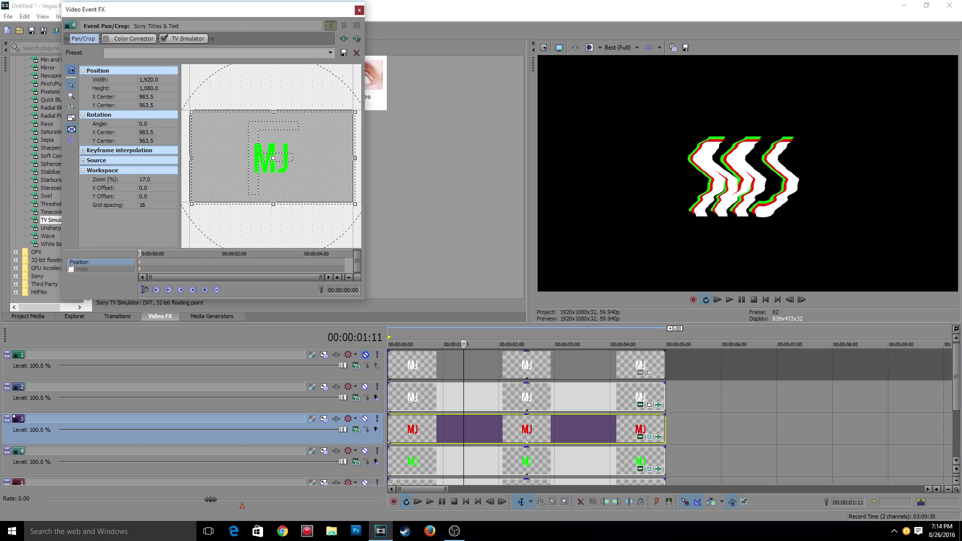
left_click(360, 10)
- Offset the blue MJ event on track 5 with Pan/Crop to X center 995.3 and Y center 575.3
scroll(674, 414, "down", 1)
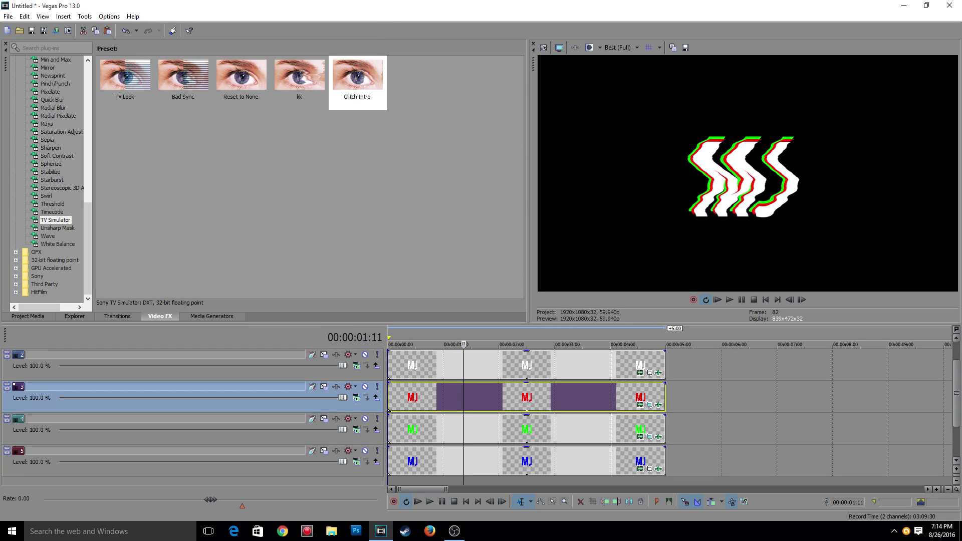
left_click(649, 469)
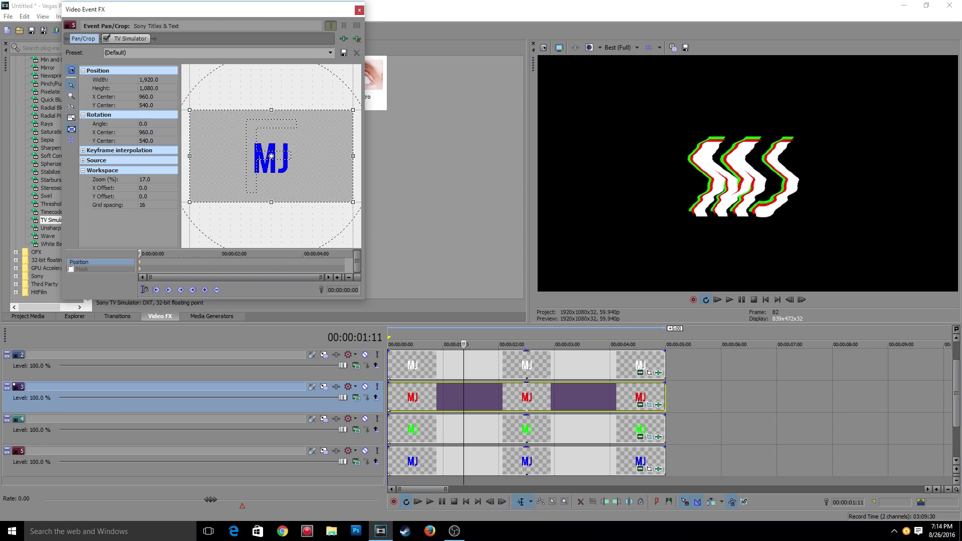
left_click_drag(271, 156, 274, 159)
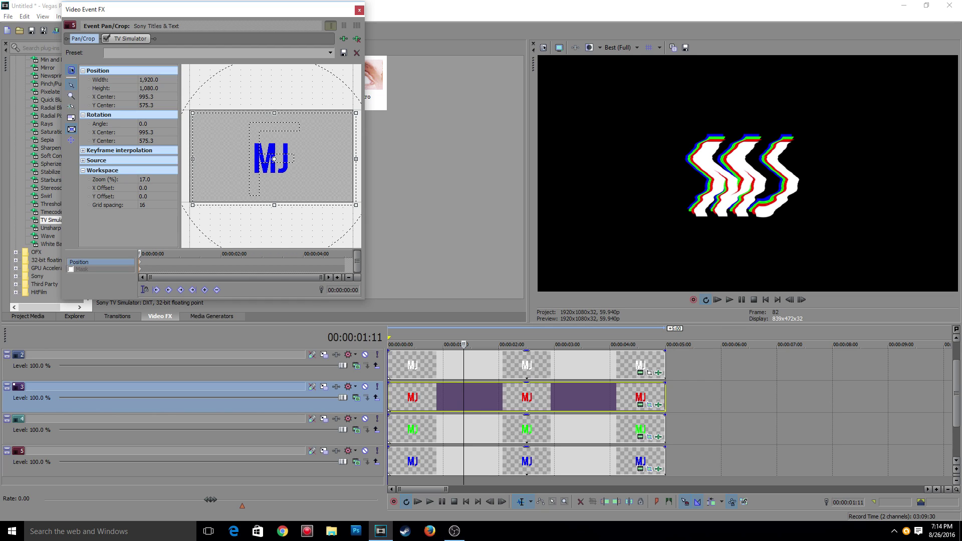
left_click(359, 10)
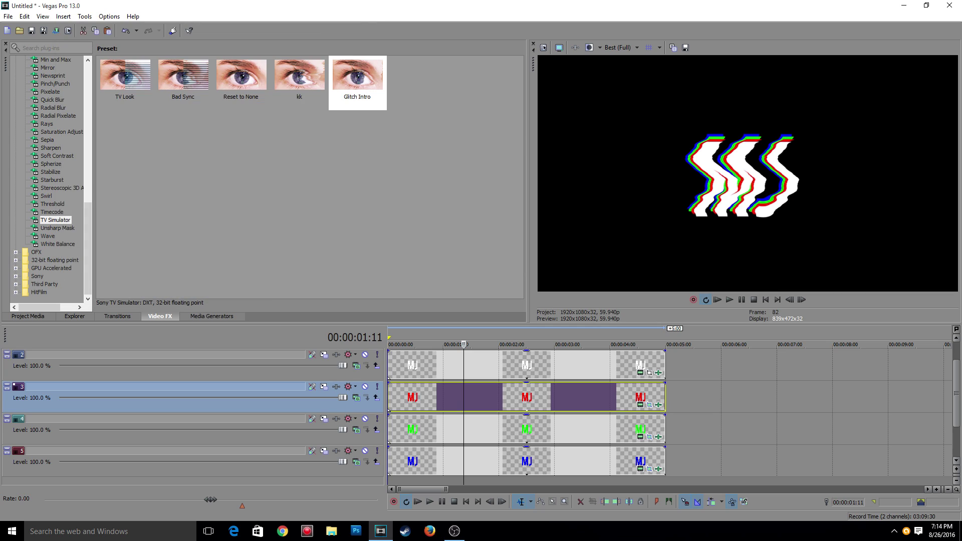
- Play back the layered color glitch from near the start of the timeline
left_click(404, 365)
key("space")
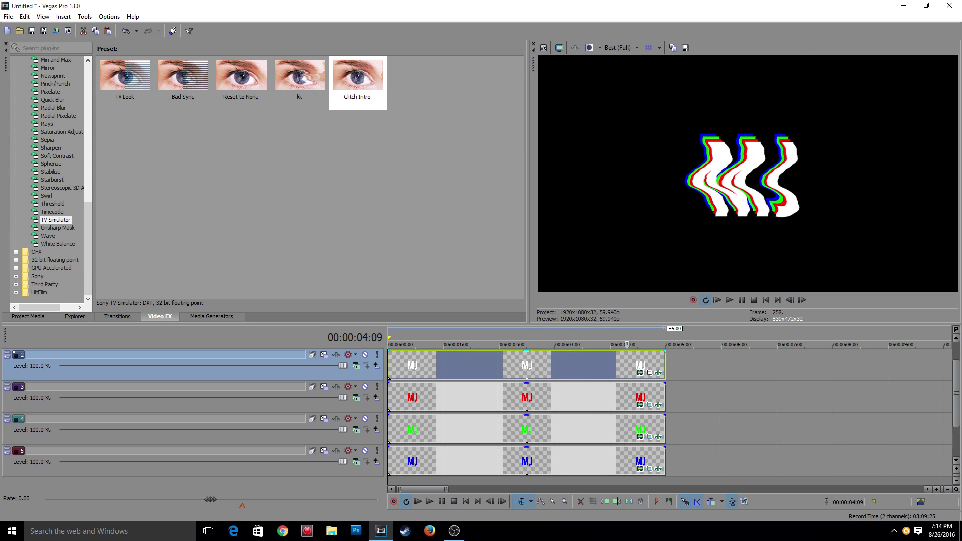
- Unmute track 1 and set the background of its white MJ text to opaque black (0.0, 0.0, 0.0, 1.0)
left_click_drag(956, 393, 957, 376)
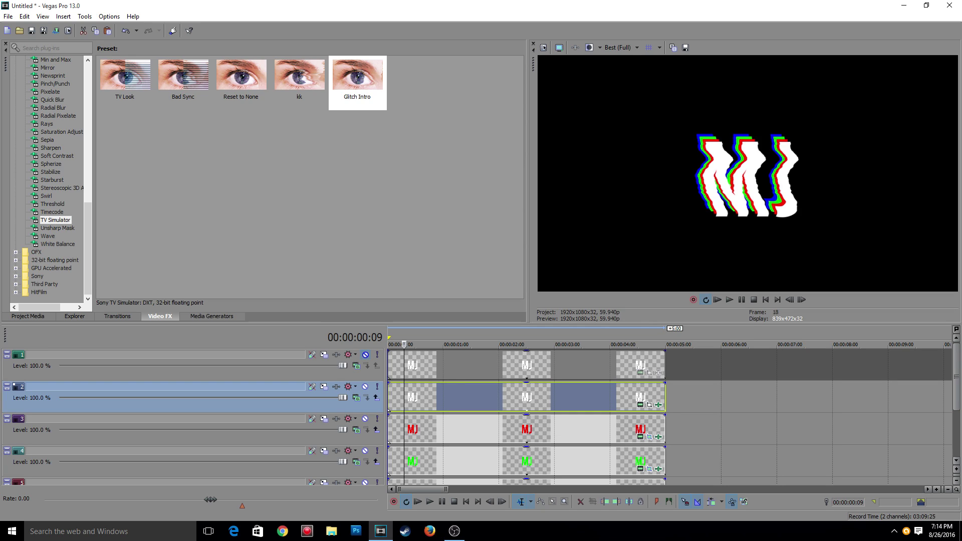
left_click(365, 354)
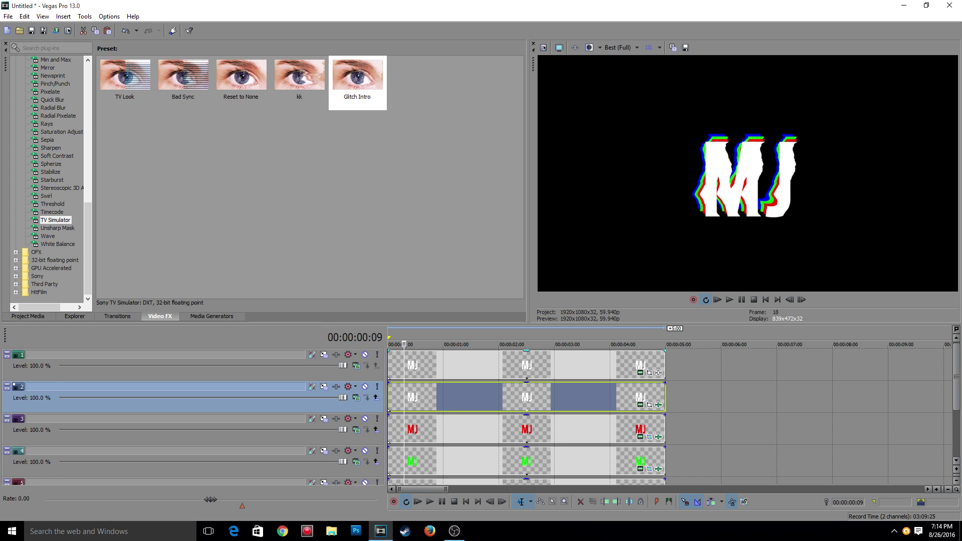
right_click(484, 369)
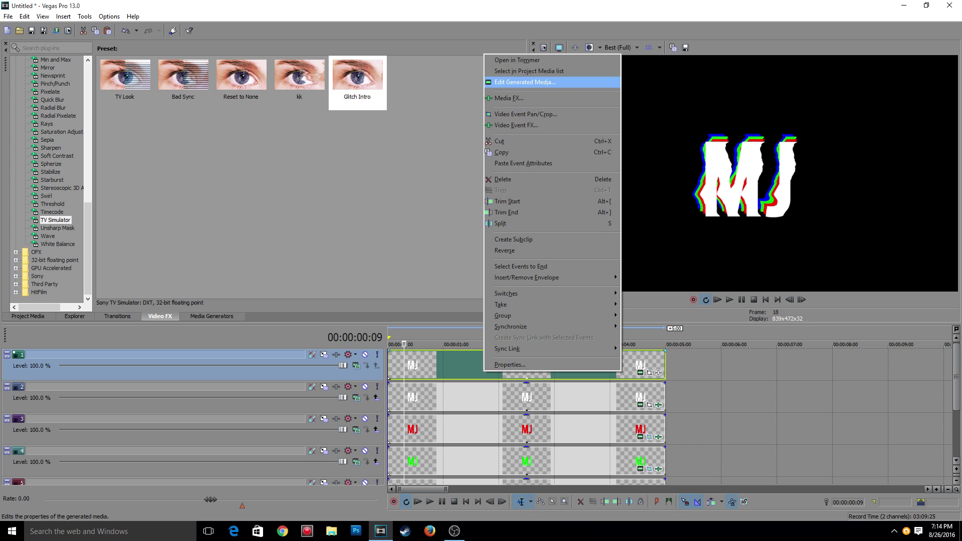
left_click(523, 83)
left_click(181, 369)
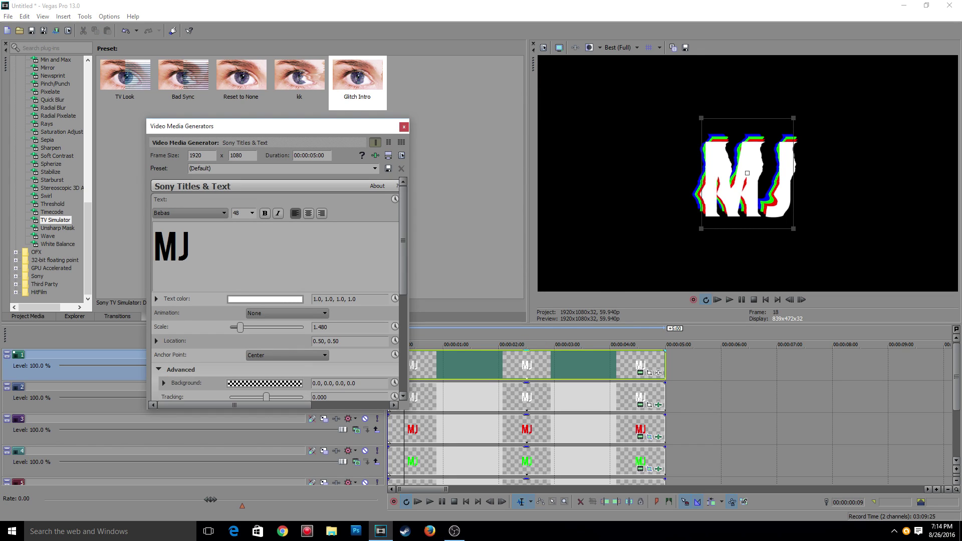
scroll(275, 301, "down", 1)
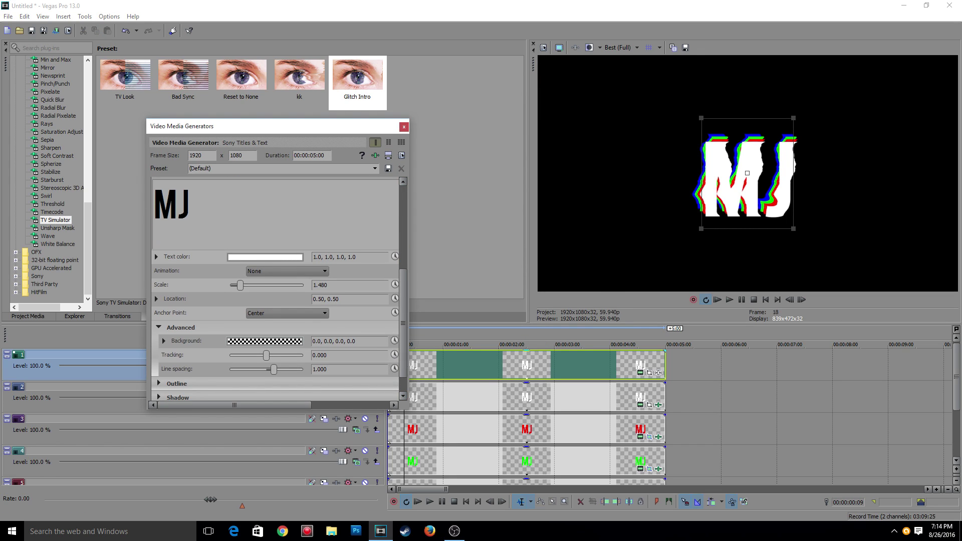
left_click(264, 341)
left_click(178, 461)
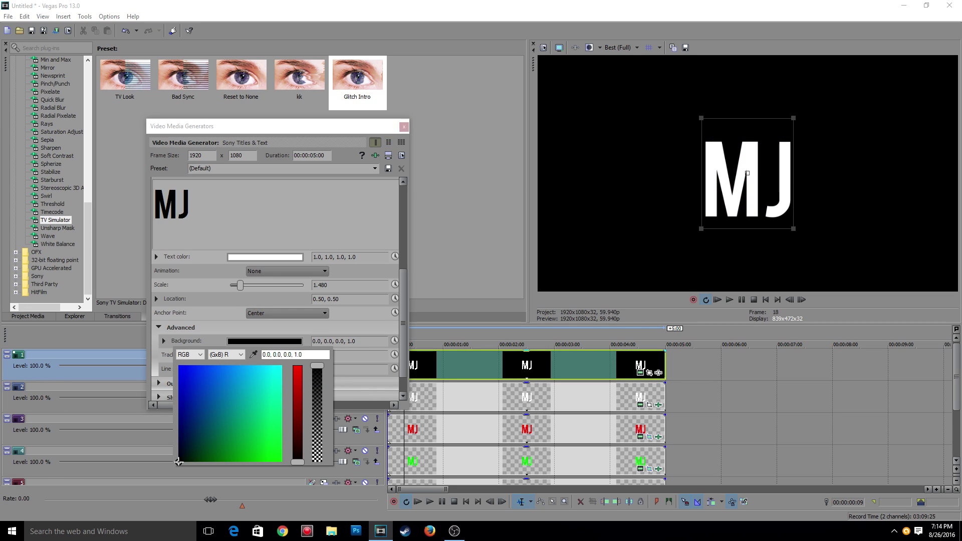
left_click(403, 127)
left_click(403, 126)
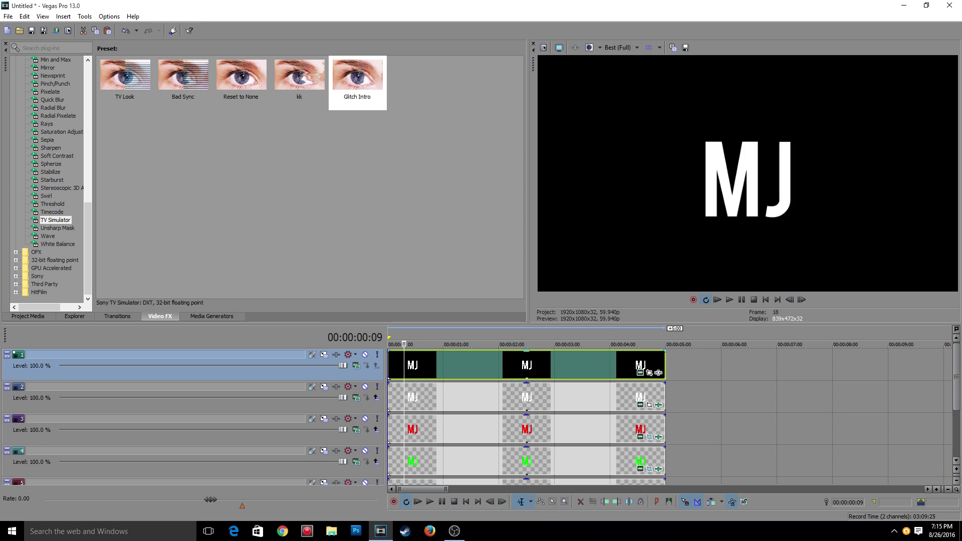
- Split the track 1 event at 00:00:00:21 and trim the second part's start to leave a gap of about 9 frames
left_click(427, 365)
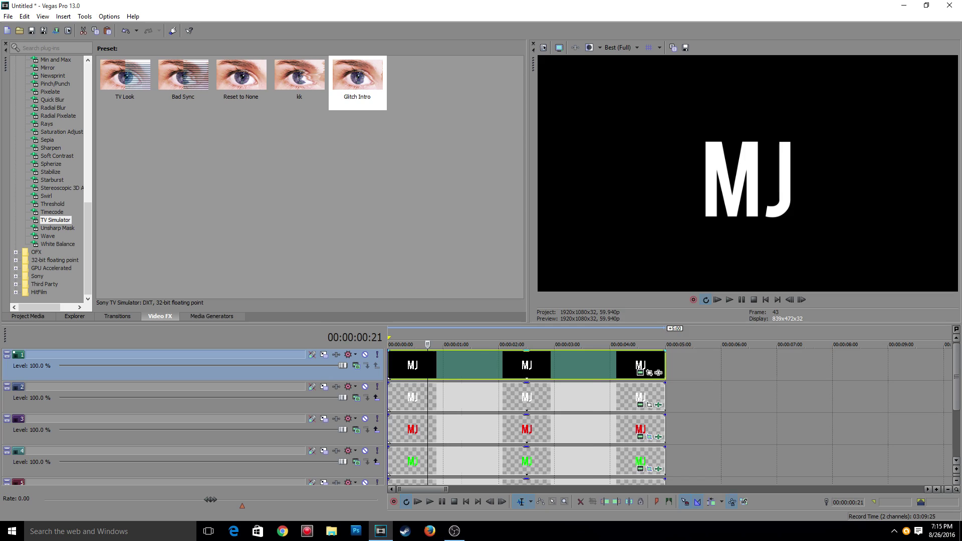
scroll(669, 416, "up", 1)
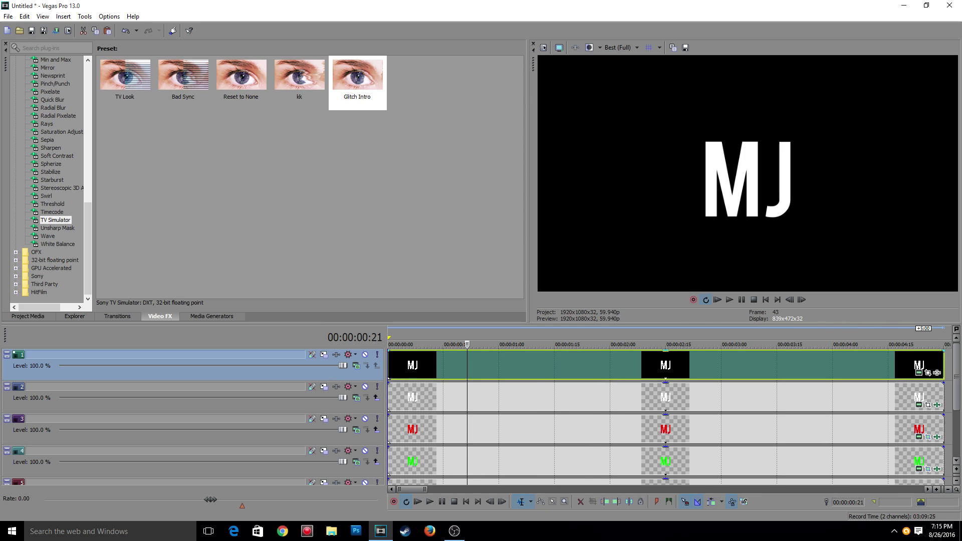
key("s")
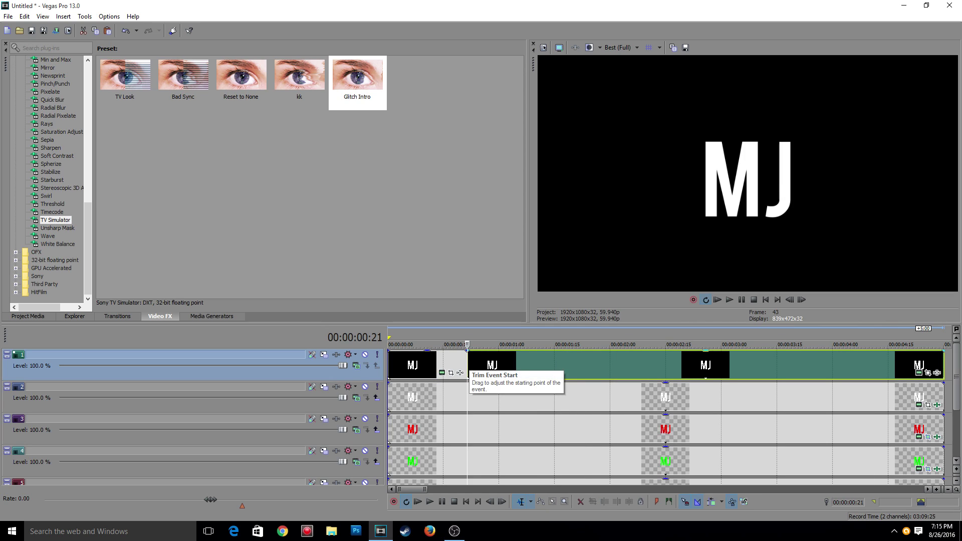
left_click_drag(467, 363, 501, 363)
key("Down")
key("Down")
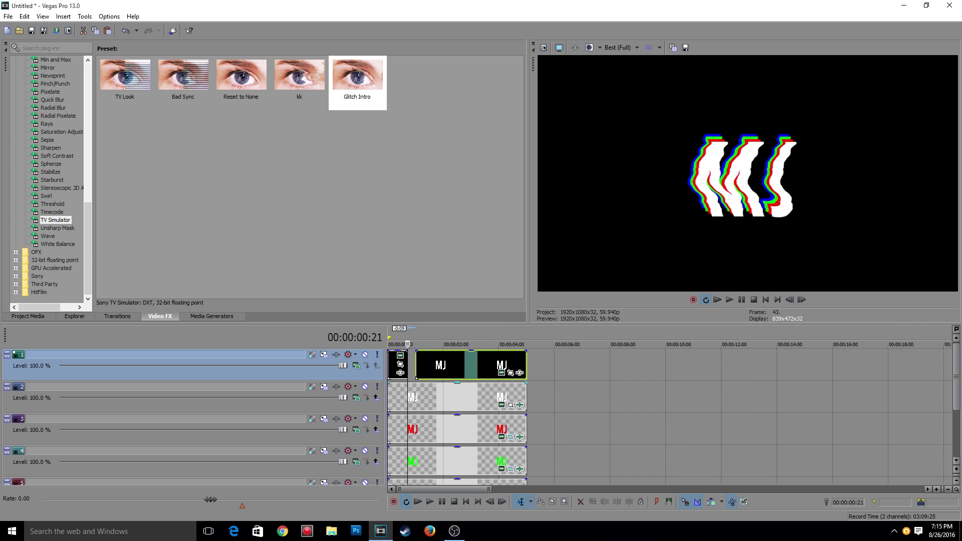
left_click(402, 345)
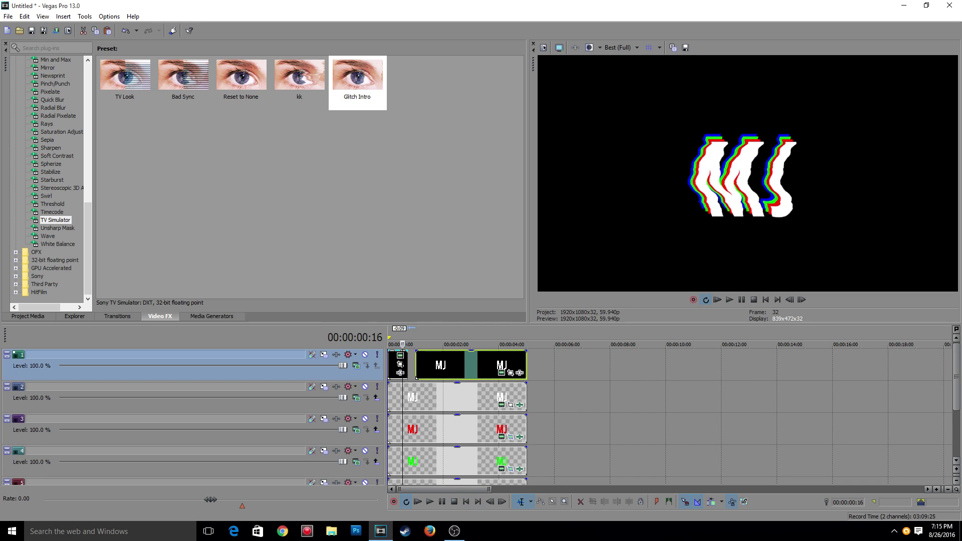
- Step frame by frame from 00:00:00:16 to 00:00:01:03 to examine how the glitch shows in the first gap
left_click(502, 502)
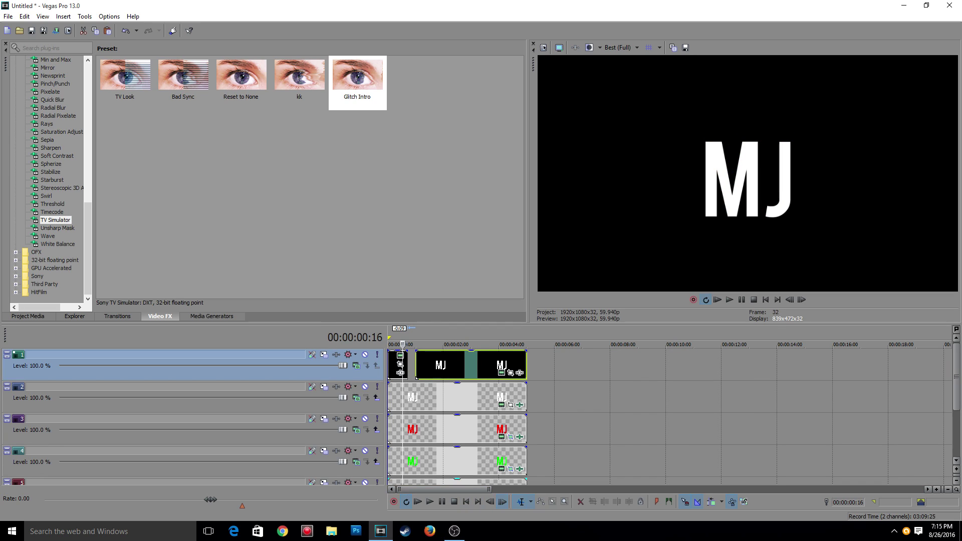
left_click(502, 501)
left_click(502, 501)
left_click(502, 501)
left_click(502, 502)
key("Right")
key("Right")
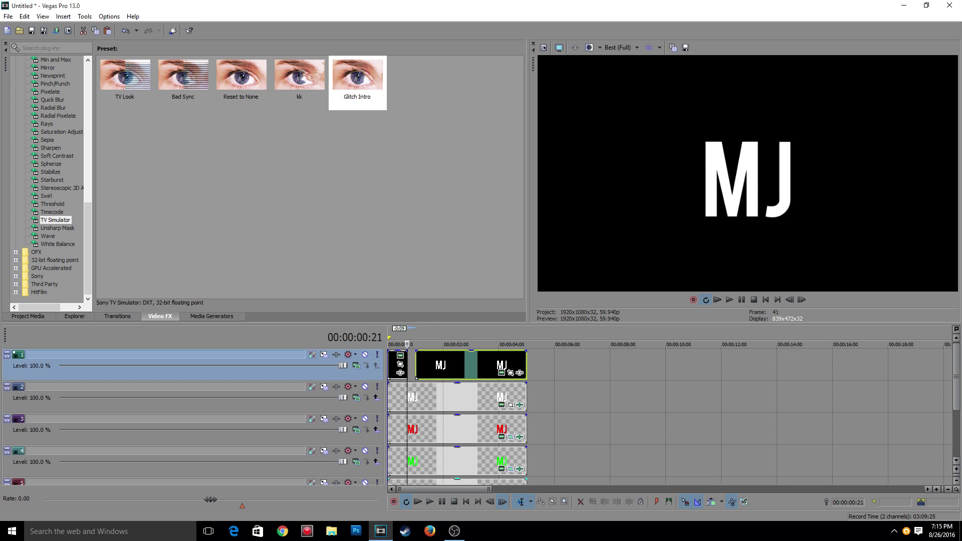
key("Right")
key("Right")
key("Right")
key("Right")
key("Right")
key("Right")
key("Right")
key("Right")
key("Right")
key("Right")
key("Right")
key("Right")
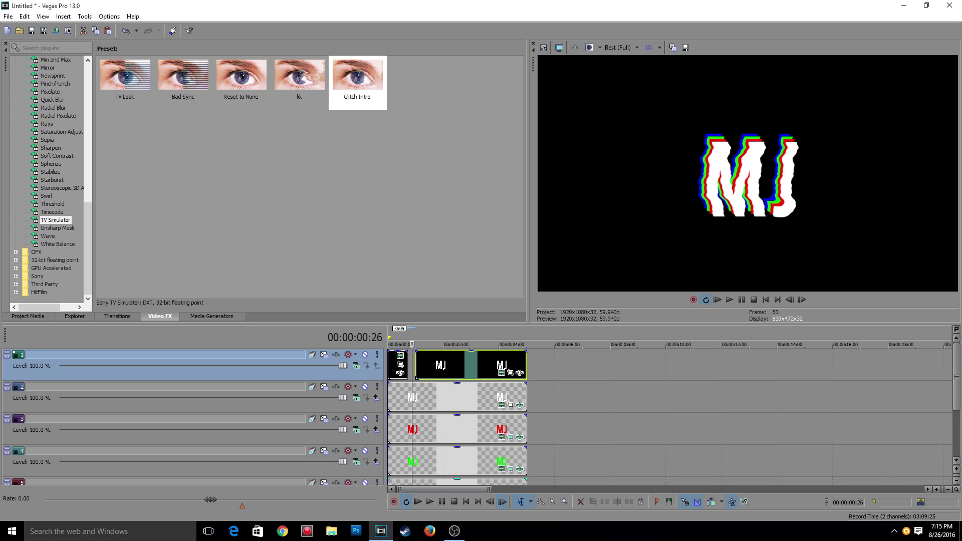
key("Right")
key("Right")
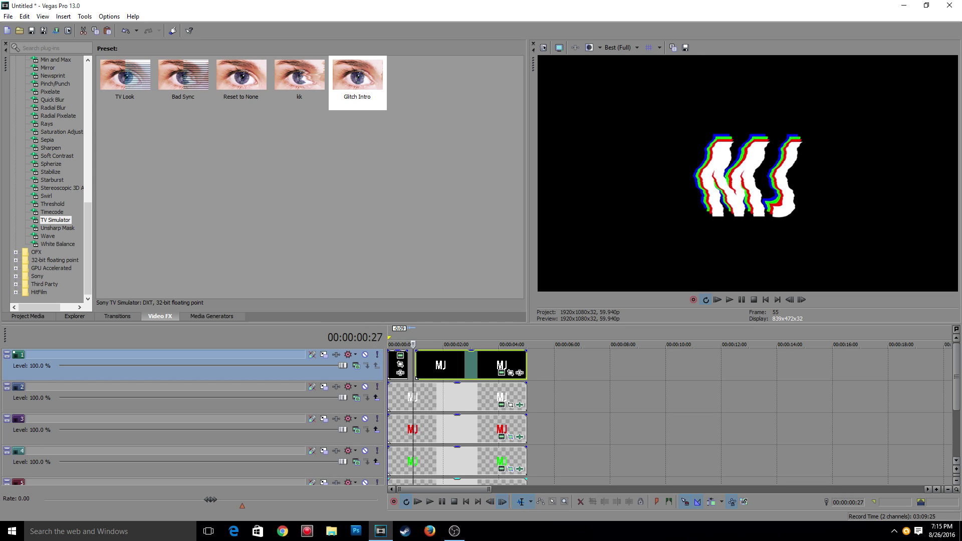
key("Right")
key("Right")
key("Right")
key("Right")
key("Right")
key("Right")
key("Right")
key("Right")
key("Right")
key("Right")
key("Right")
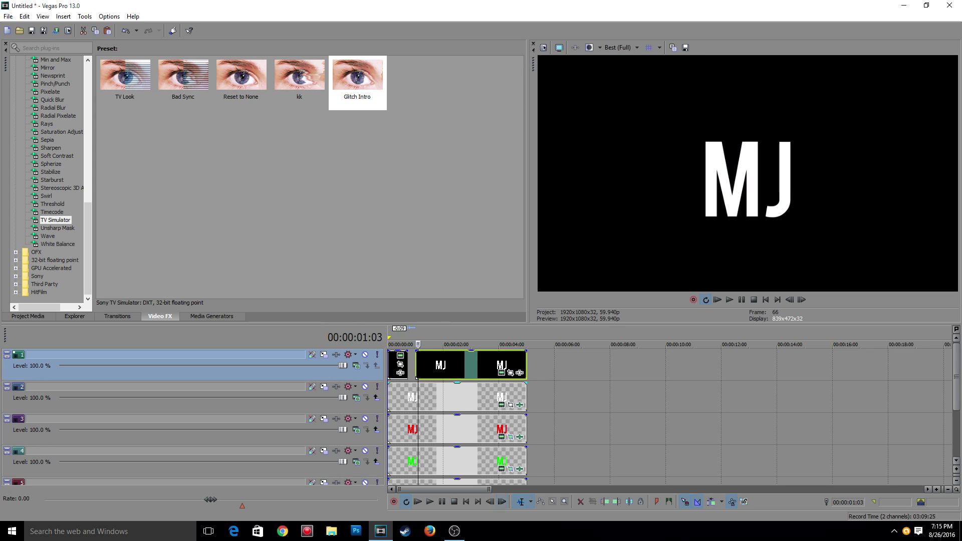
- Split the remaining track 1 event at 00:00:01:29 and trim the second part's start to leave a gap of about 4 frames
key("Up")
key("Up")
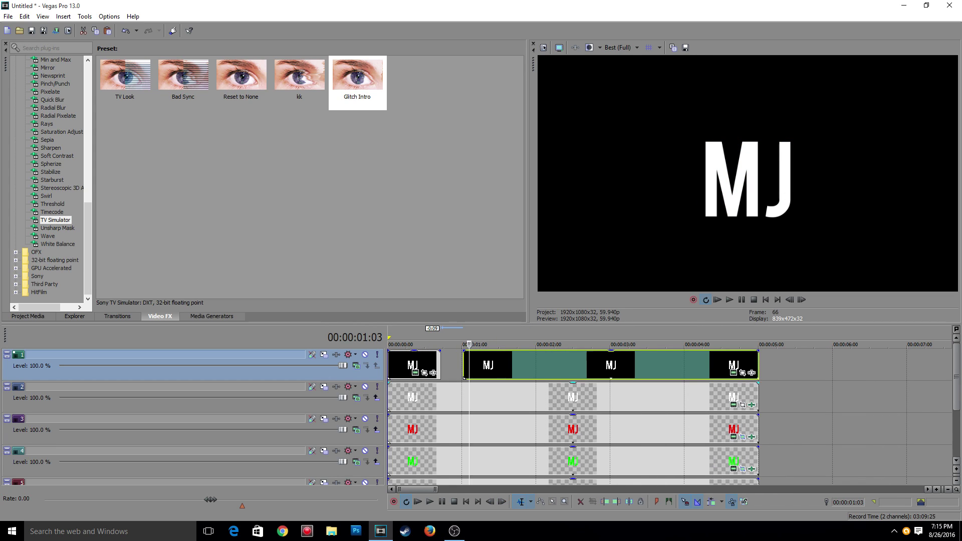
left_click(535, 365)
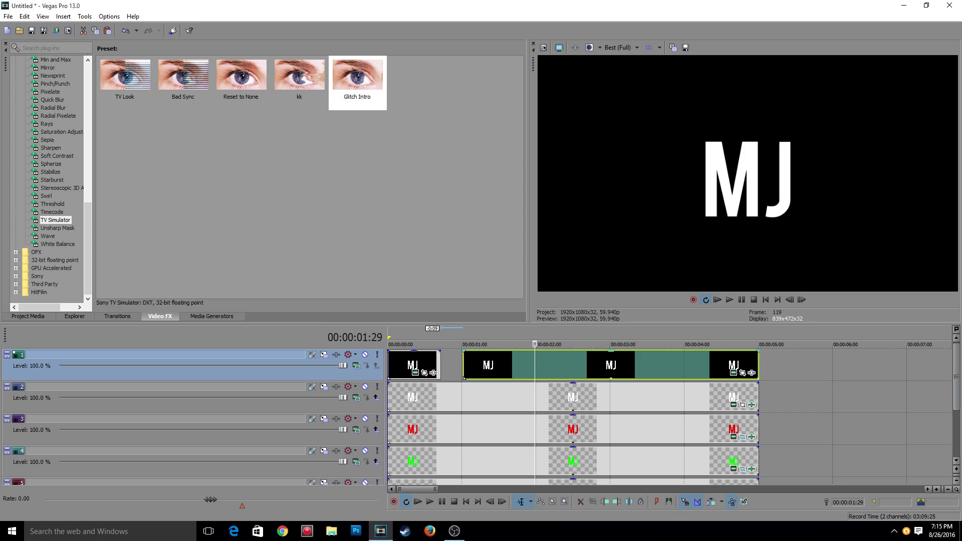
key("s")
left_click_drag(536, 366, 547, 366)
- Split the last track 1 event at 00:00:03:21 and trim the second part's start to leave a gap of about 8 frames
left_click(644, 366)
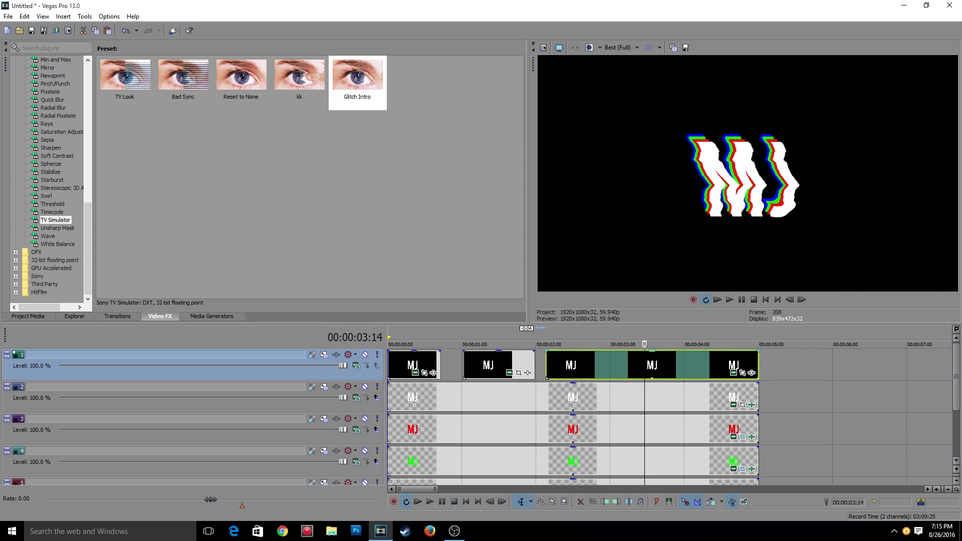
left_click(663, 365)
key("s")
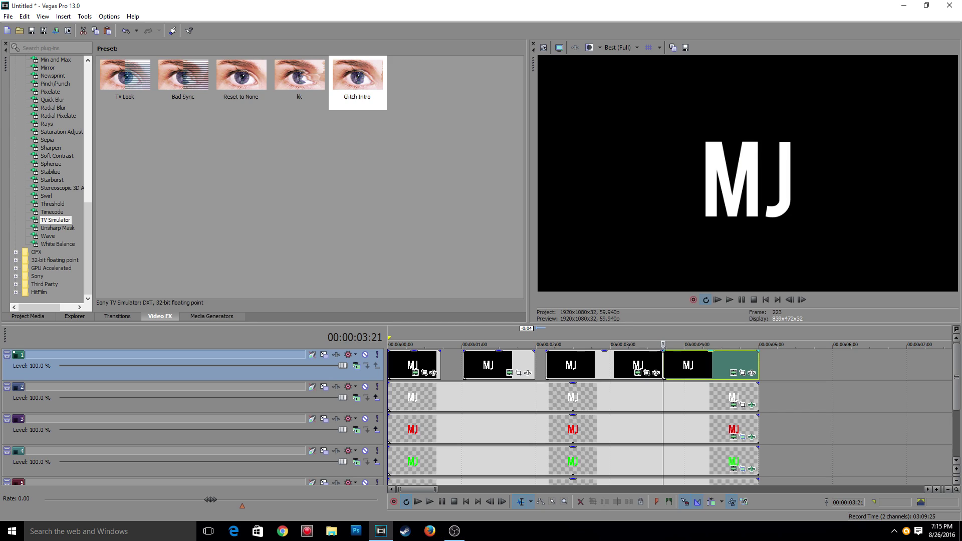
key("KP_6")
key("KP_6")
key("KP_6")
key("KP_6")
key("KP_6")
key("KP_6")
key("KP_6")
key("KP_6")
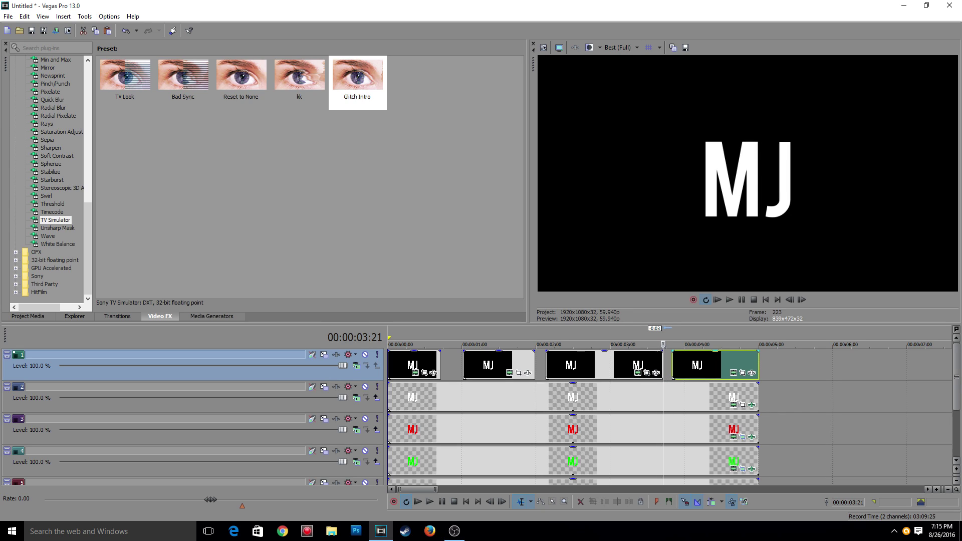
key("KP_6")
key("KP_6")
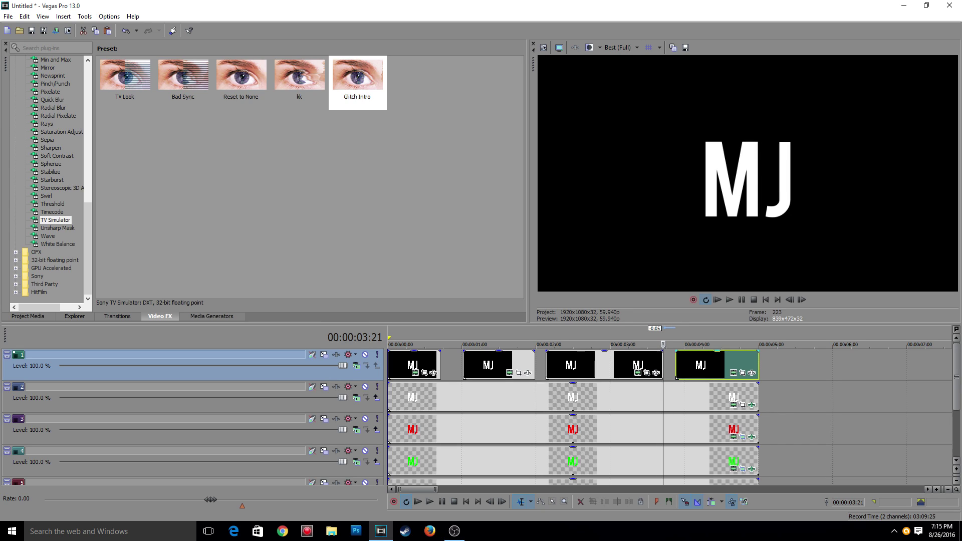
left_click_drag(676, 365, 684, 365)
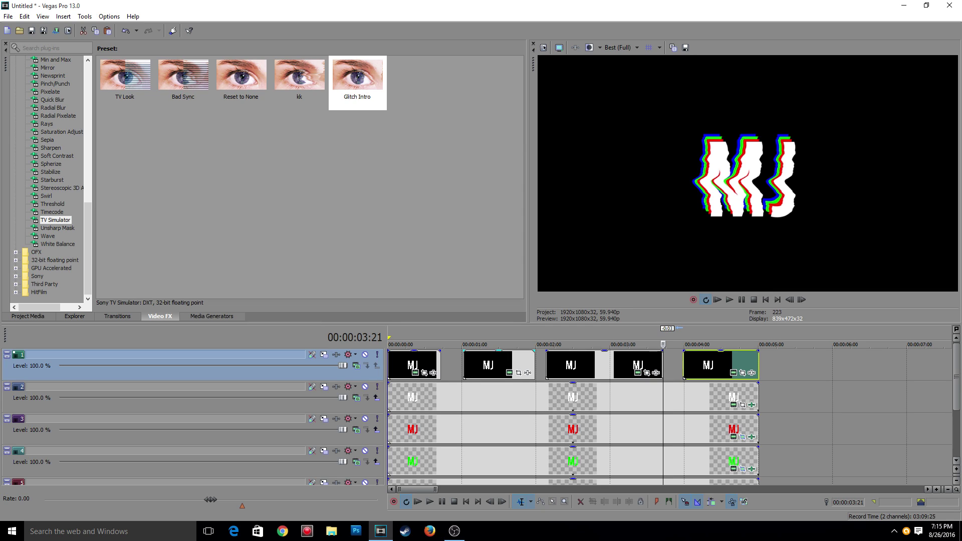
- Open the presets of the Portals transition and select Glitch
left_click(117, 316)
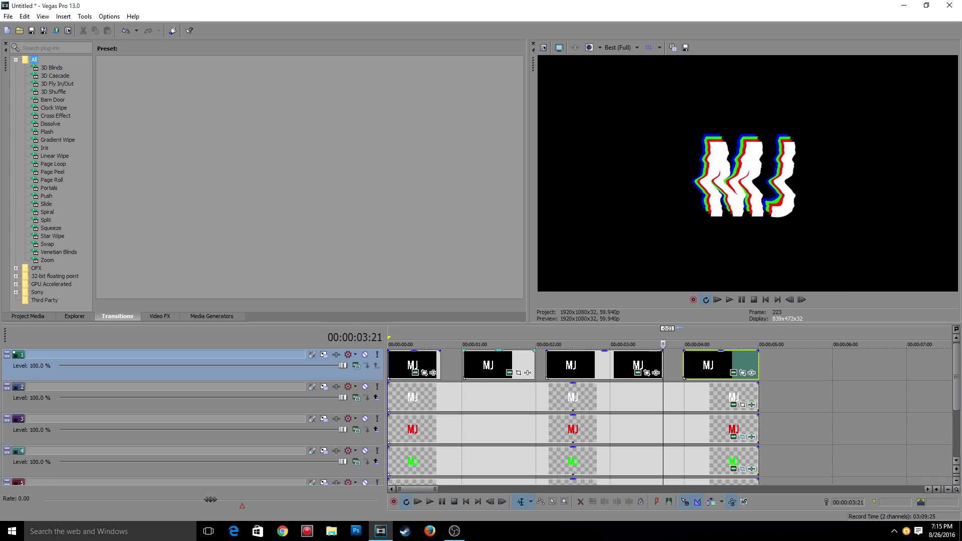
left_click(49, 188)
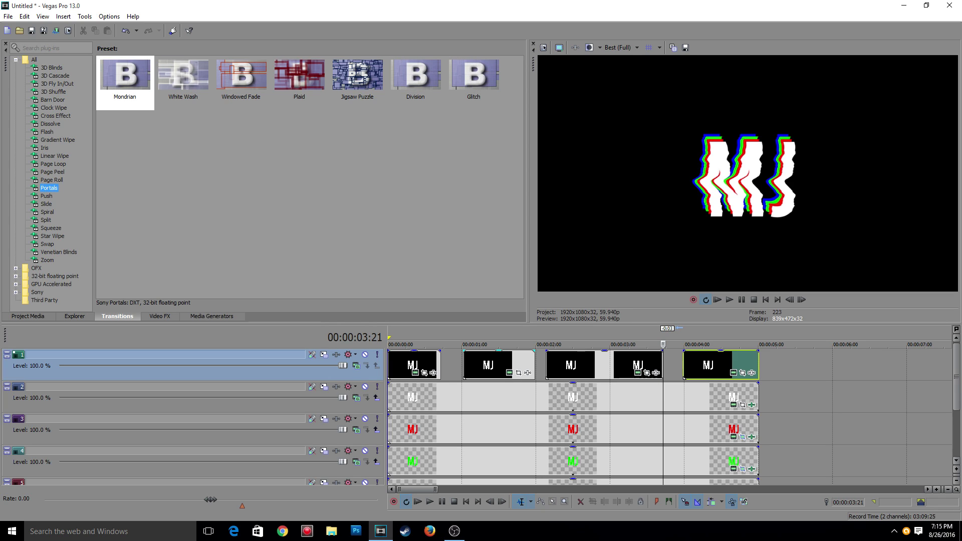
left_click(421, 345)
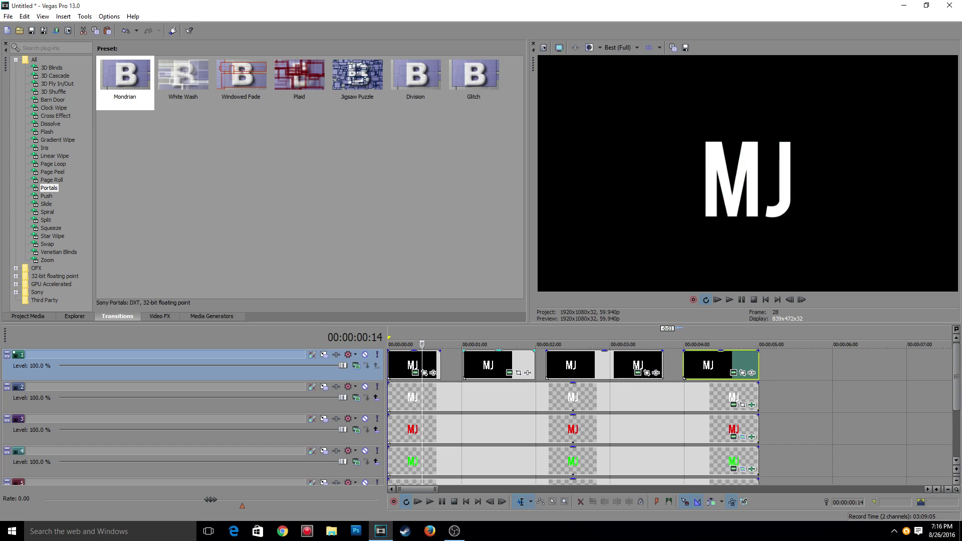
left_click(473, 76)
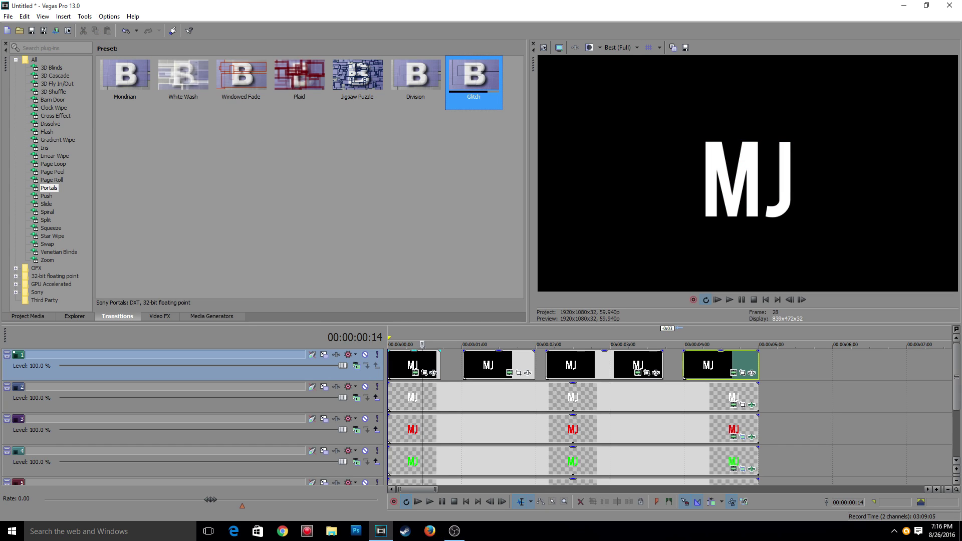
- Apply the Glitch preset to the first MJ event on track 1 and limit the transition to about its last 12 frames
left_click_drag(473, 76, 415, 364)
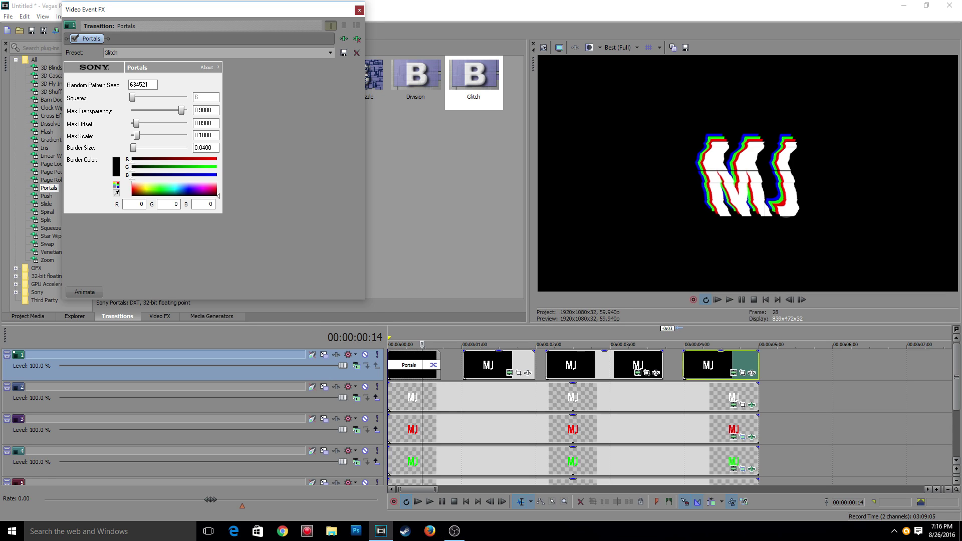
left_click(359, 10)
scroll(406, 384, "up", 1)
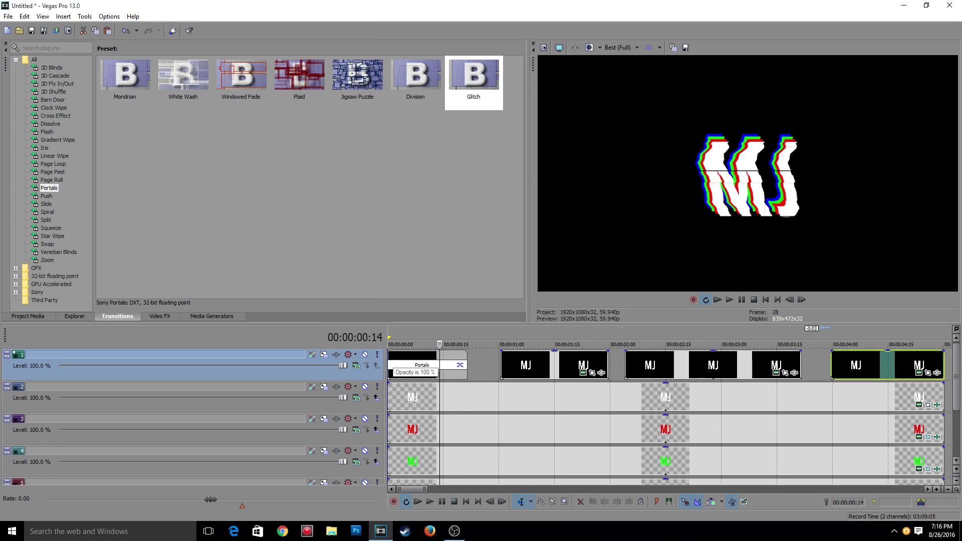
mouse_move(390, 353)
left_mouse_down()
mouse_move(441, 359)
mouse_move(387, 353)
left_mouse_up()
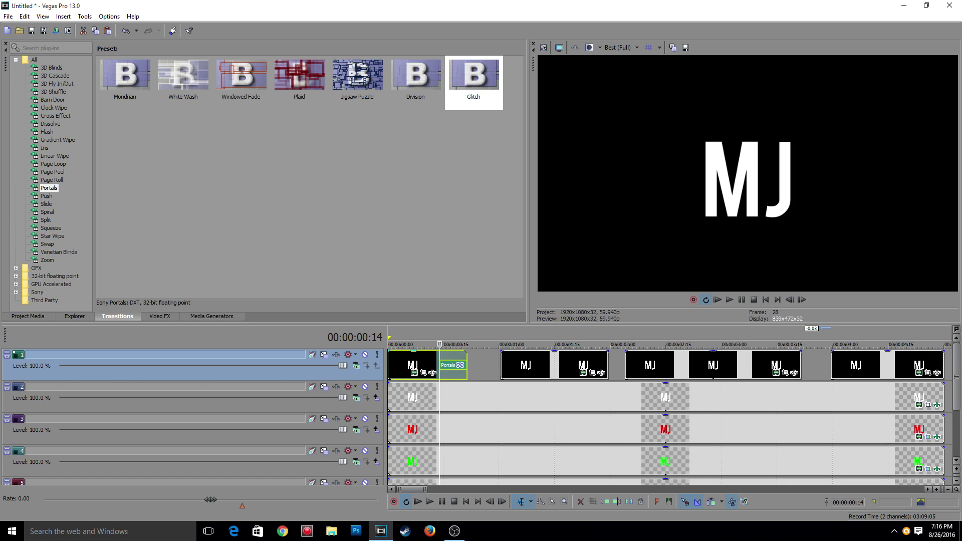
left_click_drag(439, 355, 422, 357)
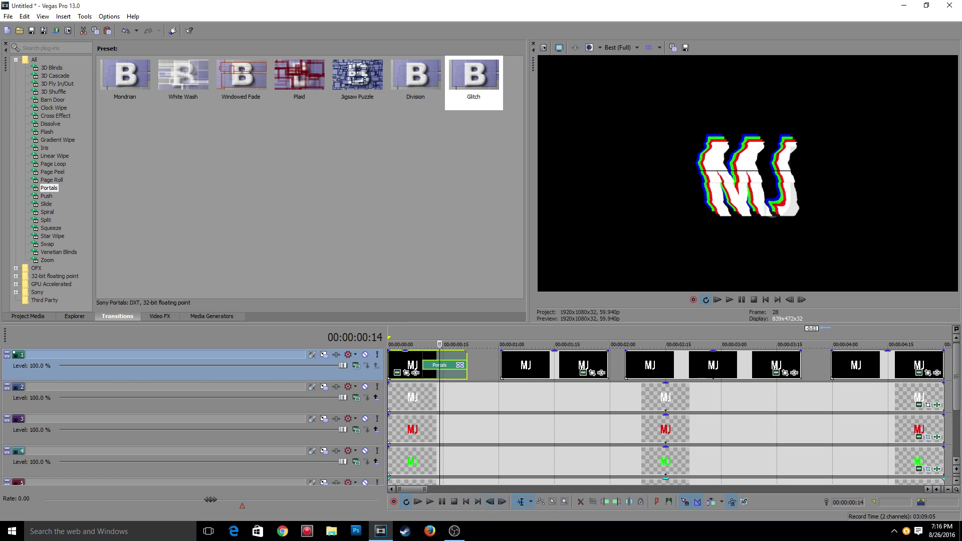
- Step frame by frame from the start of the timeline to 00:00:00:14 to examine the Portals transition
left_click(465, 502)
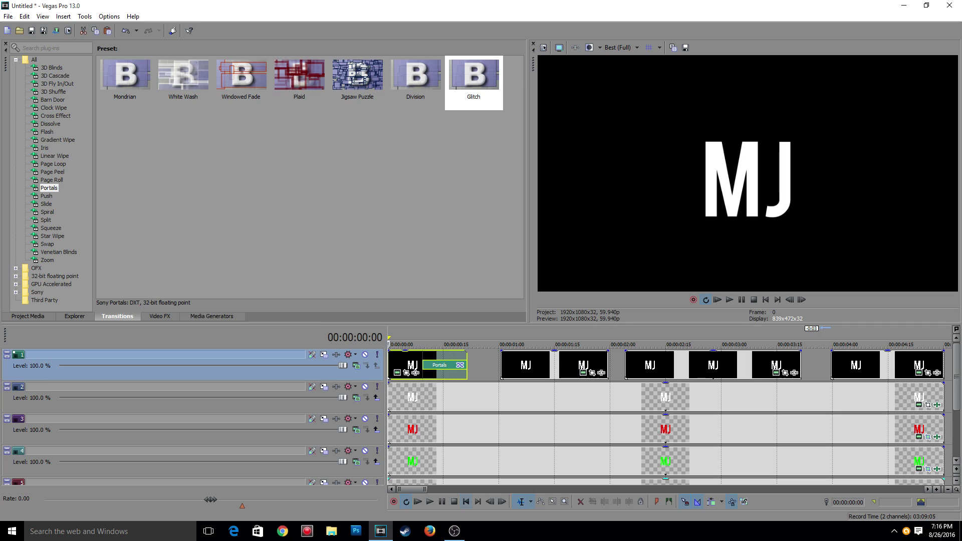
left_click(502, 502)
left_click(502, 502)
left_click(502, 501)
left_click(502, 501)
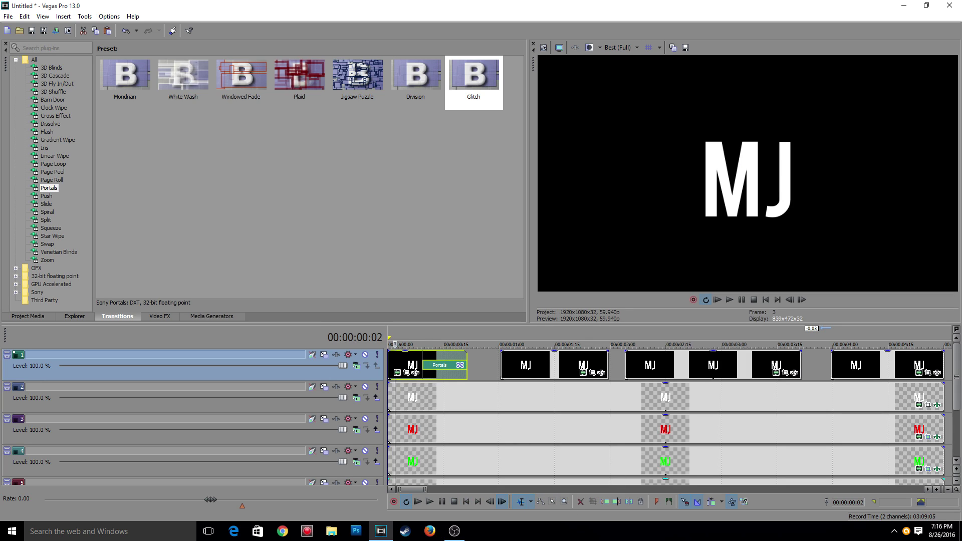
left_click(501, 502)
left_click(502, 502)
left_click(502, 502)
left_click(501, 501)
left_click(501, 502)
left_click(501, 502)
left_click(501, 502)
left_click(502, 501)
left_click(502, 502)
left_click(502, 501)
left_click(502, 501)
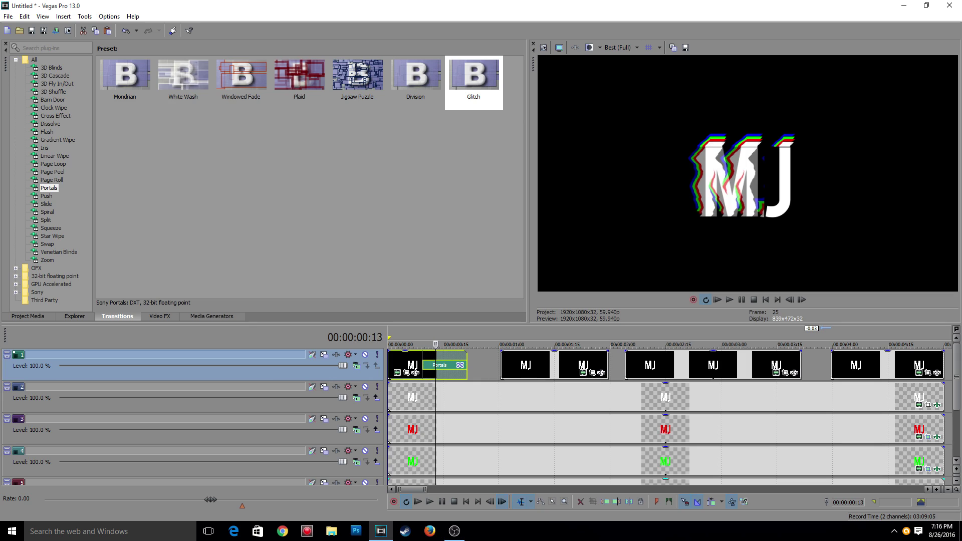
left_click(501, 502)
left_click(501, 502)
left_click(501, 501)
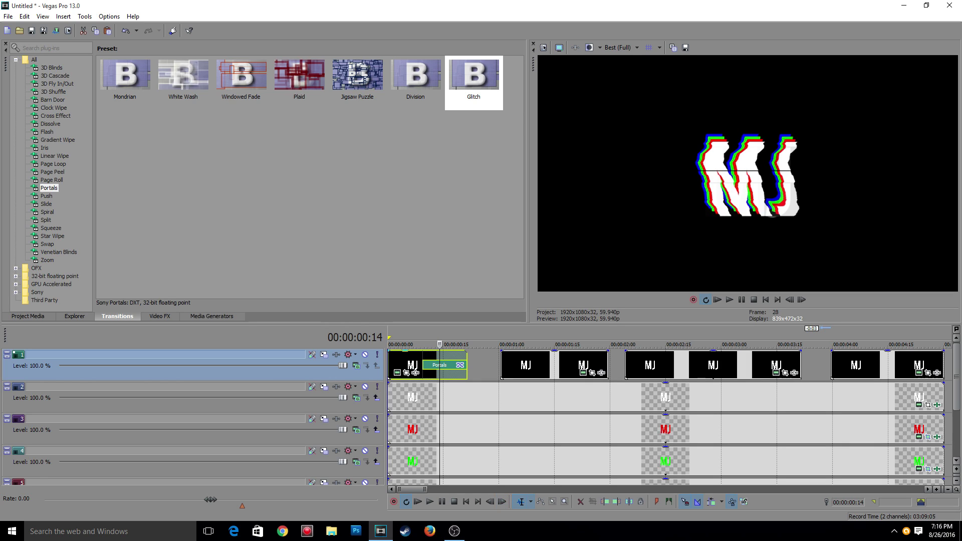
- Remove the Portals transition from the first track 1 event and split that event at 00:00:00:10
left_click_drag(423, 354, 470, 358)
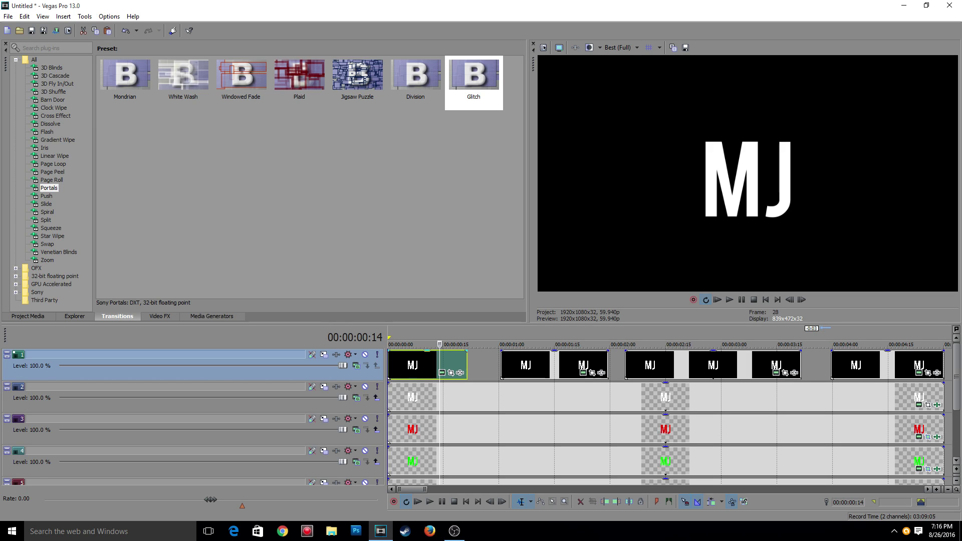
left_click(428, 364)
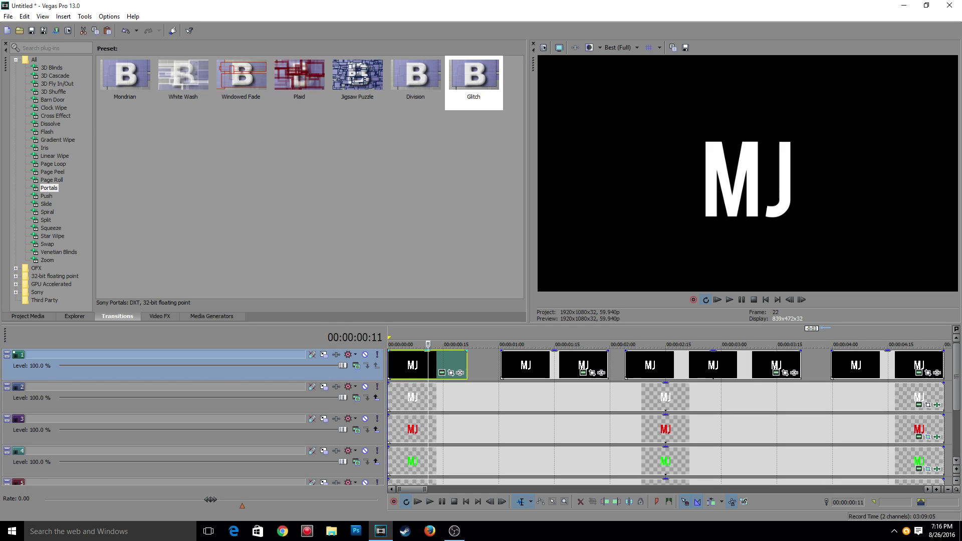
key("Left")
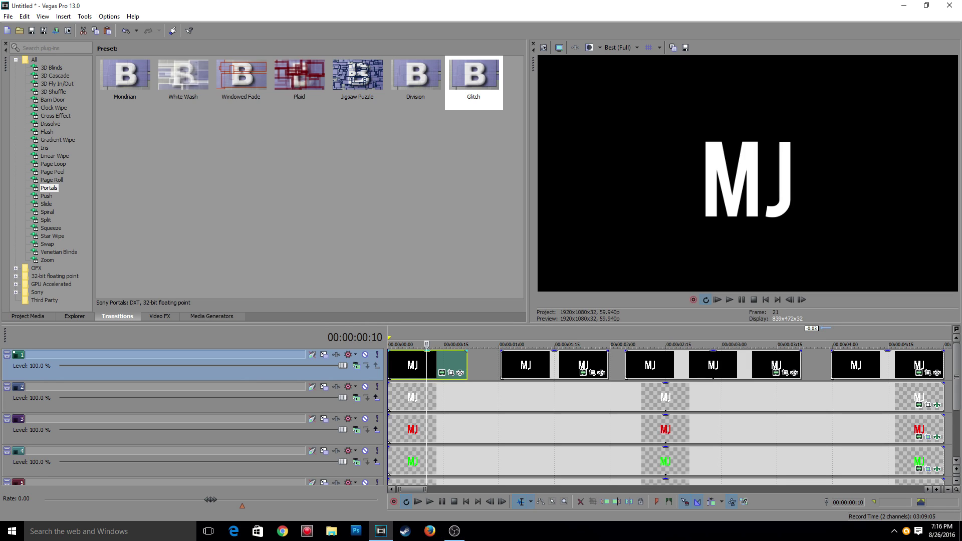
key("s")
key("Up")
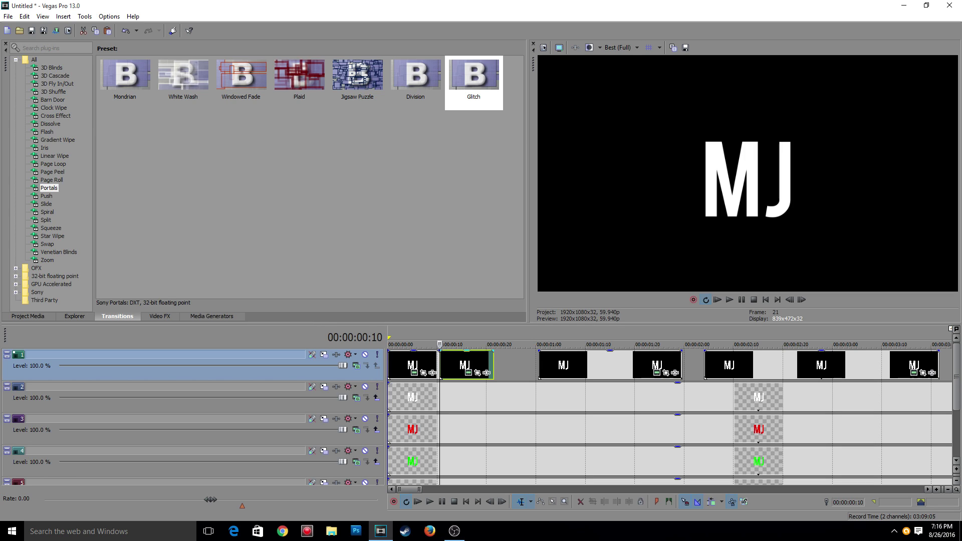
- Try to apply the Portals Glitch preset to the start of the second part of the split event, and undo it
left_click(473, 78)
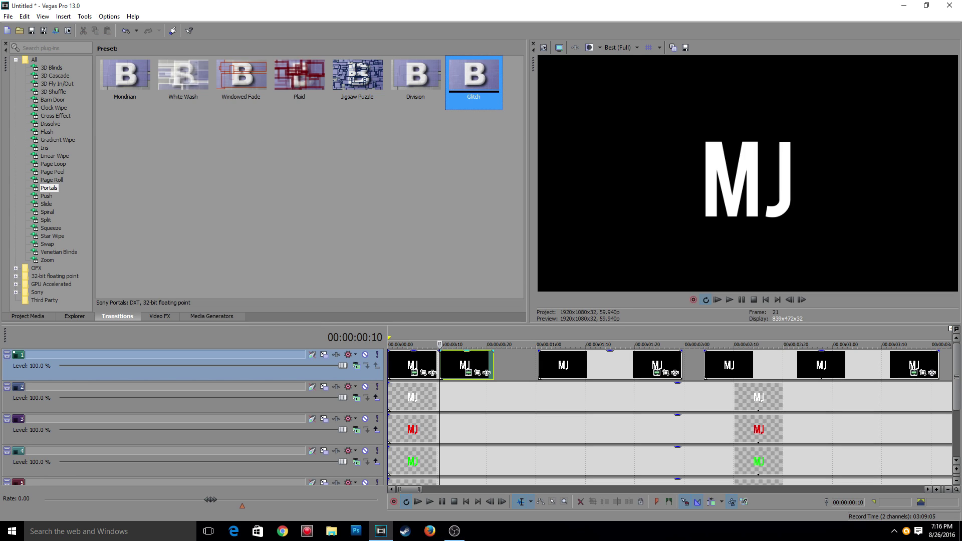
left_click_drag(473, 78, 443, 365)
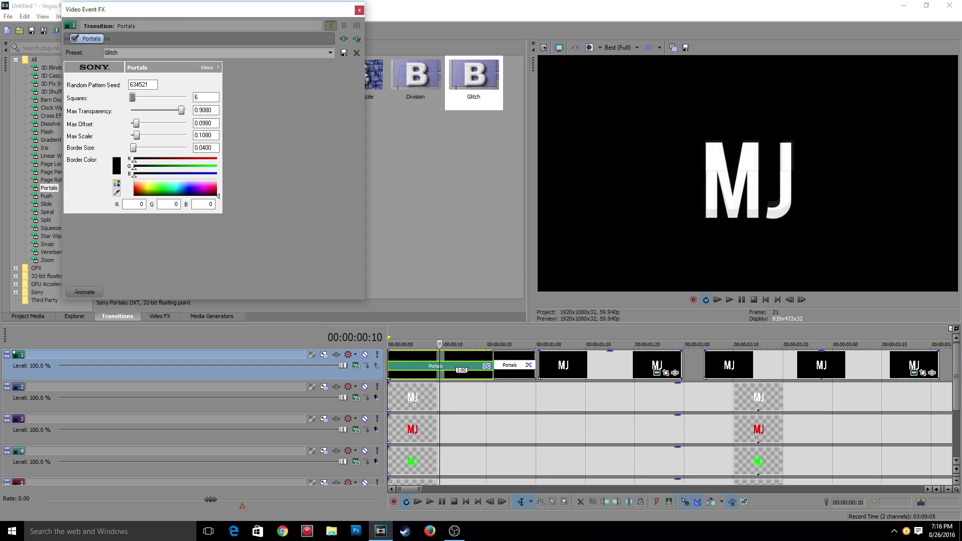
left_click(359, 10)
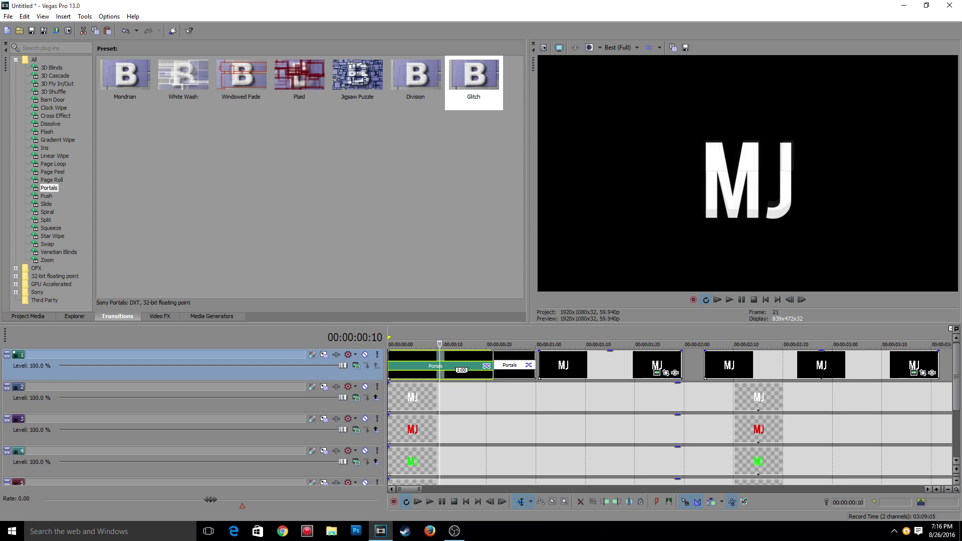
scroll(669, 414, "down", 2)
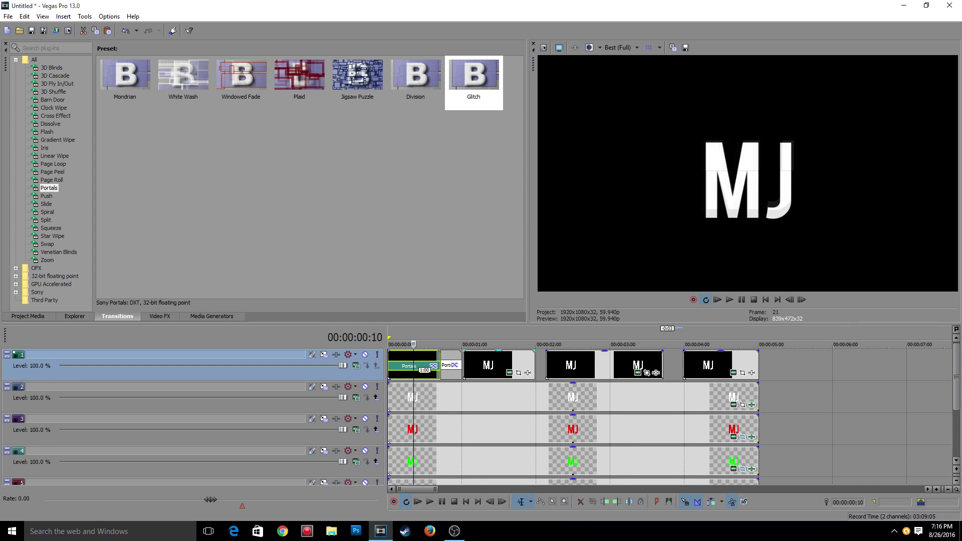
scroll(672, 416, "up", 5)
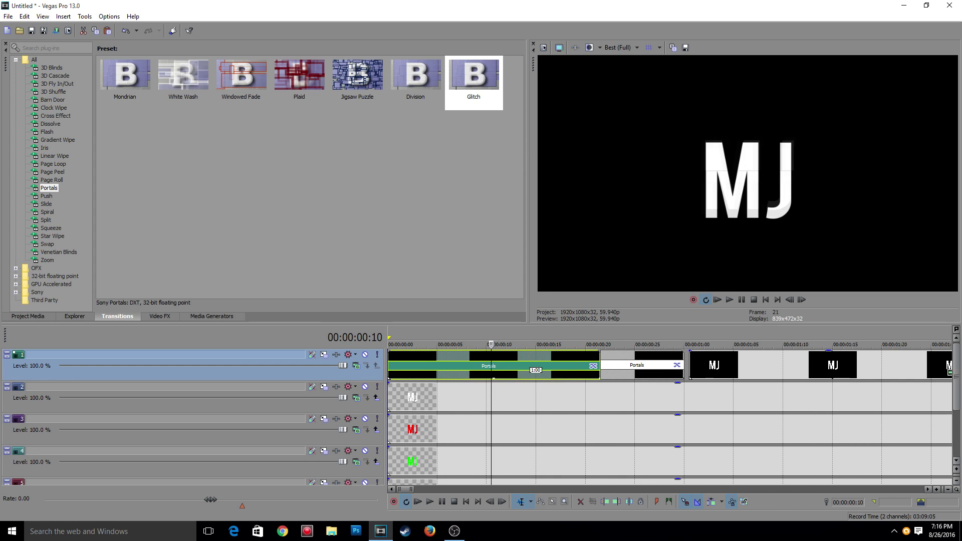
key("ctrl+z")
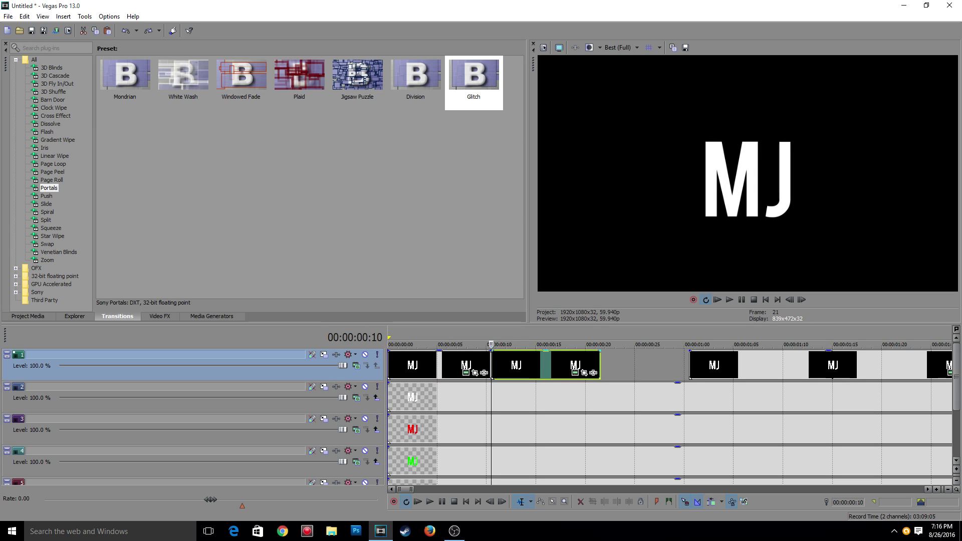
- Apply the Portals Glitch preset at the split in the first track 1 event and trim the second part back to about 00:00:00:21
left_click_drag(473, 75, 493, 366)
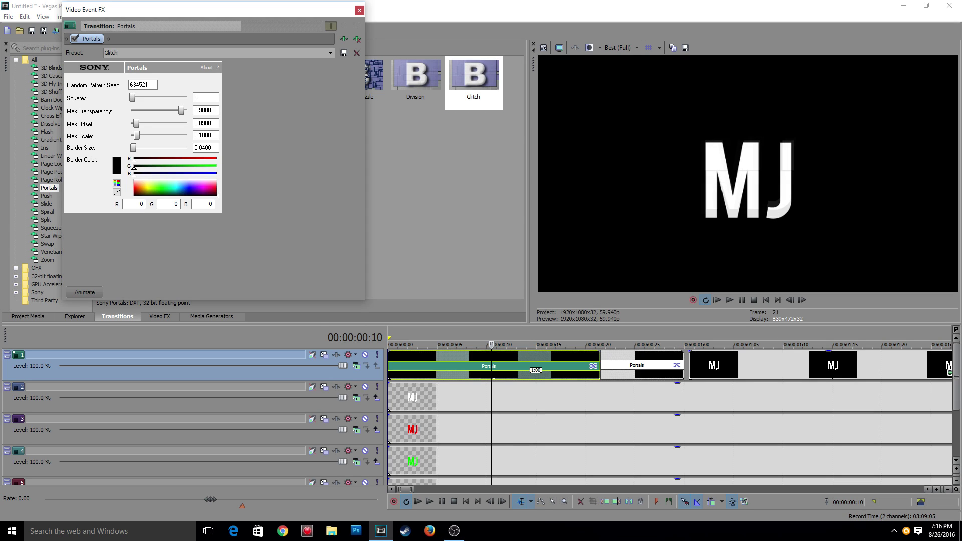
left_click_drag(683, 371, 601, 371)
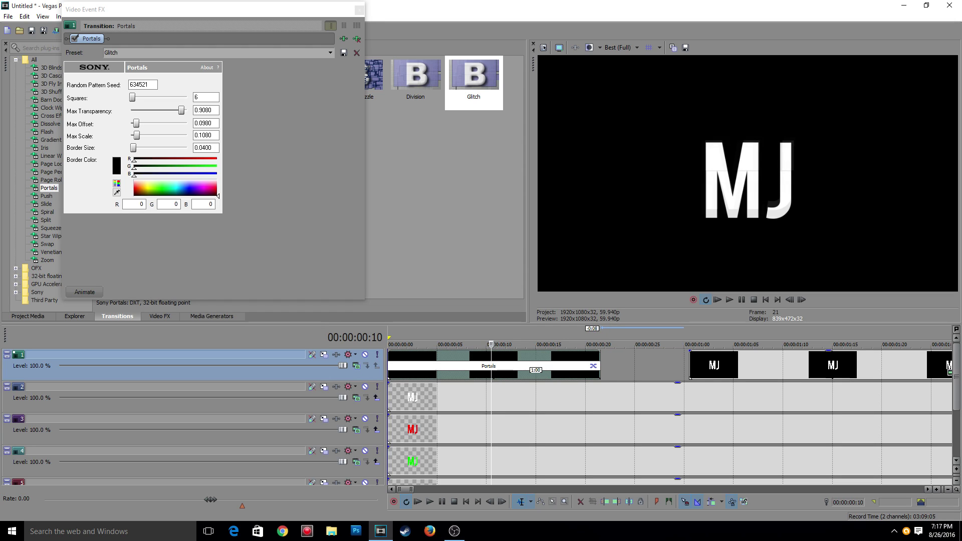
left_click(359, 10)
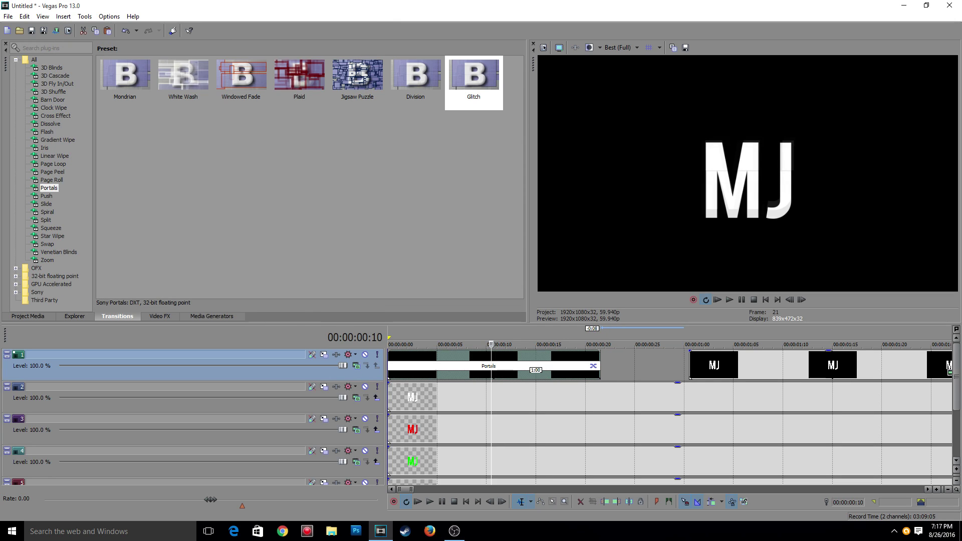
- Set the first Portals transition's Max Transparency to 1.0000
left_click(397, 344)
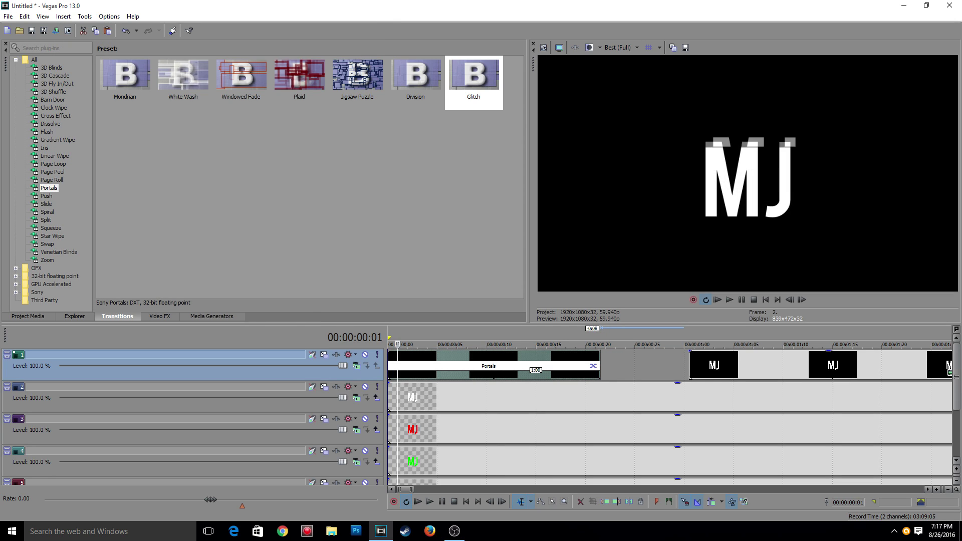
left_click_drag(397, 344, 492, 345)
left_click(593, 367)
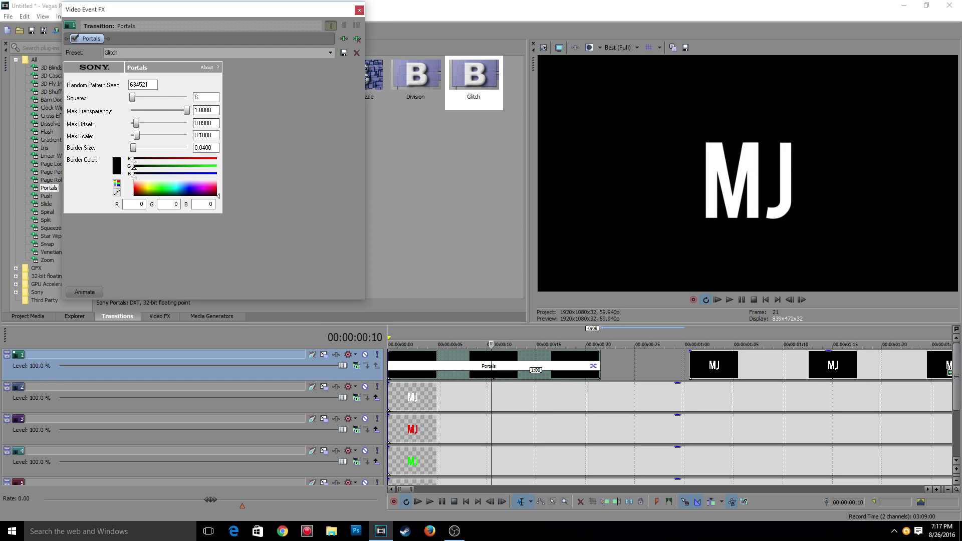
left_click(359, 10)
- Step frame by frame from the timeline start to 00:00:00:18 to examine the MJ title's distortion in the first Portals transition
left_click(526, 356)
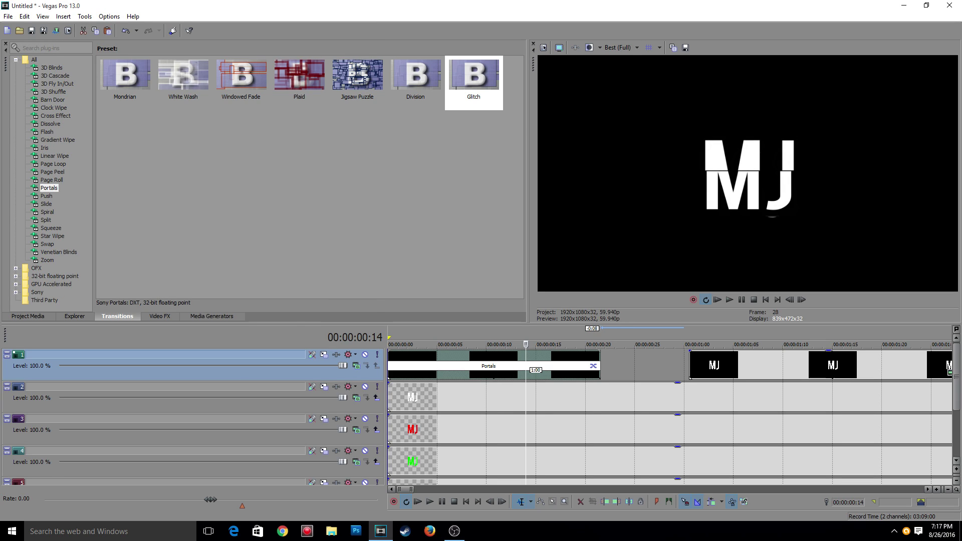
left_click_drag(526, 345, 388, 344)
left_click(502, 501)
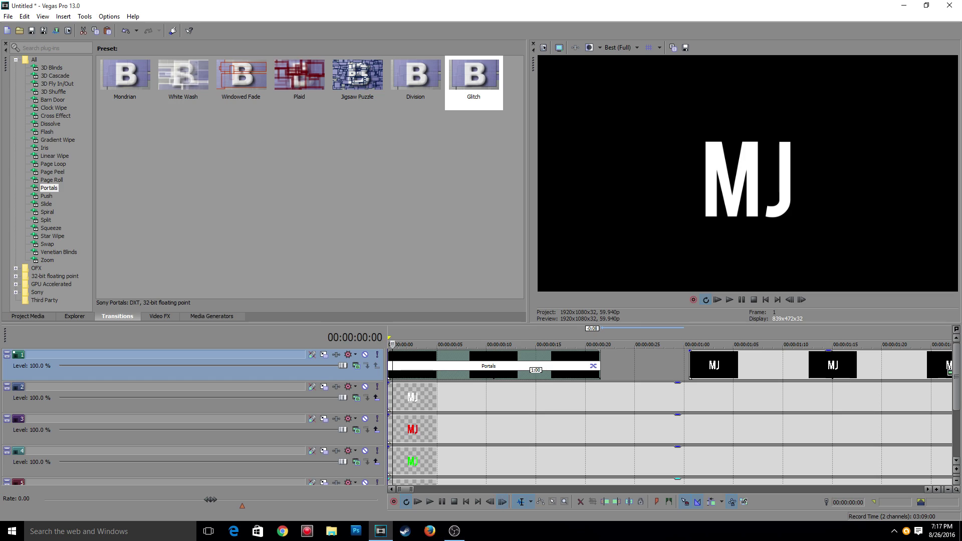
key("alt+Right")
key("alt+Right")
key("alt+Right")
key("alt+Right")
key("alt+Right")
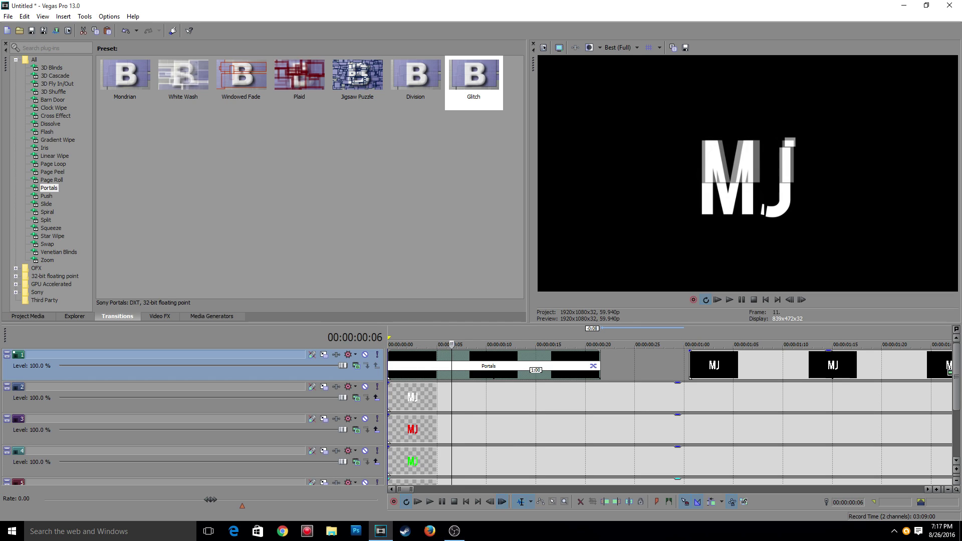
key("alt+Right")
key("alt+Right")
key("alt+Right")
key("alt+Right")
key("alt+Right")
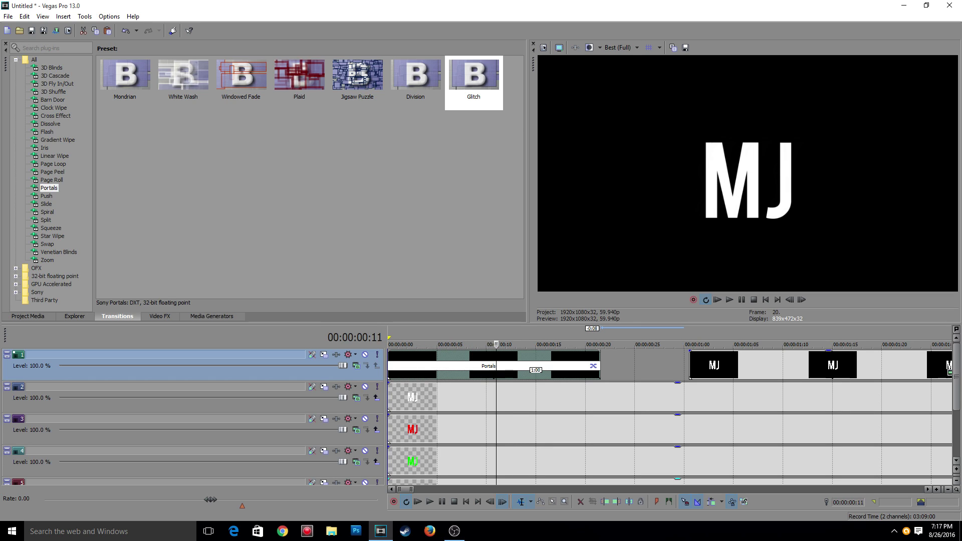
key("alt+Right")
key("alt+Right")
key("alt+Right")
key("alt+Right")
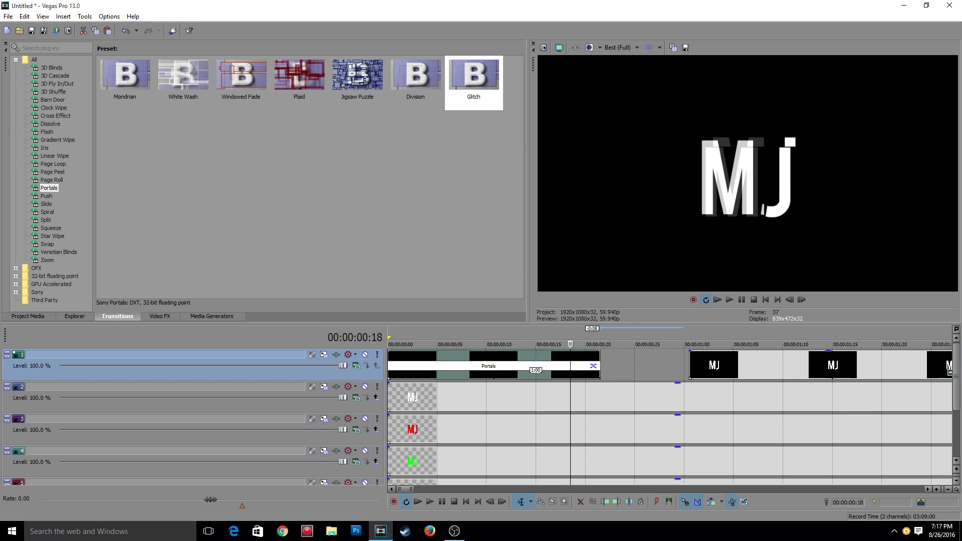
- Set the first Portals transition's Max Offset to 0.0540 and bring the Portals presets back into view
left_click(593, 366)
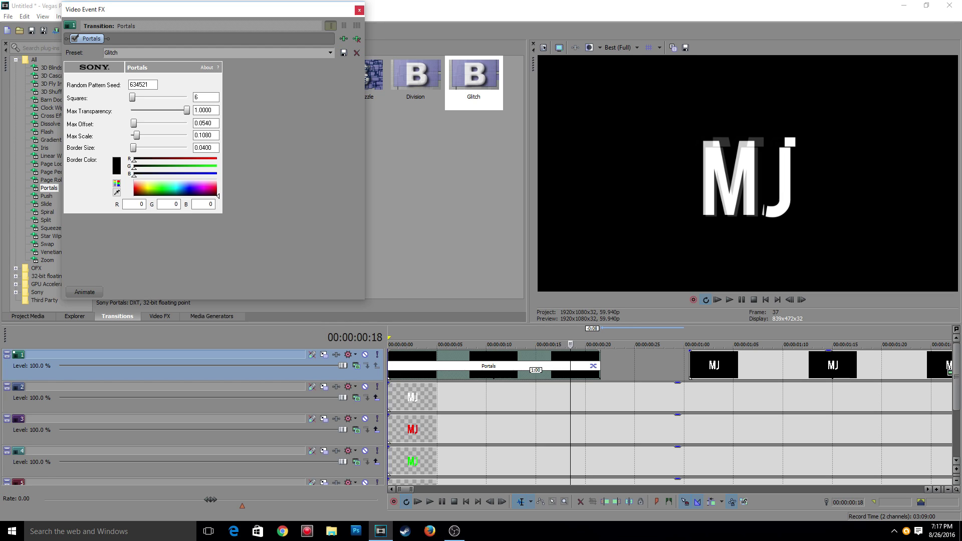
left_click(359, 10)
left_click(52, 172)
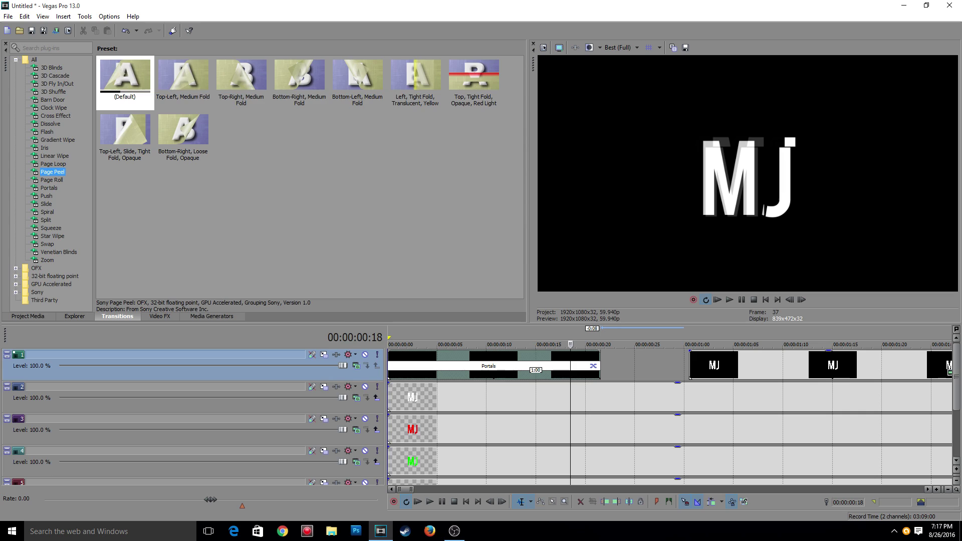
left_click(49, 187)
- Split the second MJ event on track 1 near its middle, at 00:00:01:15
scroll(670, 416, "down", 2)
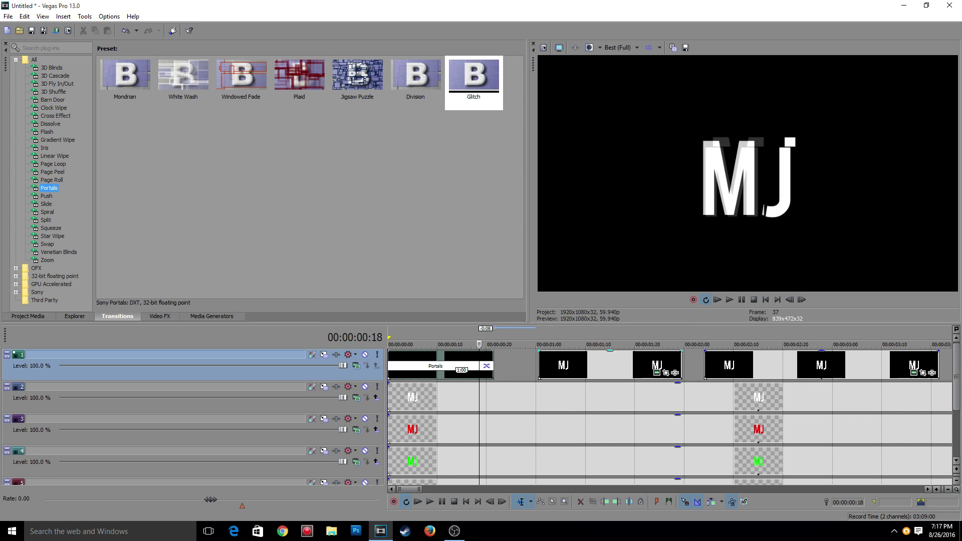
left_click(613, 366)
key("Left")
key("Left")
key("Right")
key("Right")
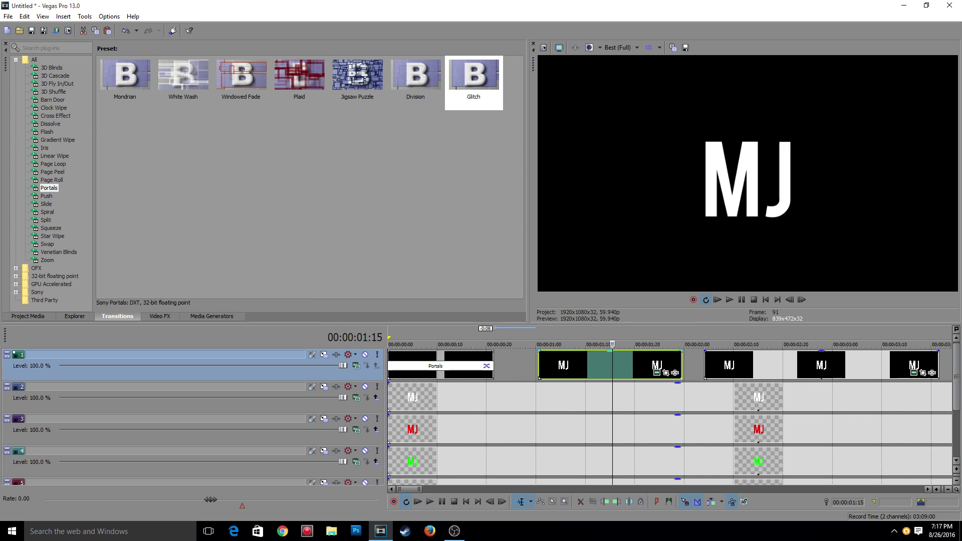
key("Left")
key("Left")
key("Right")
key("s")
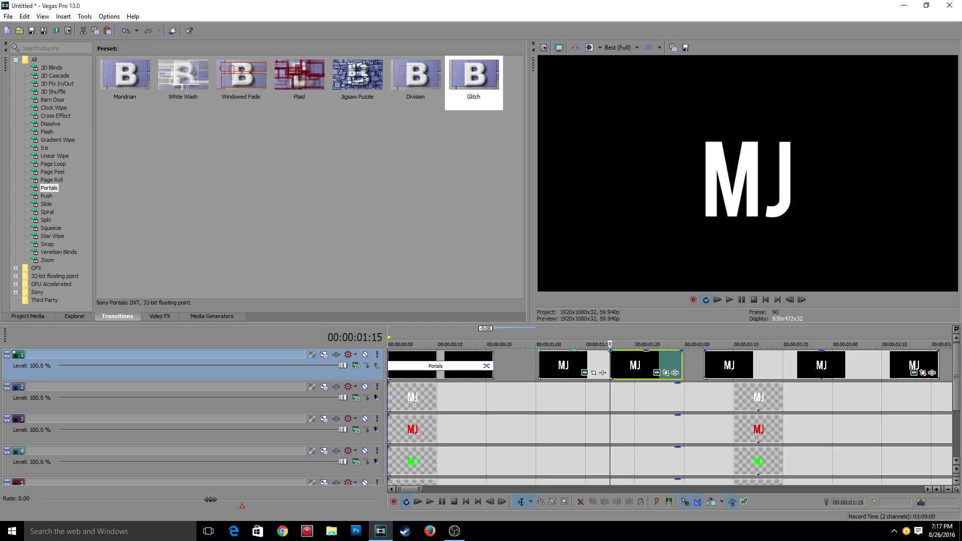
- Apply the Portals Glitch preset at the split in the second track 1 event, keeping the transition's current settings
left_click(474, 80)
left_click_drag(473, 81, 610, 364)
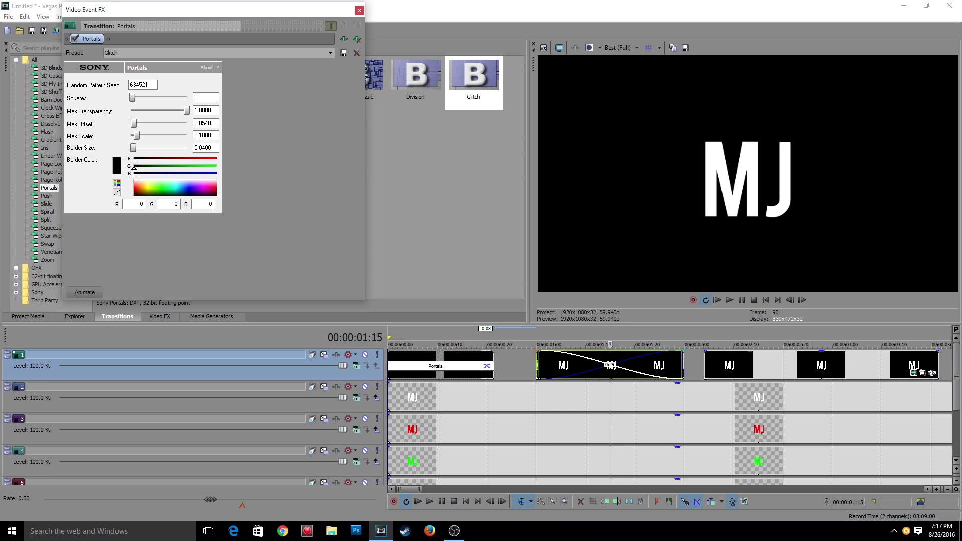
left_click(359, 10)
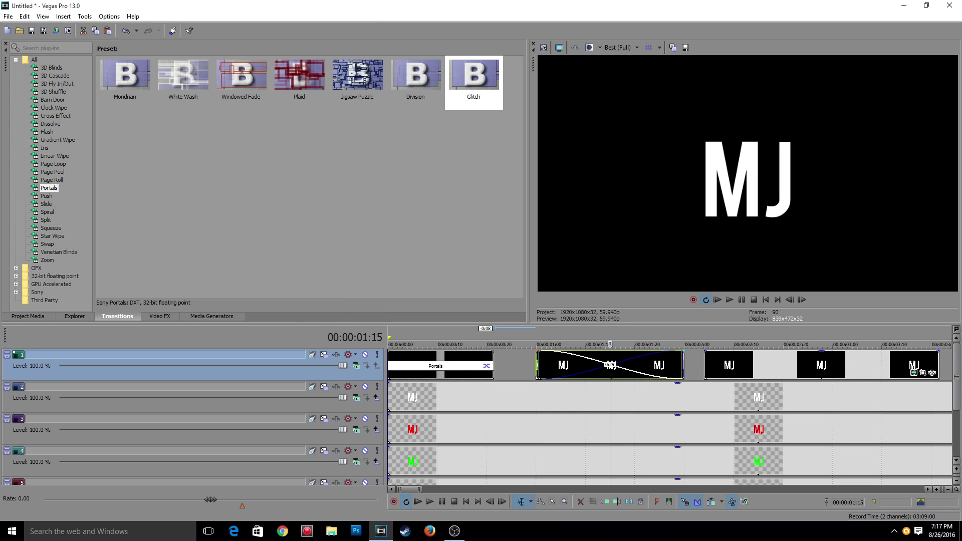
- Split the third MJ event on track 1 at 00:00:02:28 and apply the Portals Glitch preset at the cut
left_click(823, 383)
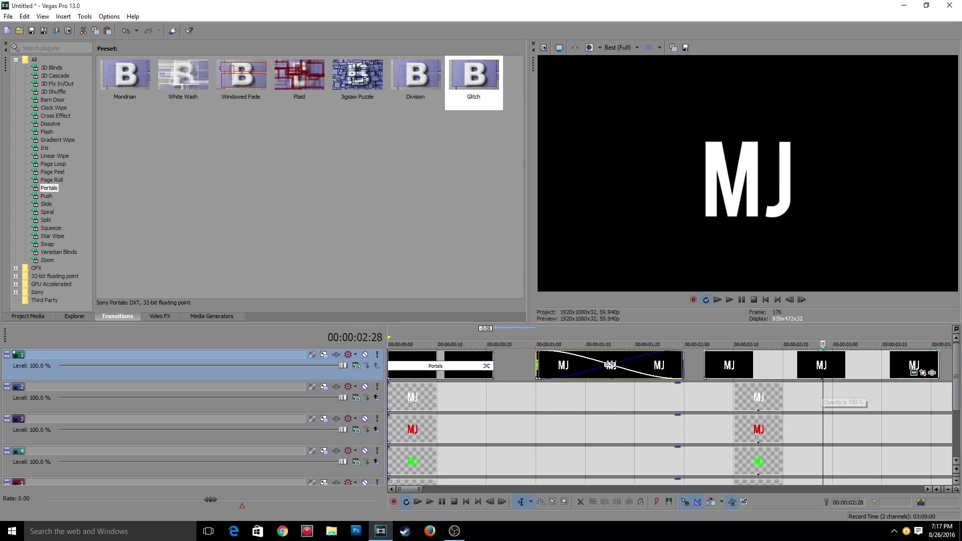
left_click(825, 368)
key("s")
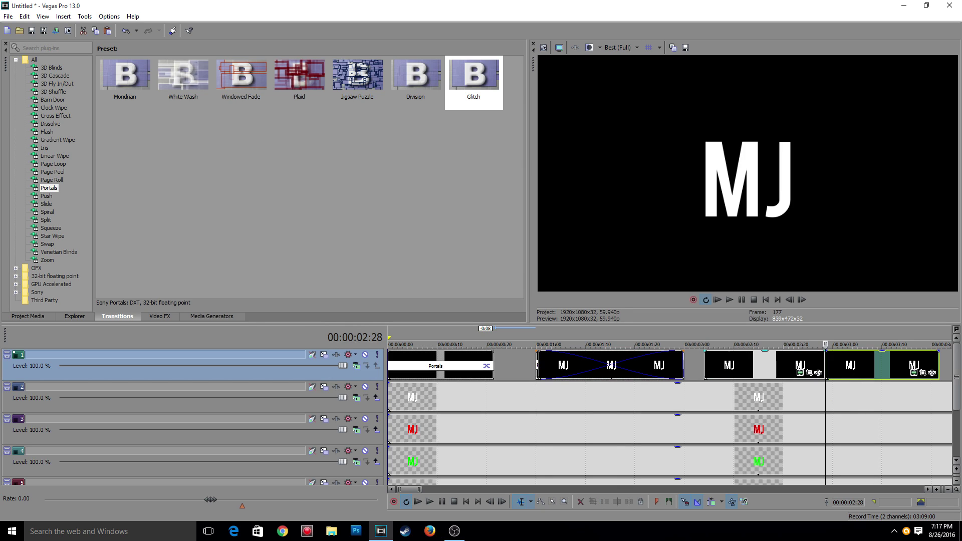
left_click(474, 80)
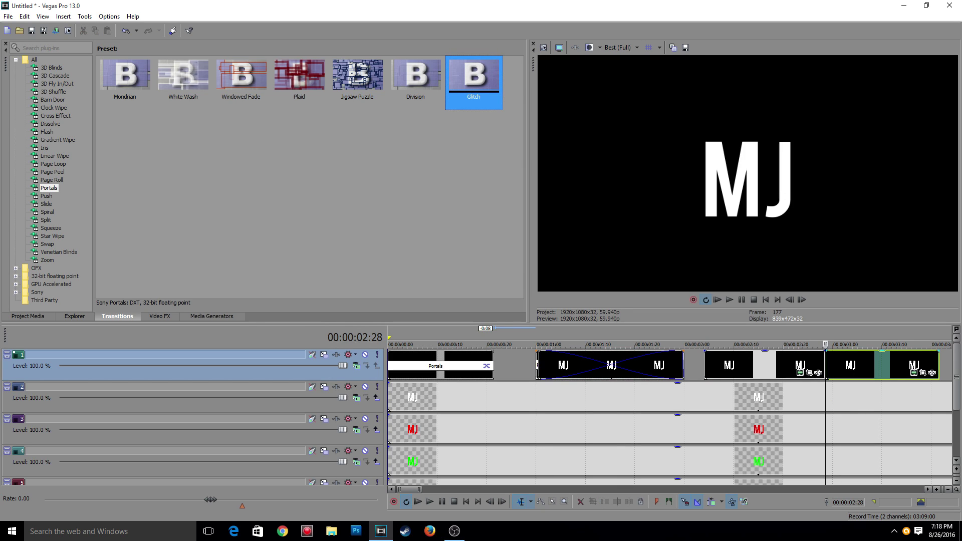
left_click_drag(474, 80, 825, 366)
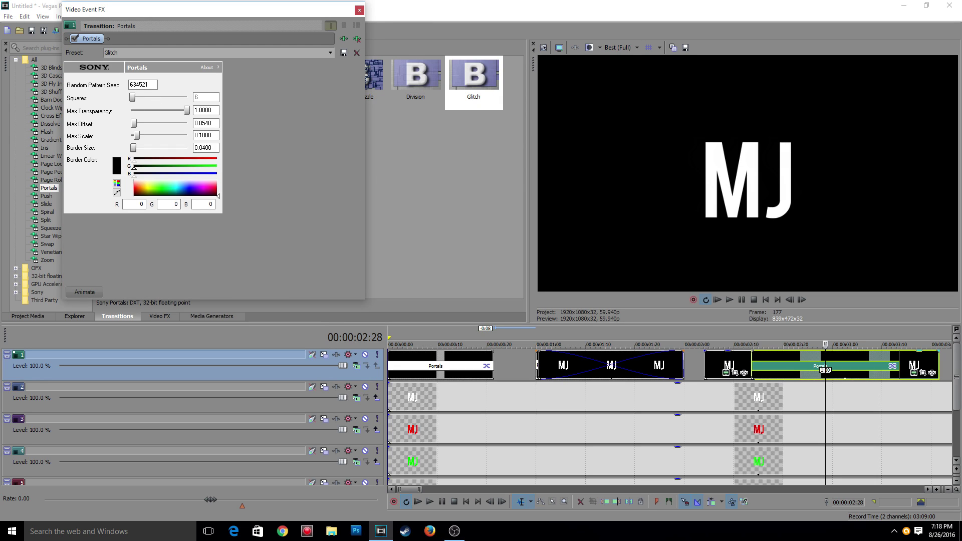
left_click(363, 6)
- Split the last MJ event on track 1 at 00:00:04:14 and apply the Portals Glitch preset at the cut
scroll(669, 417, "down", 1)
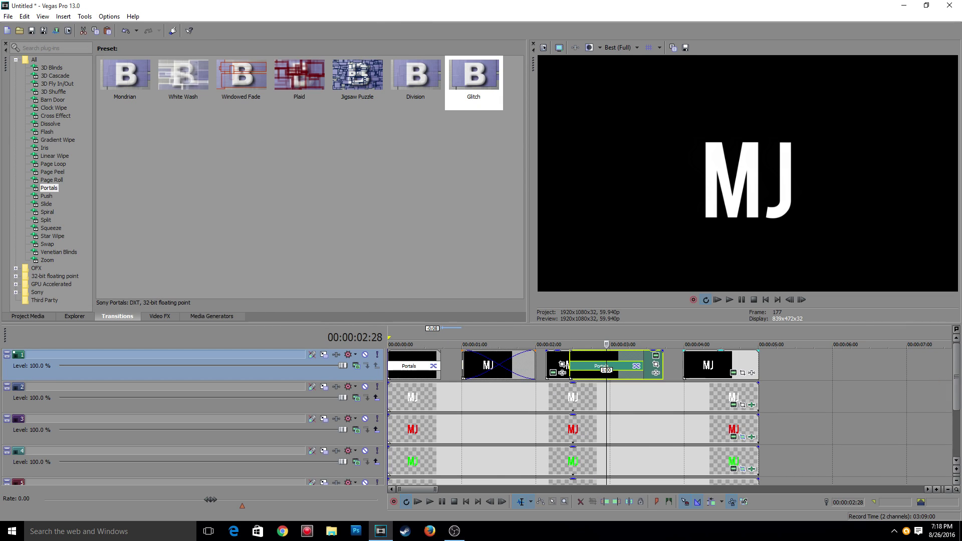
left_click(719, 344)
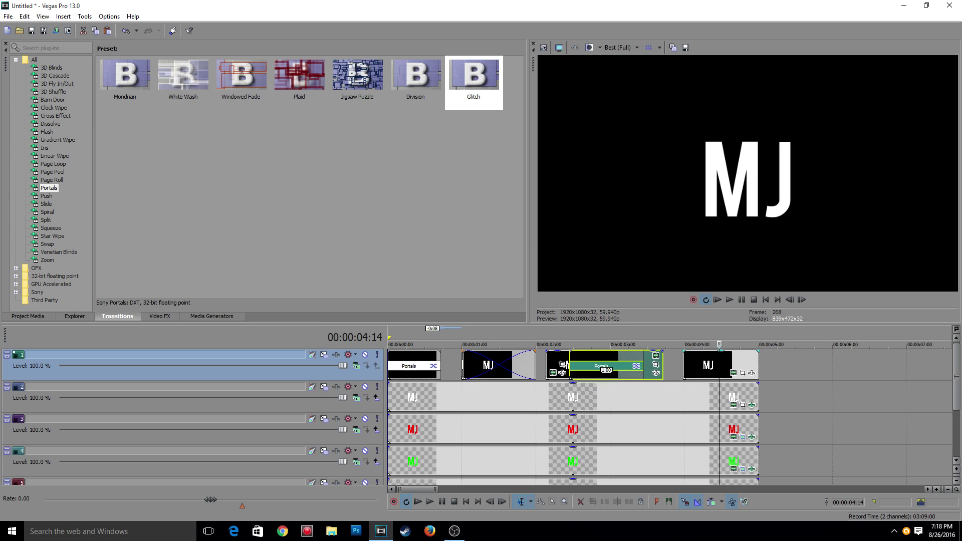
left_click(720, 364)
key("s")
left_click(473, 80)
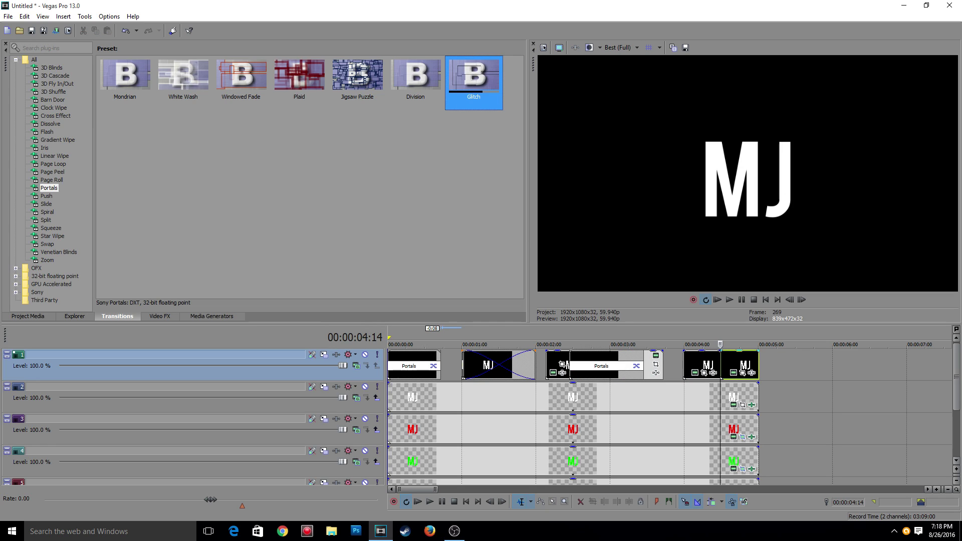
left_click_drag(474, 80, 720, 366)
left_click(359, 10)
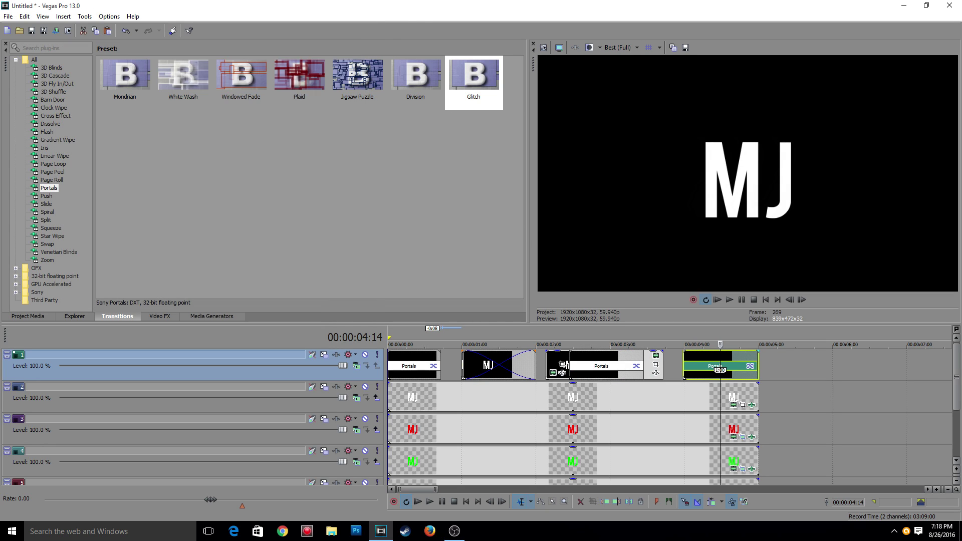
- Trim the end of the first part of the second track 1 event to shorten the crossfade to 0:15
key("Home")
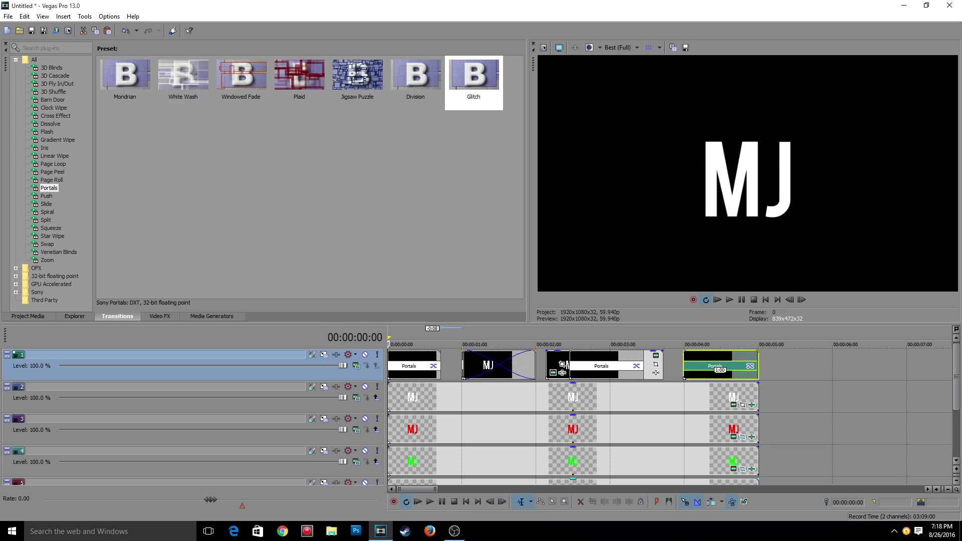
scroll(670, 416, "up", 3)
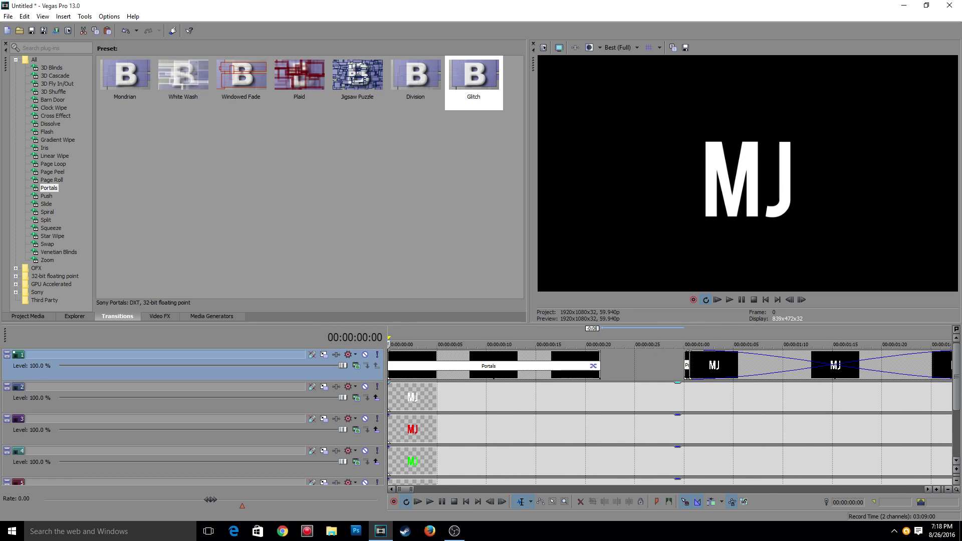
scroll(670, 416, "down", 1)
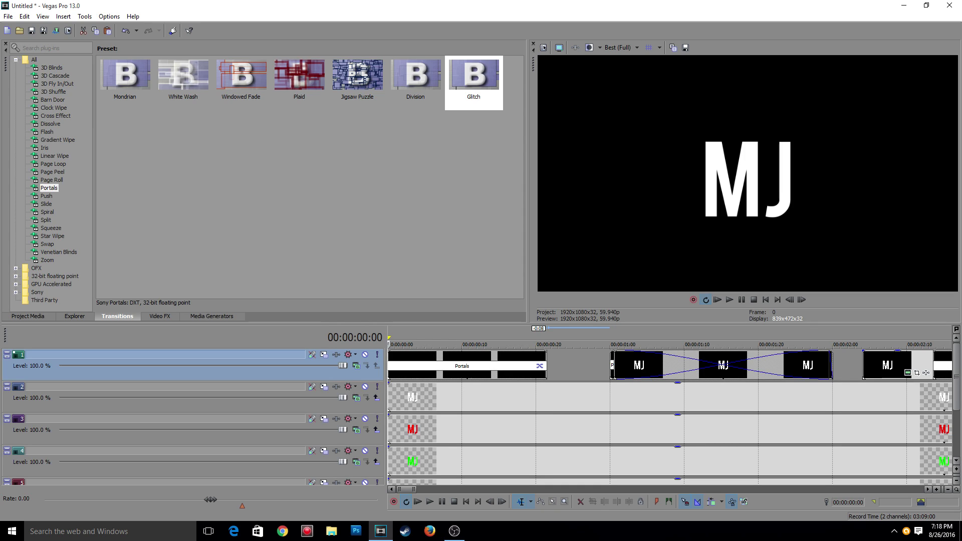
left_click_drag(832, 366, 728, 364)
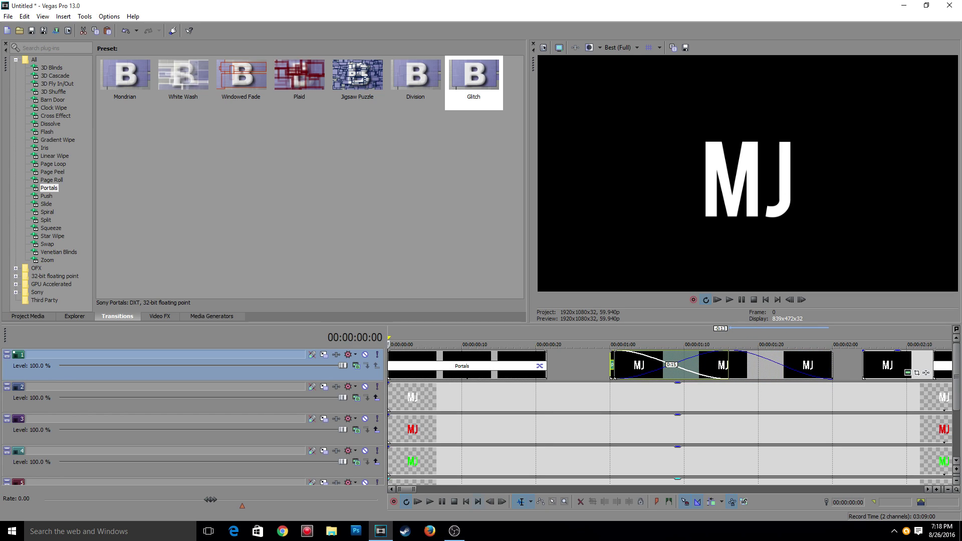
- Set the preview quality to Draft (Auto) and play the intro from the start to about 00:00:01:19 to check the transitions
left_click(620, 47)
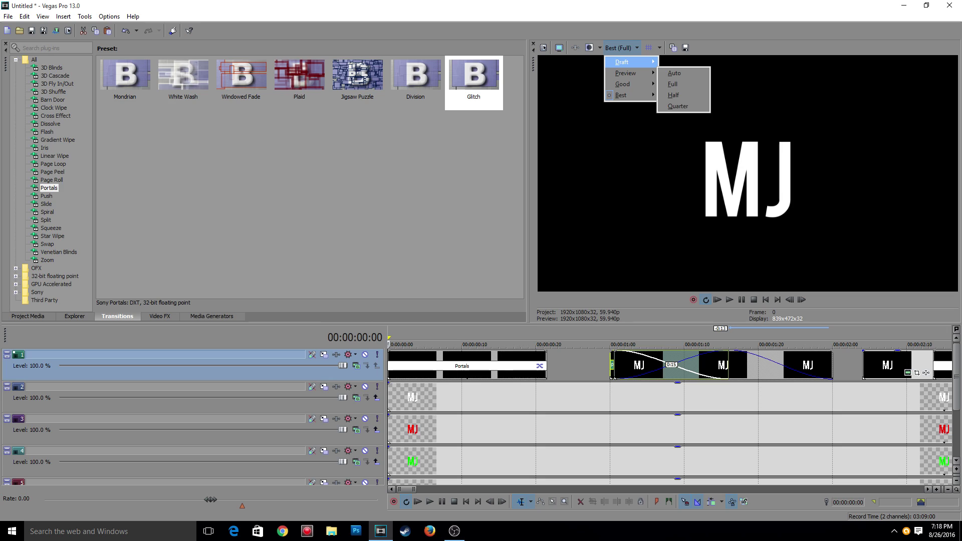
mouse_move(622, 62)
left_click(674, 63)
scroll(670, 416, "down", 2)
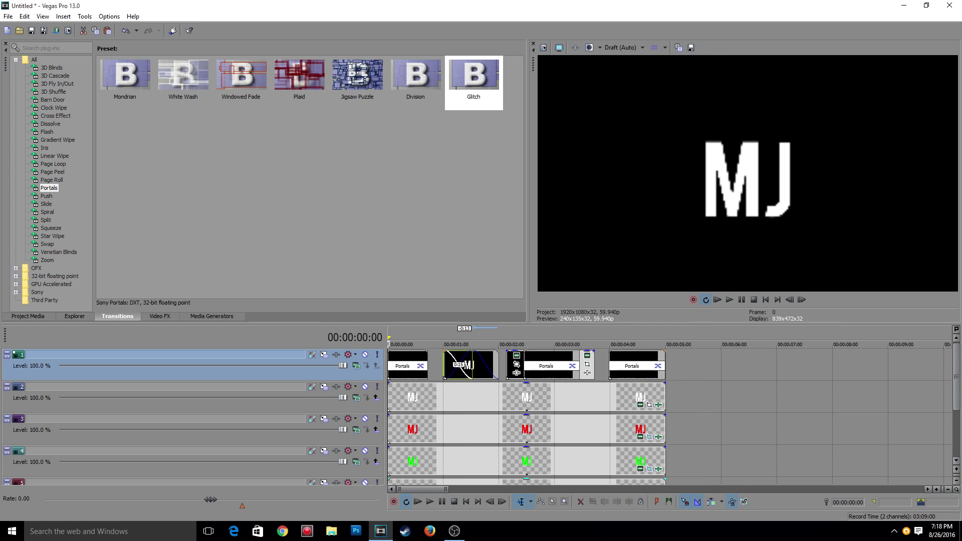
key("space")
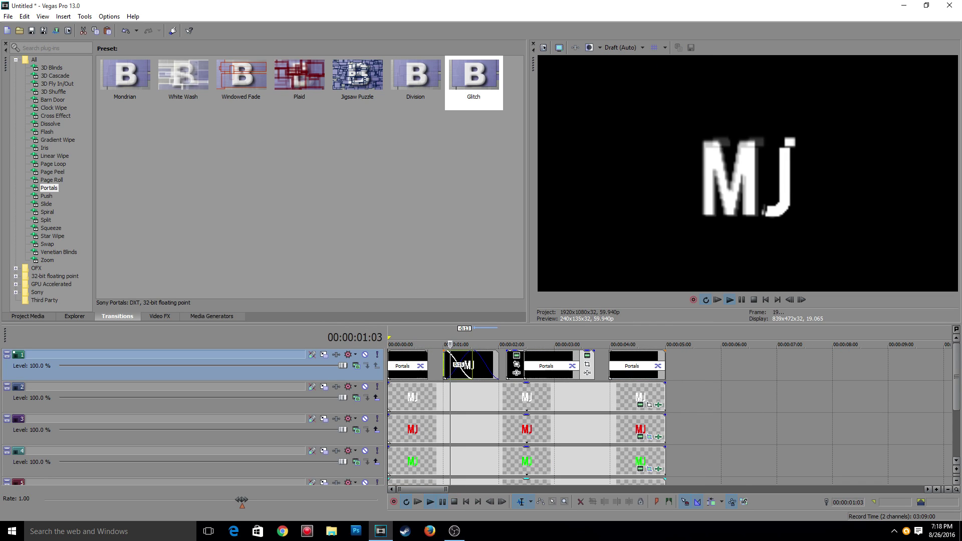
key("space")
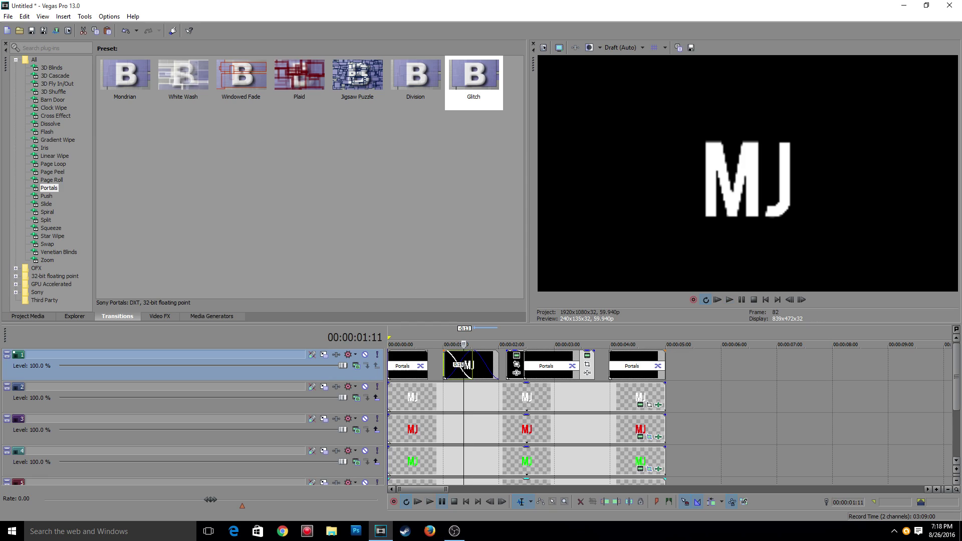
key("Return")
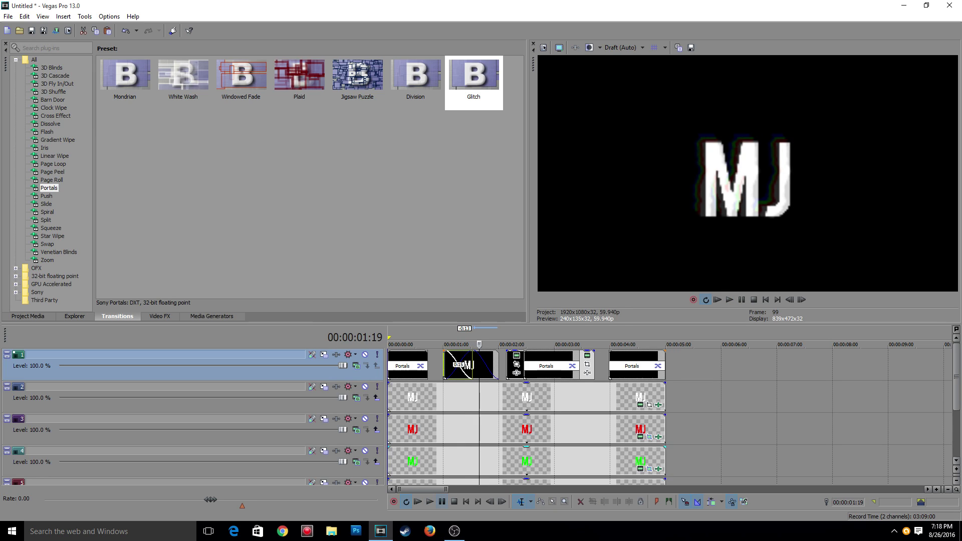
scroll(669, 416, "up", 3)
scroll(671, 416, "down", 1)
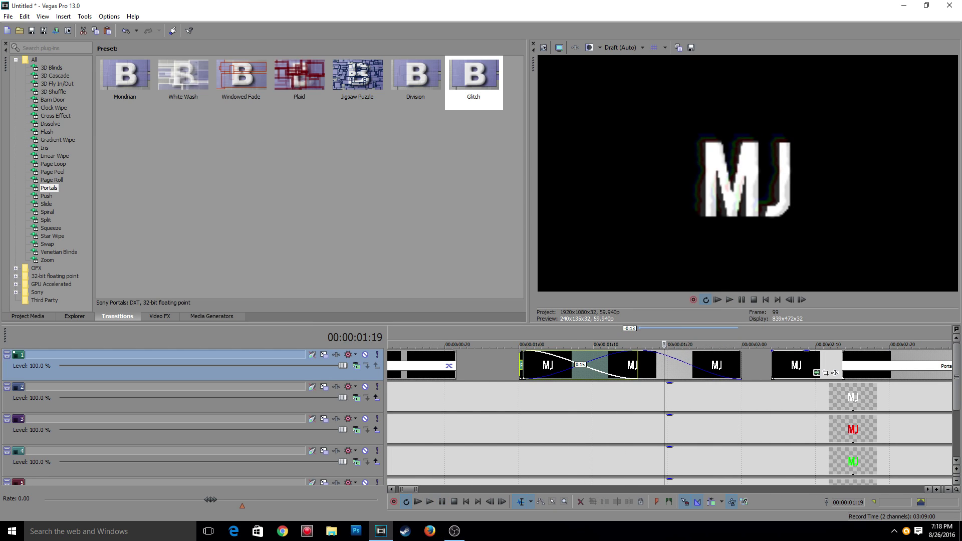
- Trim the end of the first part of track 1's second event to shorten the crossfade, and remove the fade-out from the second part
left_click_drag(638, 357, 548, 357)
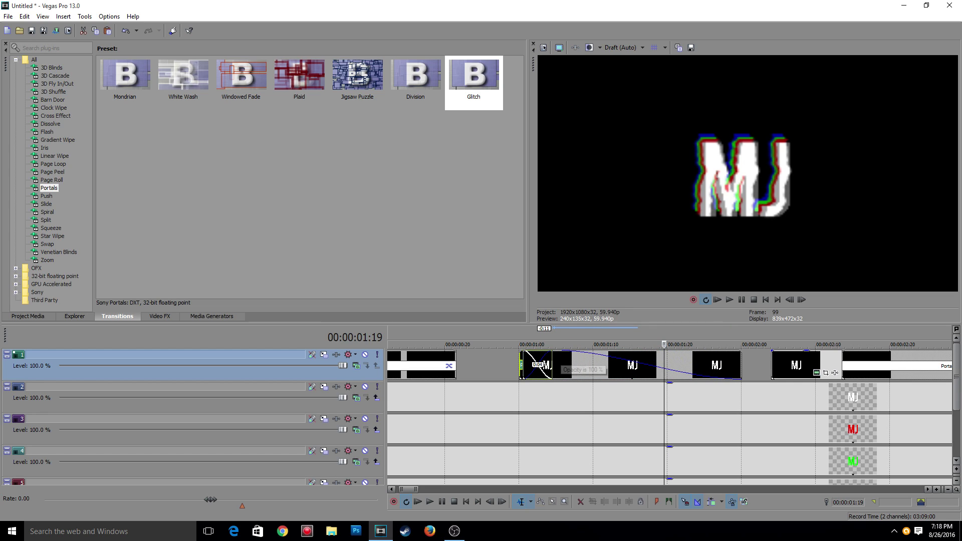
left_click(569, 356)
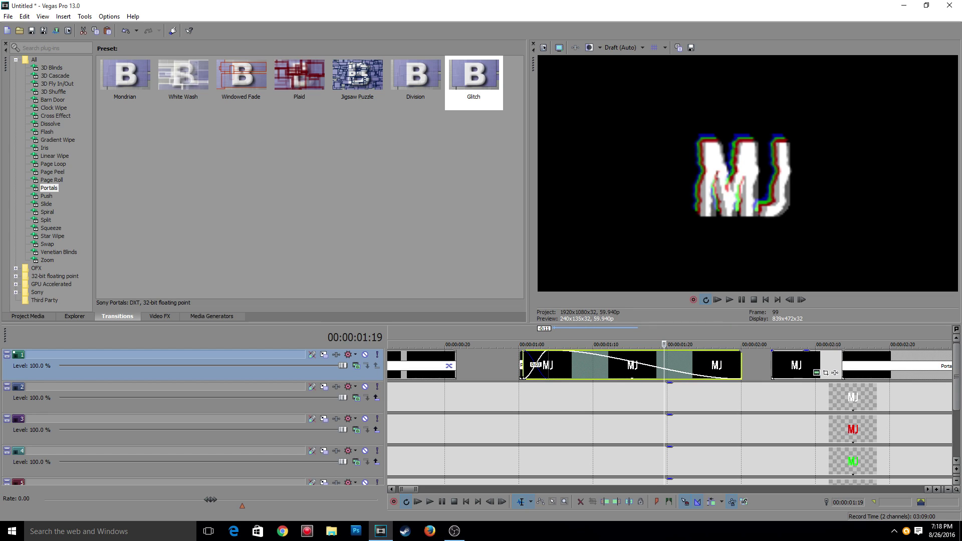
scroll(669, 416, "left", 2)
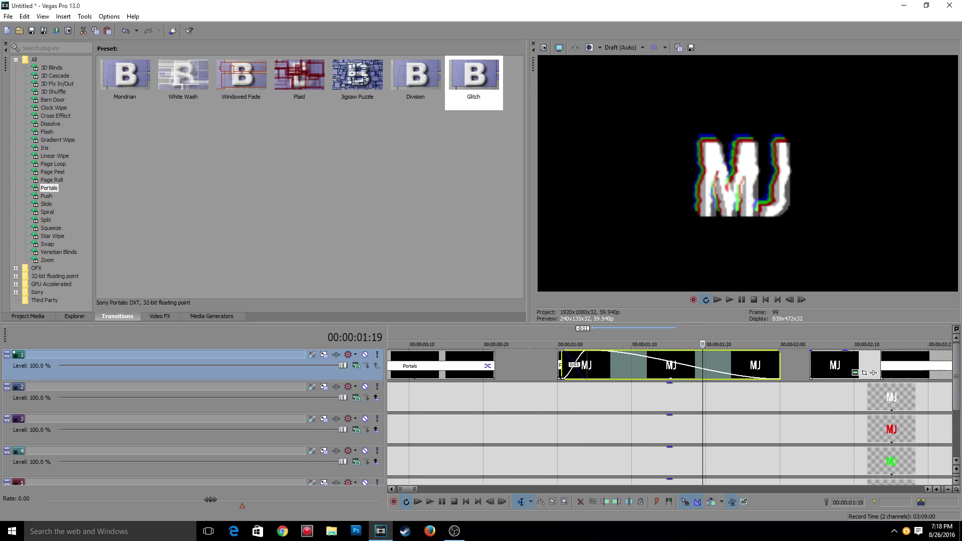
left_click(590, 354)
left_click_drag(588, 352, 771, 373)
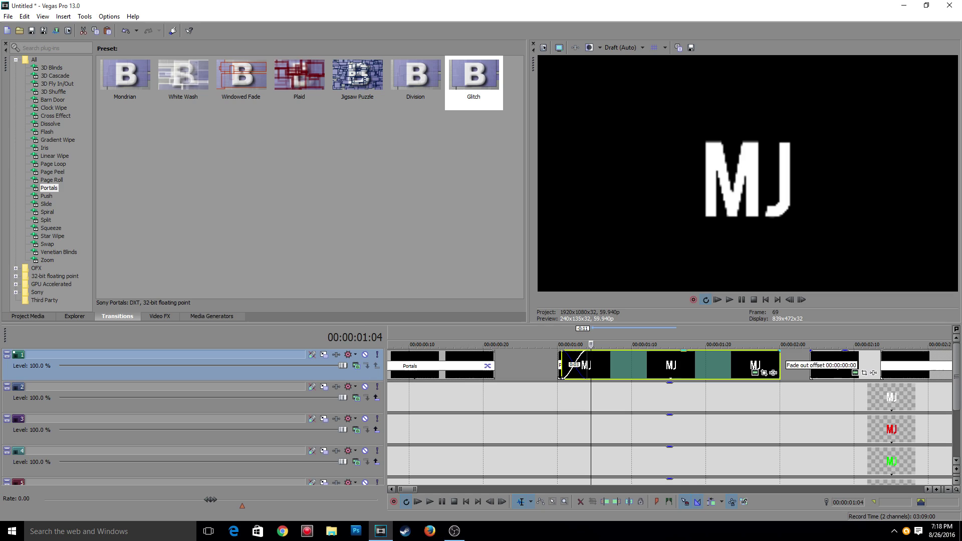
- Trim the first part of the second track 1 event down to a sliver and remove the fade-in from the part after it
left_click_drag(586, 366, 572, 366)
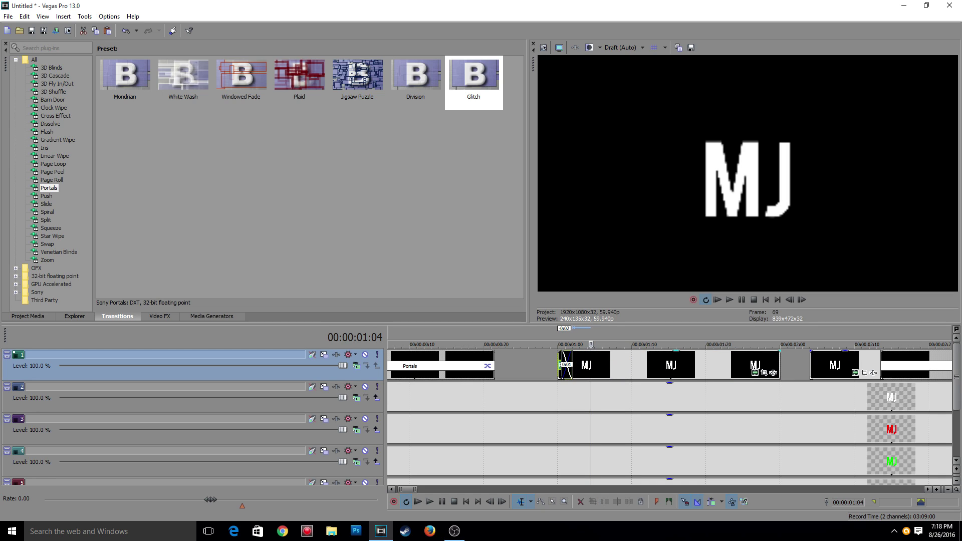
mouse_move(572, 365)
left_mouse_down()
mouse_move(561, 366)
mouse_move(630, 353)
mouse_move(543, 353)
left_mouse_up()
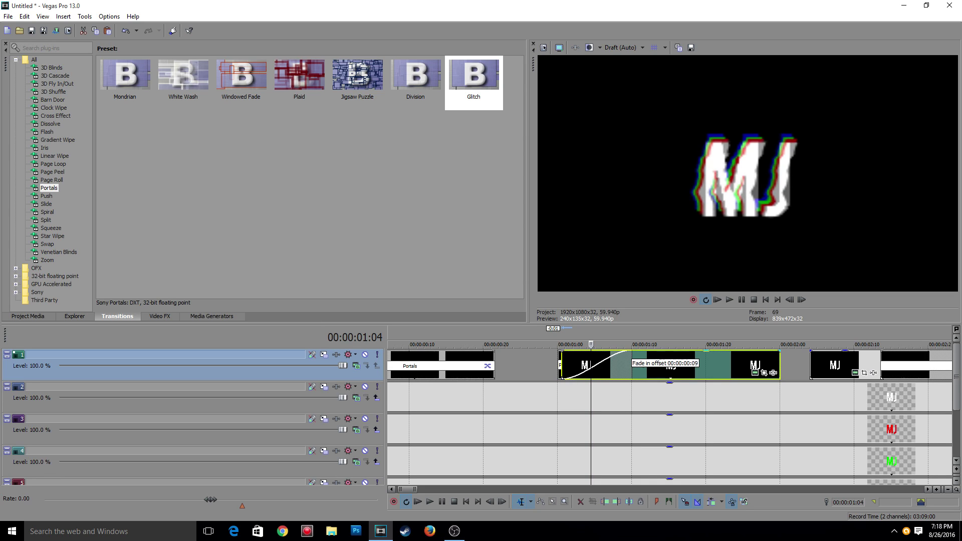
left_click(572, 366)
left_click(610, 366)
scroll(610, 366, "down", 3)
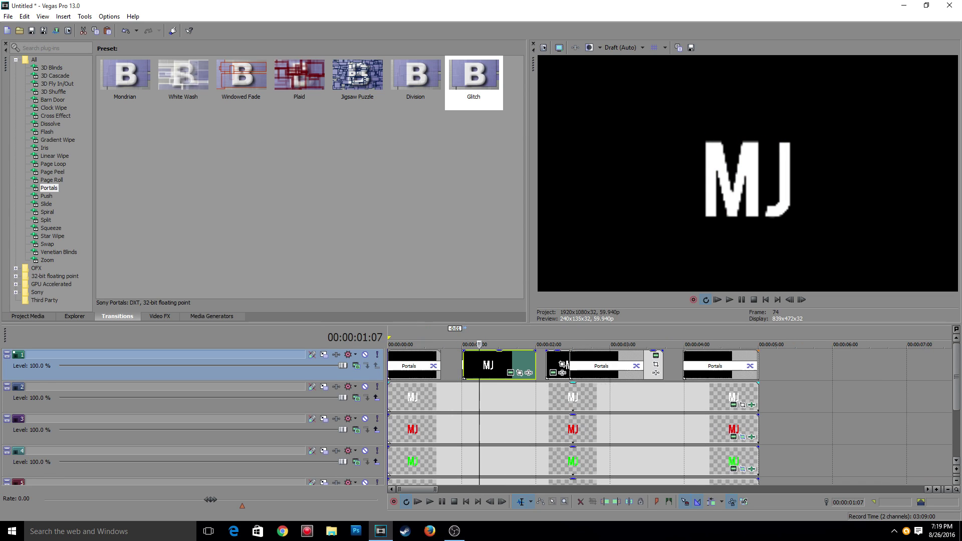
- Play the intro from about 00:00:01:07, and again from the start through to its end, to check the shortened transition
scroll(565, 396, "up", 3)
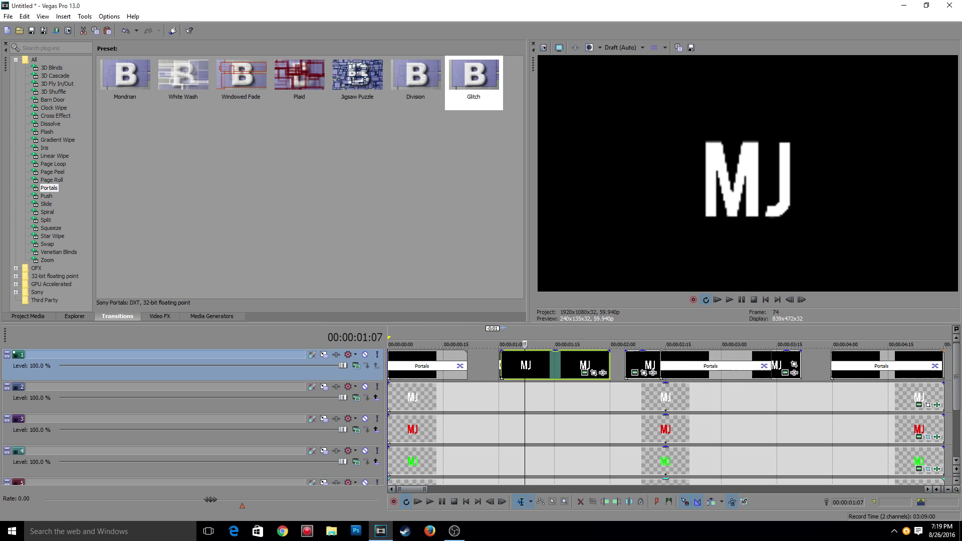
key("space")
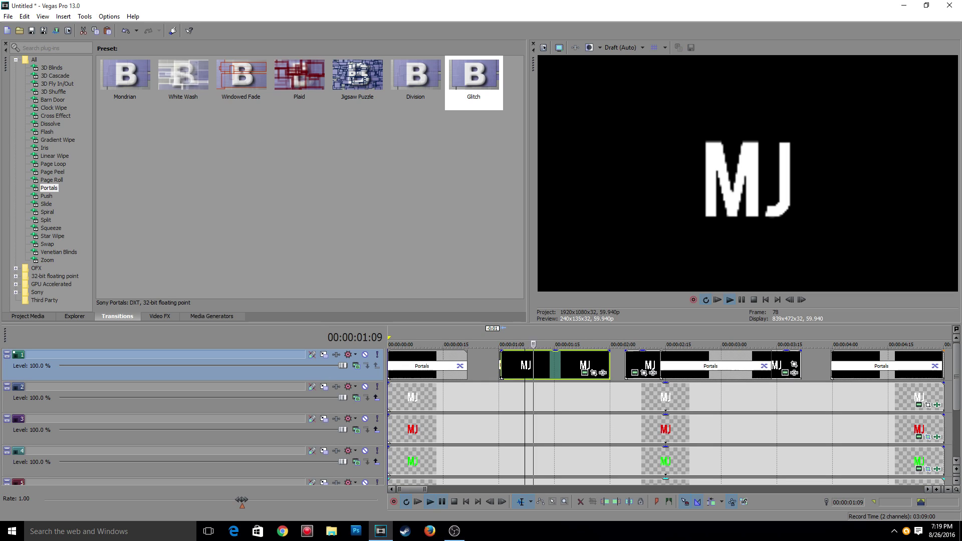
key("Return")
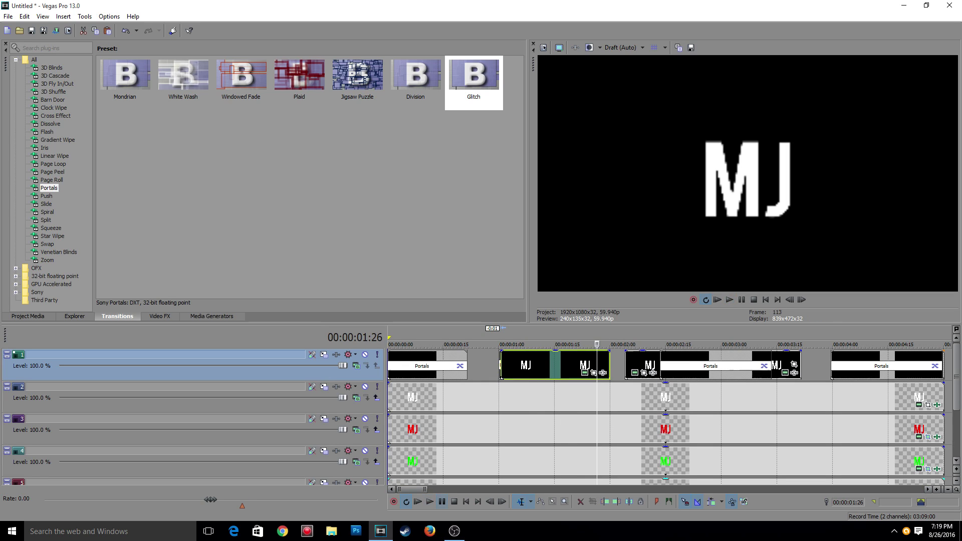
key("space")
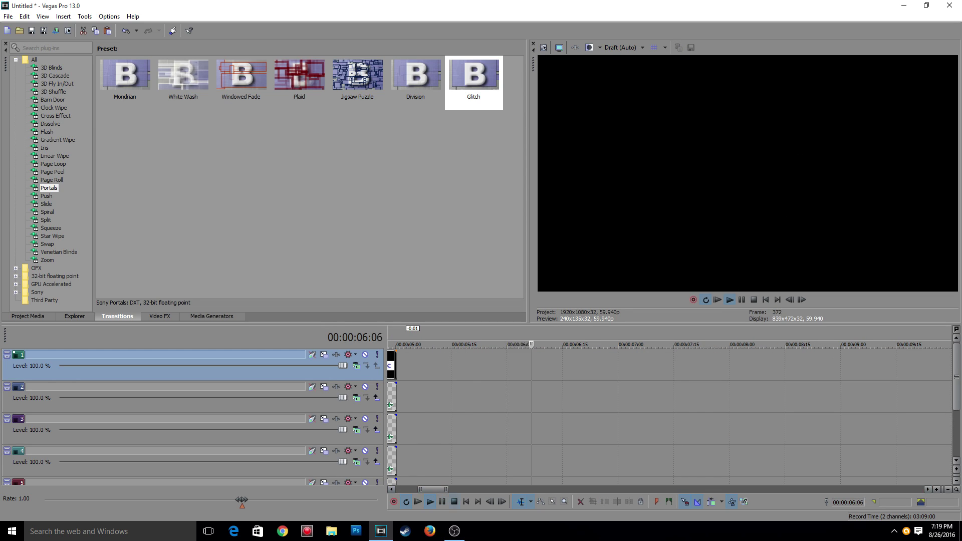
key("space")
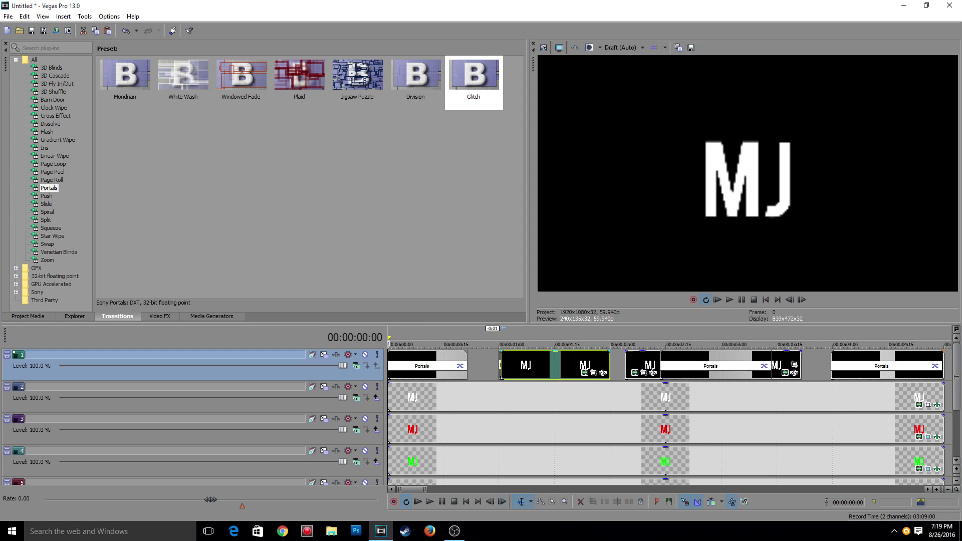
- Set the preview quality to Best (Full)
scroll(557, 366, "down", 4)
scroll(571, 460, "up", 3)
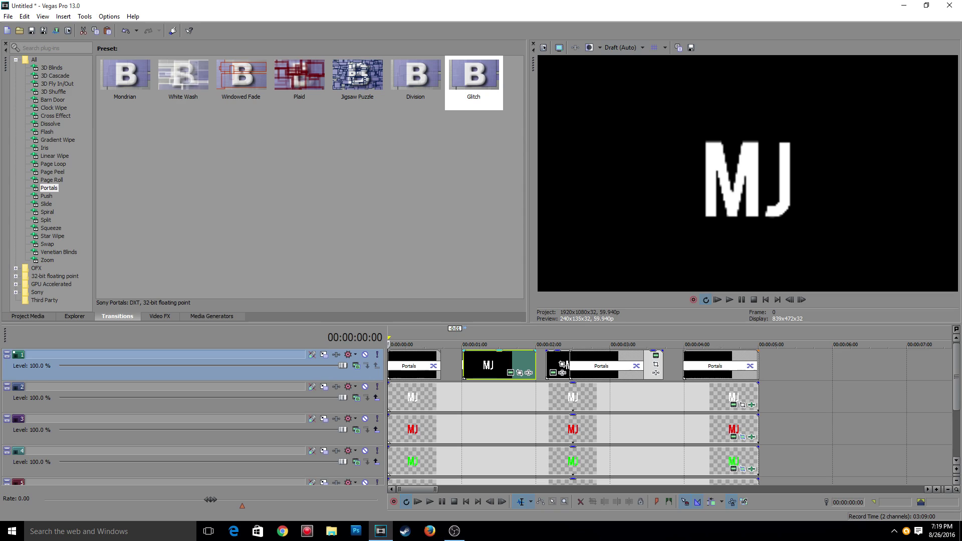
left_click(623, 48)
mouse_move(630, 95)
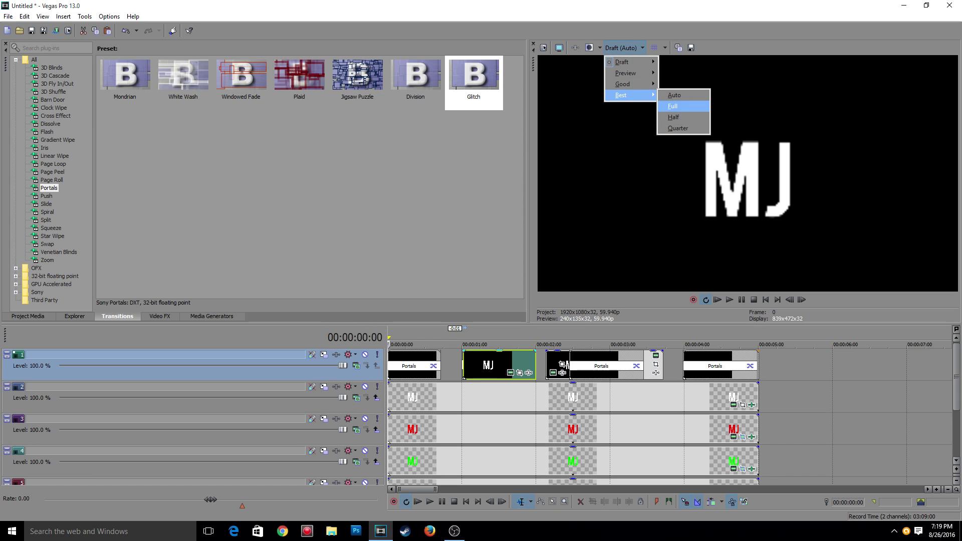
left_click(672, 106)
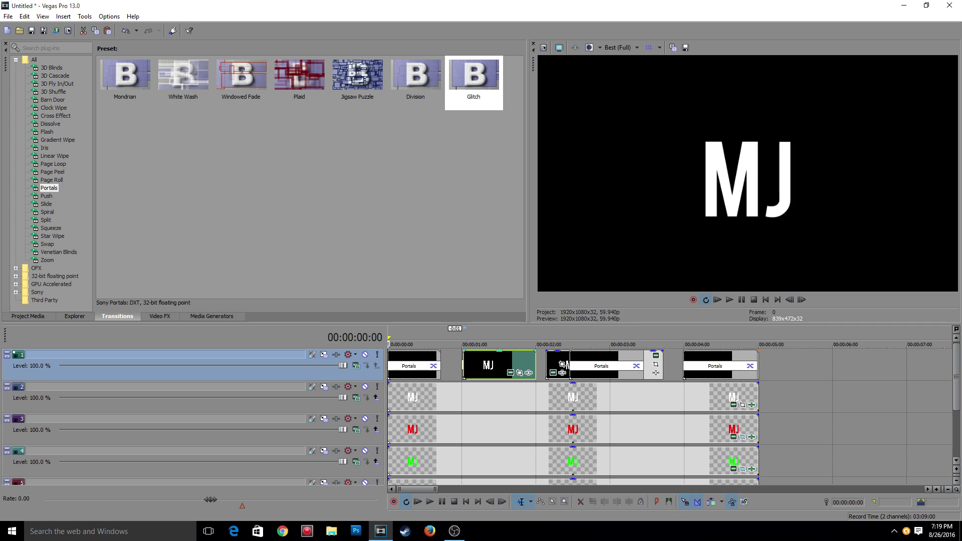
scroll(669, 416, "up", 1)
key("Up")
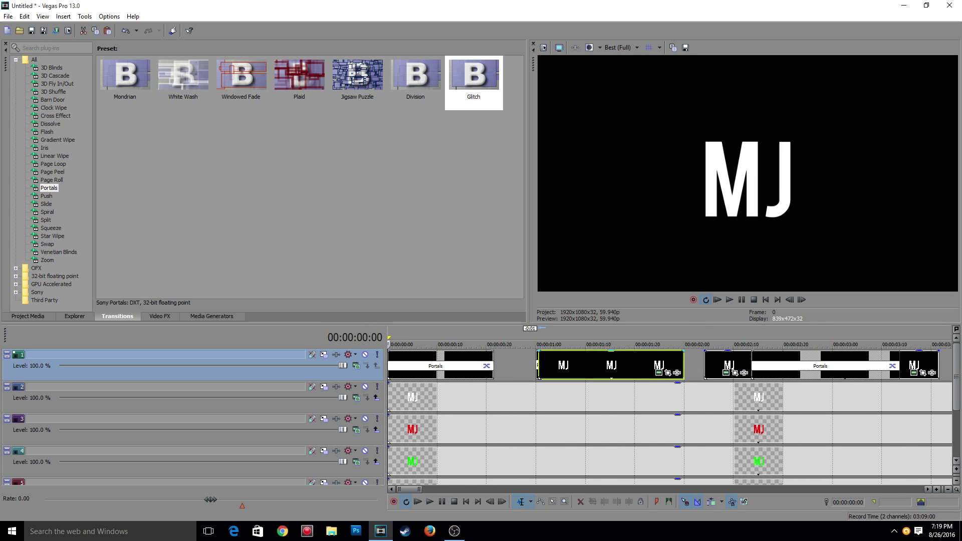
- Render the project as an MP4 file named diuhsfapuadfgib
left_click(8, 17)
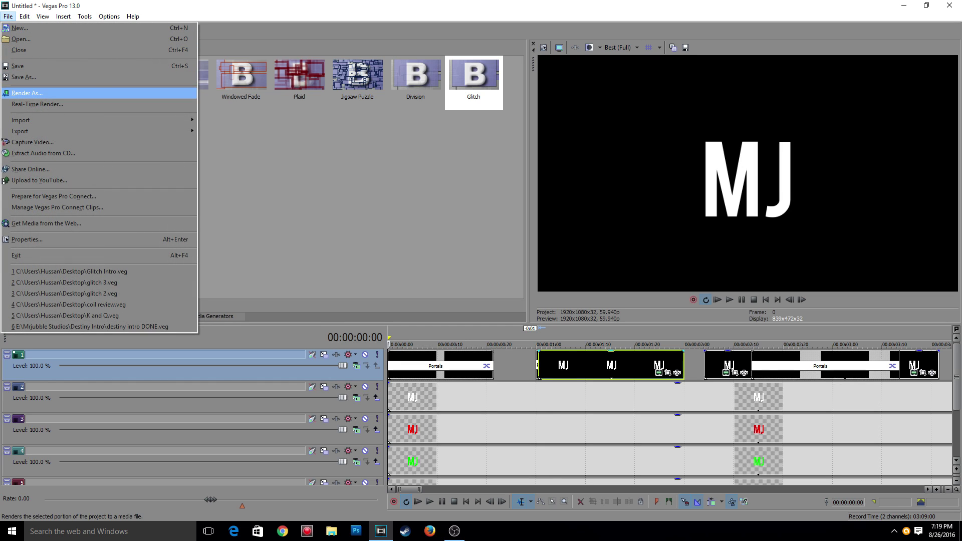
left_click(28, 93)
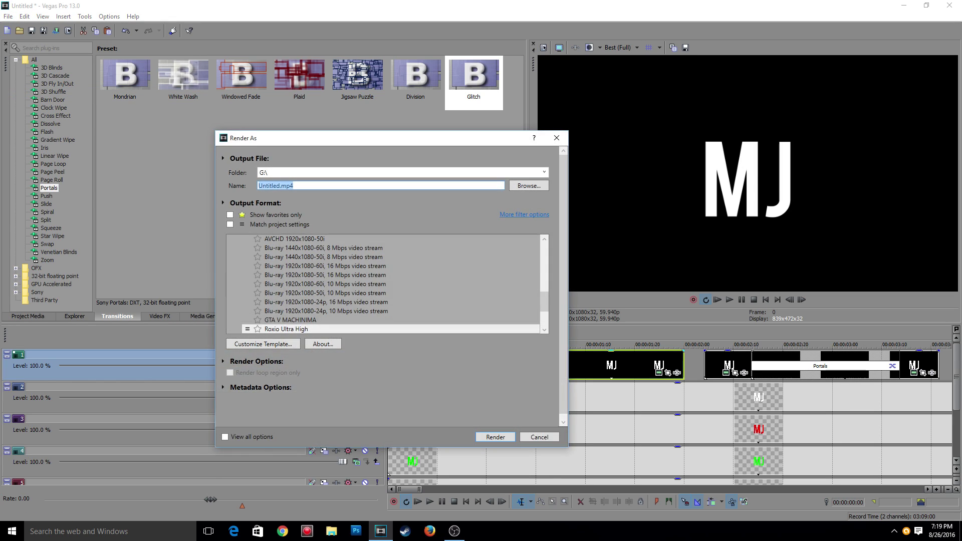
type("diuhsfapuadfgib")
key("Return")
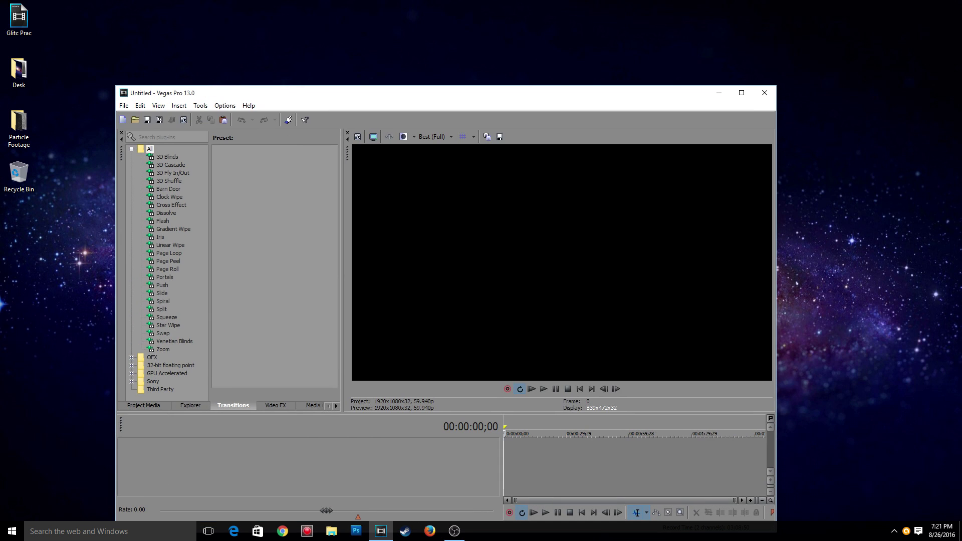
- Place the rendered diuhsfapuadfgib clip from the desktop at the start of the new project's empty timeline, and maximize the window
left_click_drag(451, 93, 353, 306)
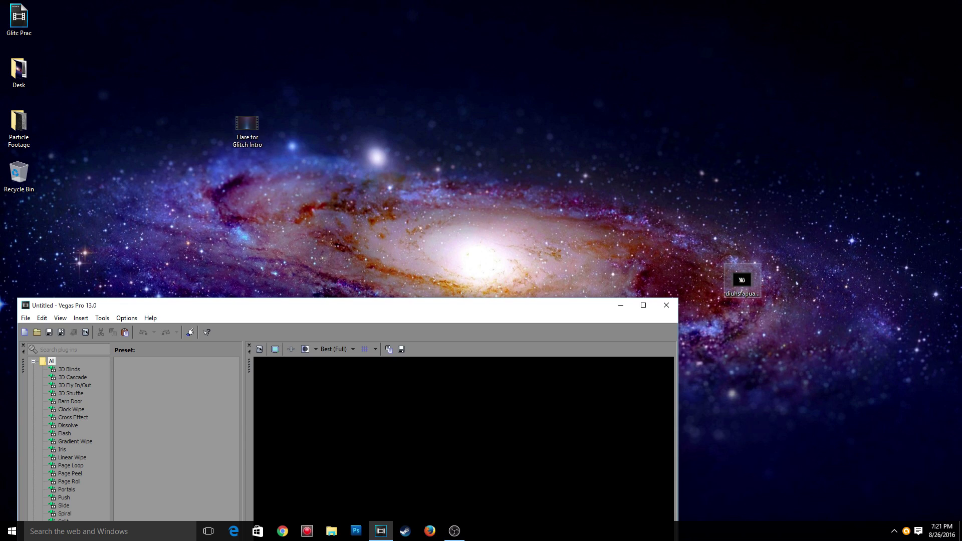
left_click_drag(742, 280, 780, 126)
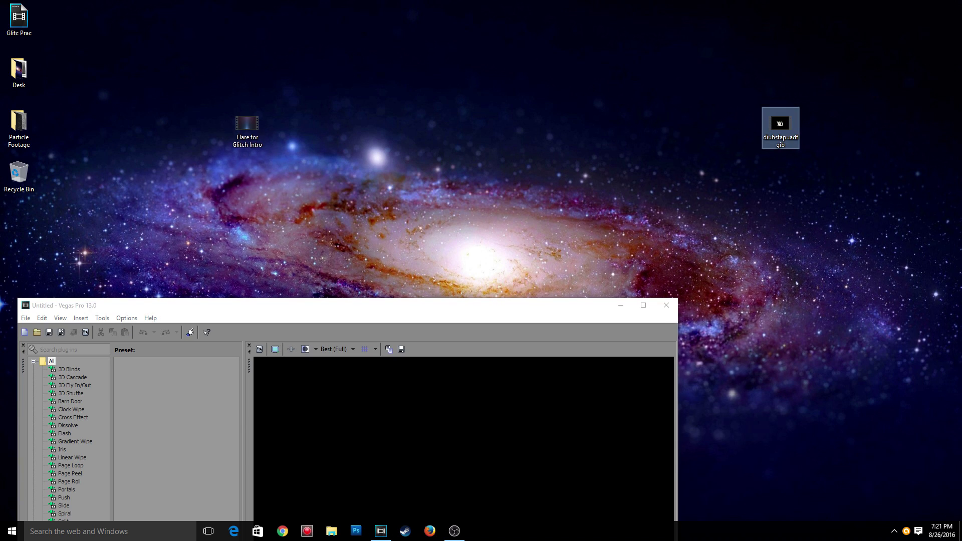
left_click(353, 306)
left_click_drag(352, 306, 358, 36)
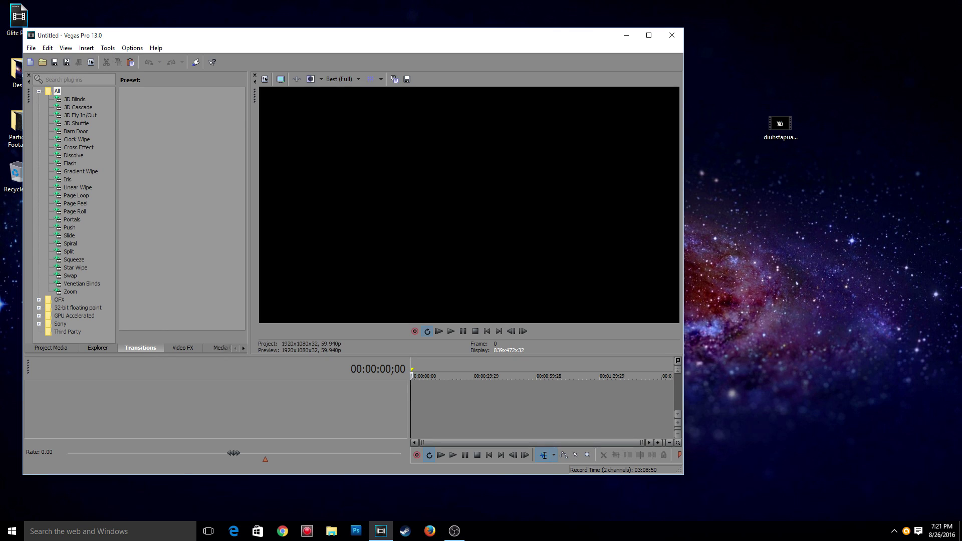
left_click(780, 126)
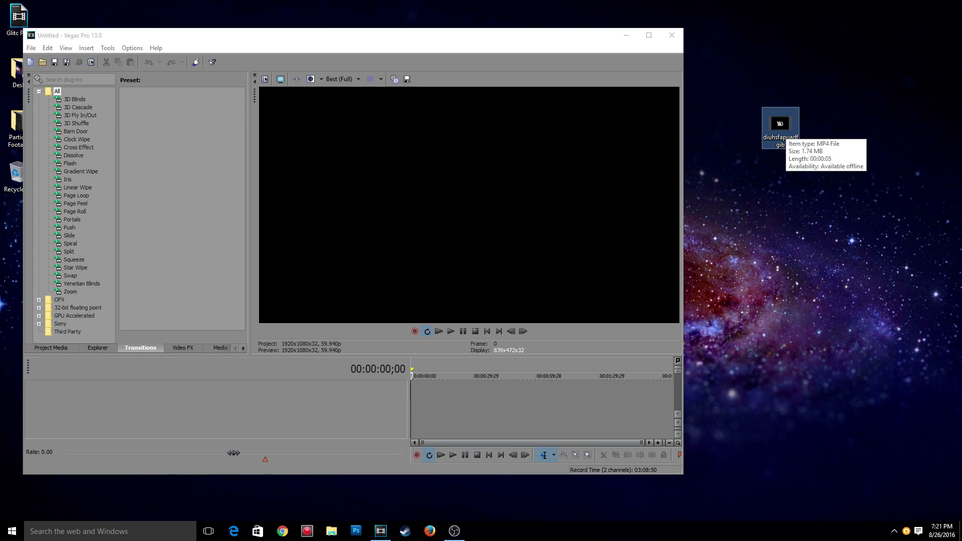
left_click_drag(780, 126, 490, 395)
left_click_drag(414, 397, 412, 399)
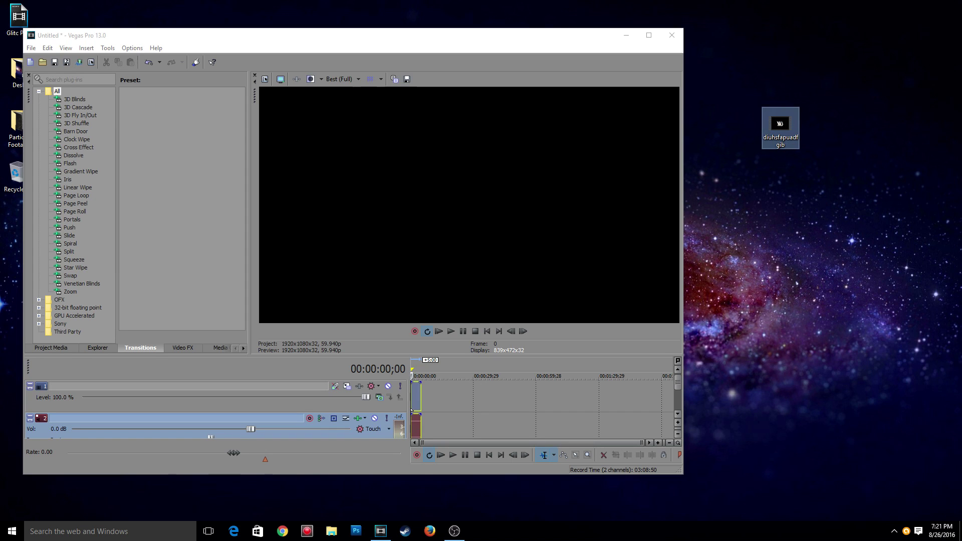
left_click_drag(403, 38, 469, 2)
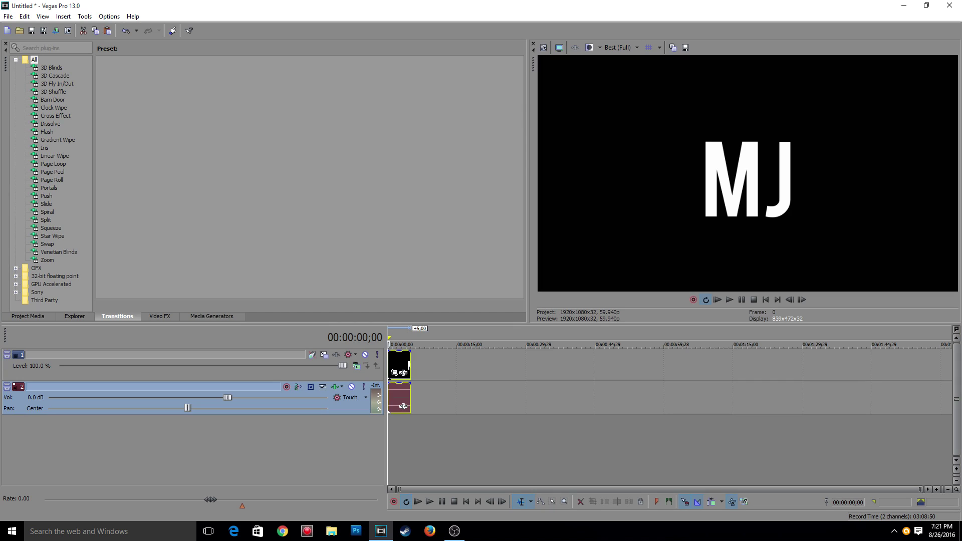
- Turn off Maintain aspect ratio in the properties of the rendered MJ video event
right_click(403, 365)
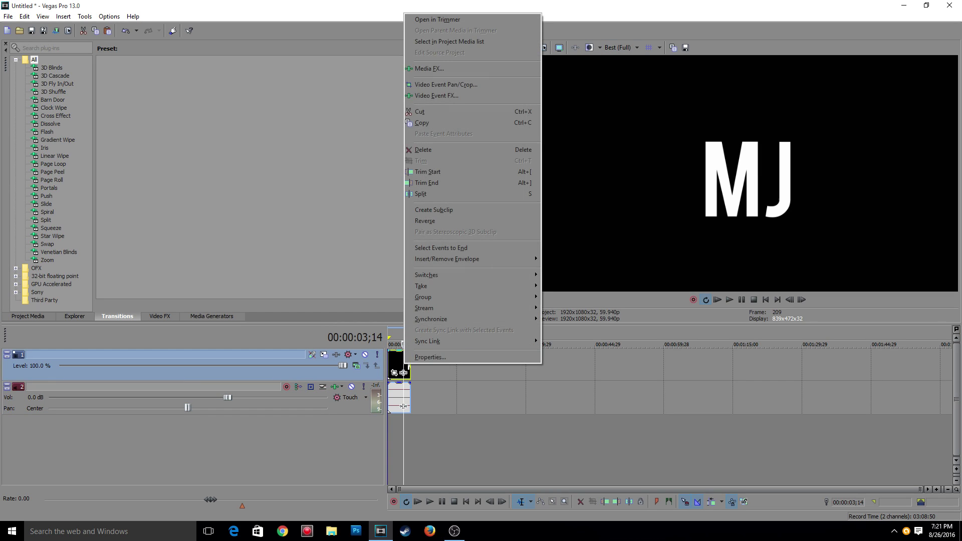
left_click(425, 358)
left_click(404, 163)
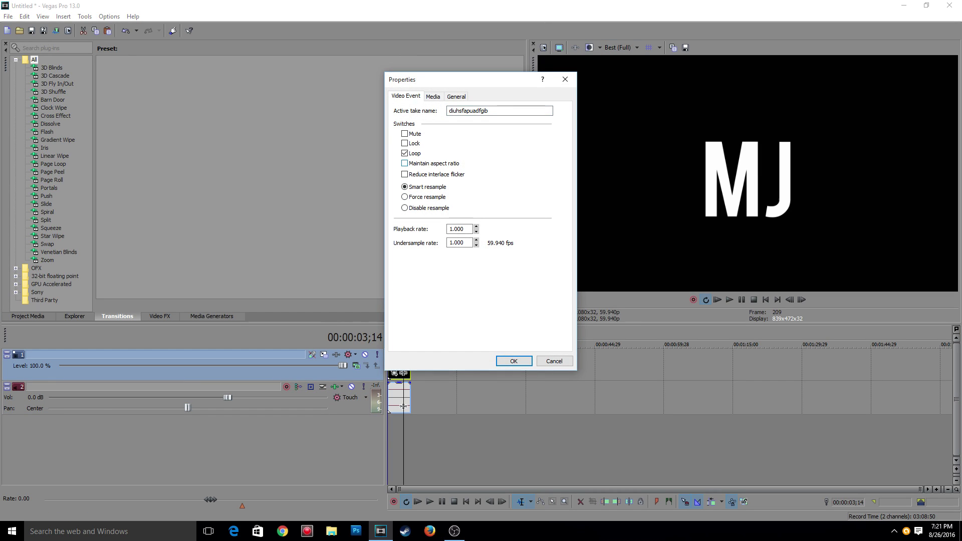
left_click(514, 361)
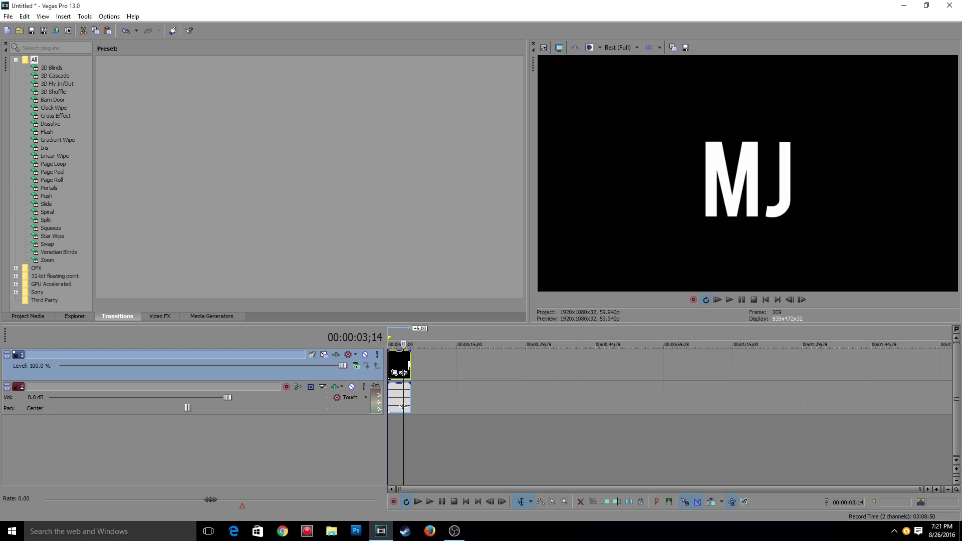
- Place the Flare for Glitch Intro clip from the desktop on the MJ event's track, after that event with a gap
scroll(450, 405, "up", 5)
left_click(927, 5)
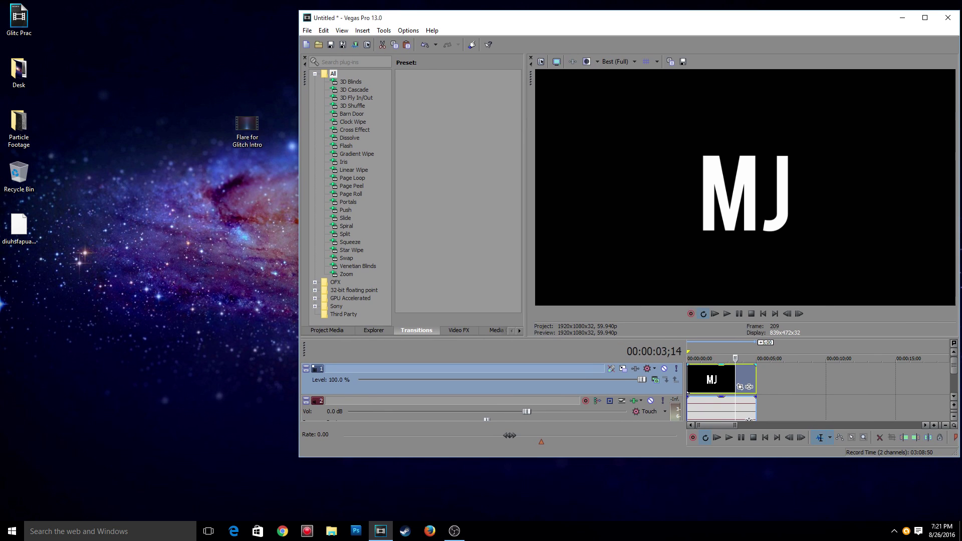
left_click_drag(247, 128, 797, 379)
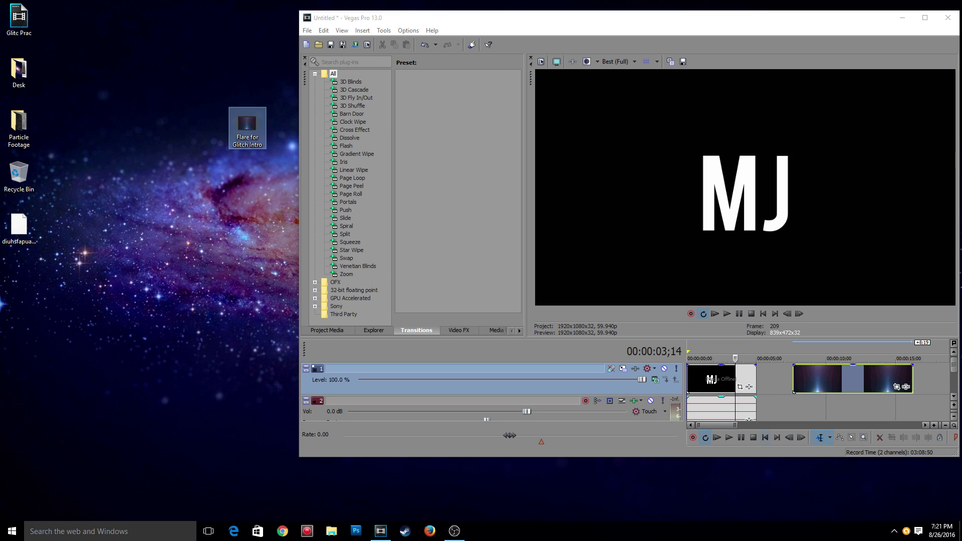
key("Delete")
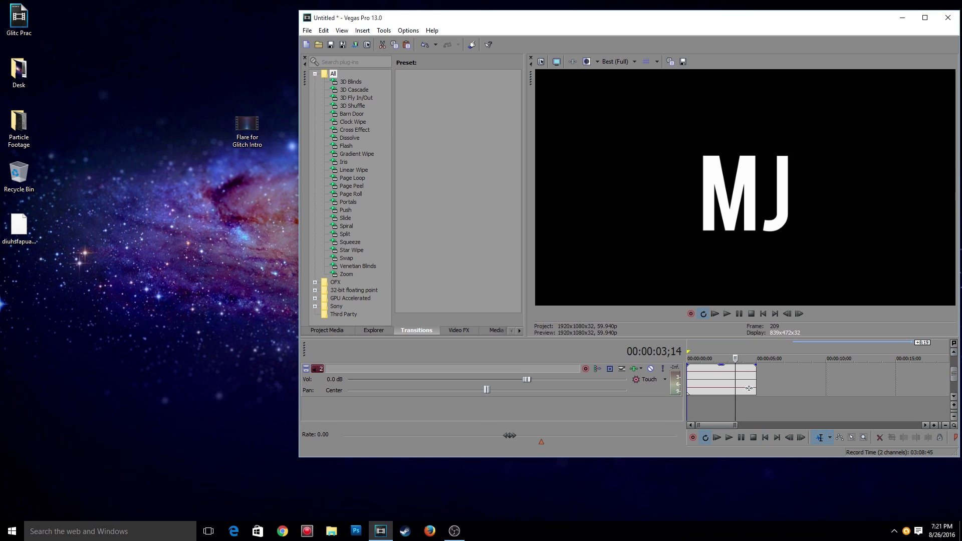
- Place Particles_11 from the Particle Footage folder on a new track above the flare clip, close the folder and maximize the project window
double_click(18, 126)
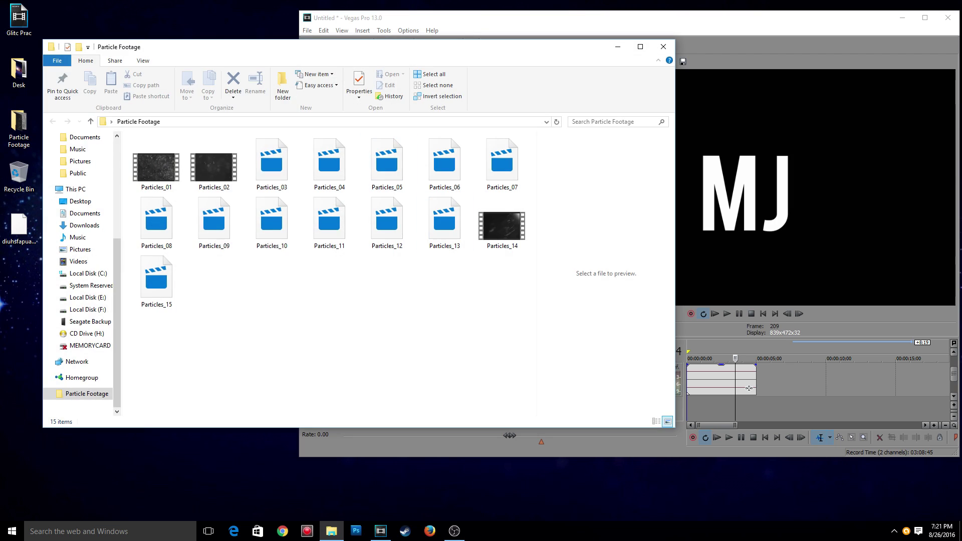
left_click_drag(301, 47, 196, 90)
left_click(205, 271)
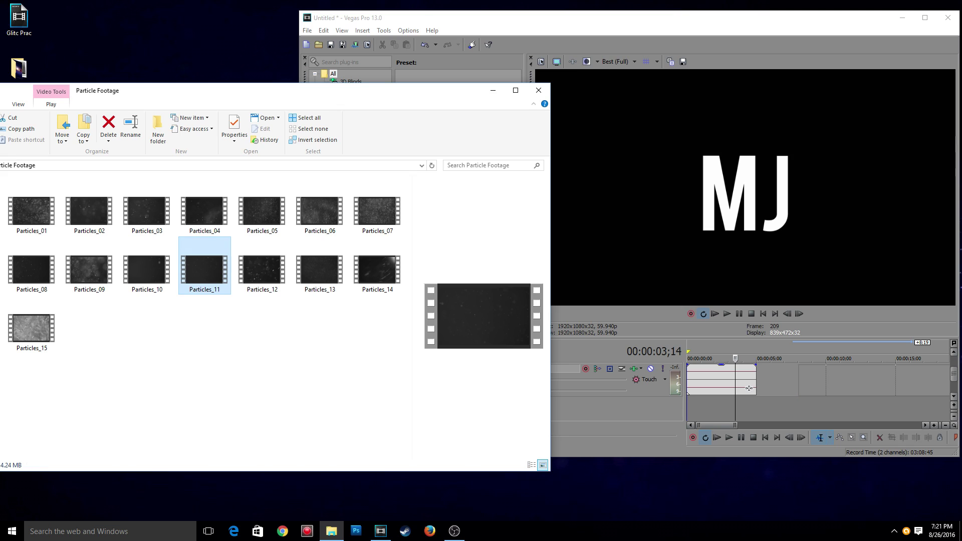
left_click(538, 90)
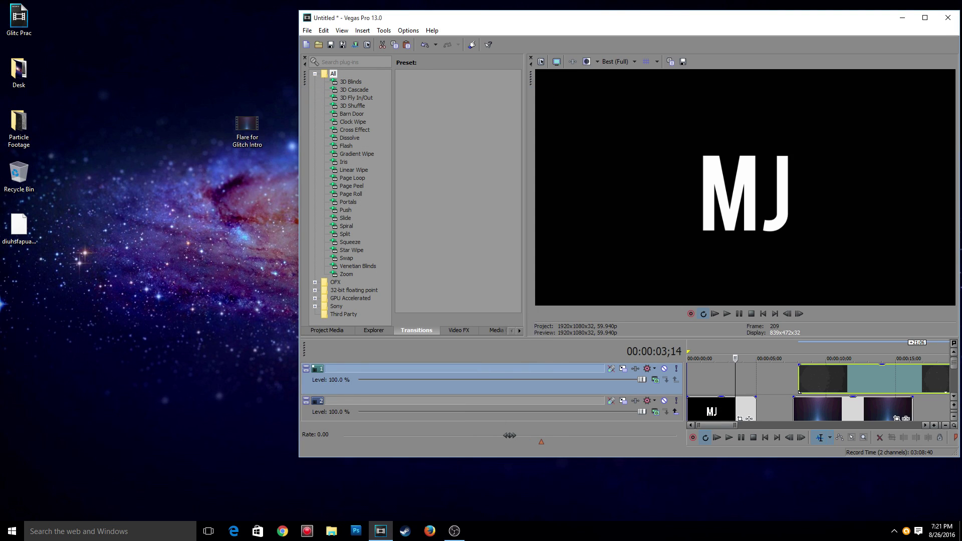
left_click_drag(541, 14, 337, 0)
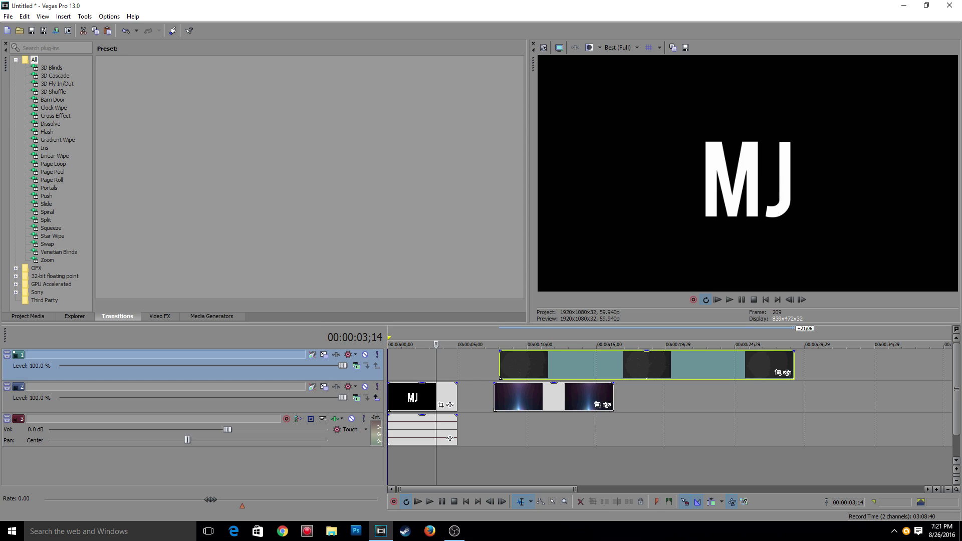
- Apply the TV Simulator effect with the TV Look preset to the MJ event
left_click(159, 317)
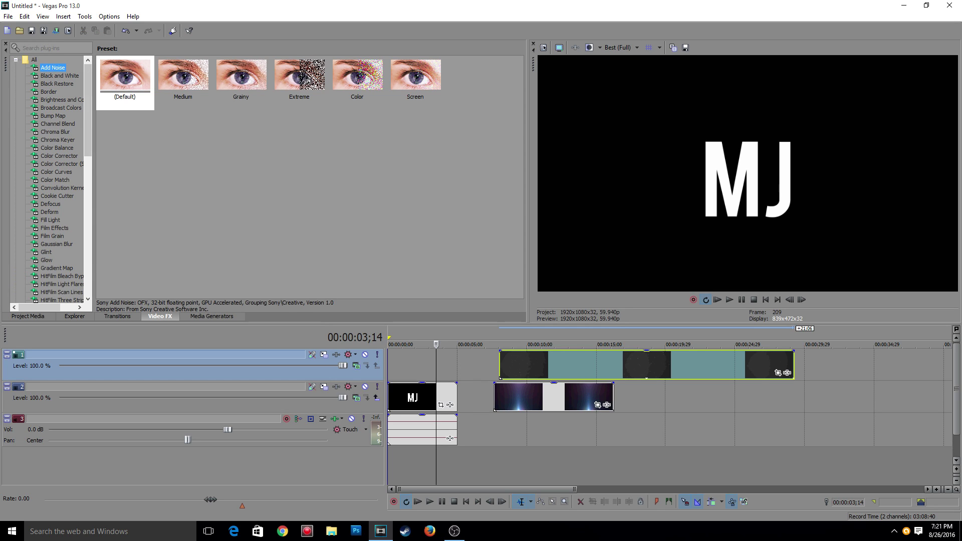
scroll(50, 176, "down", 15)
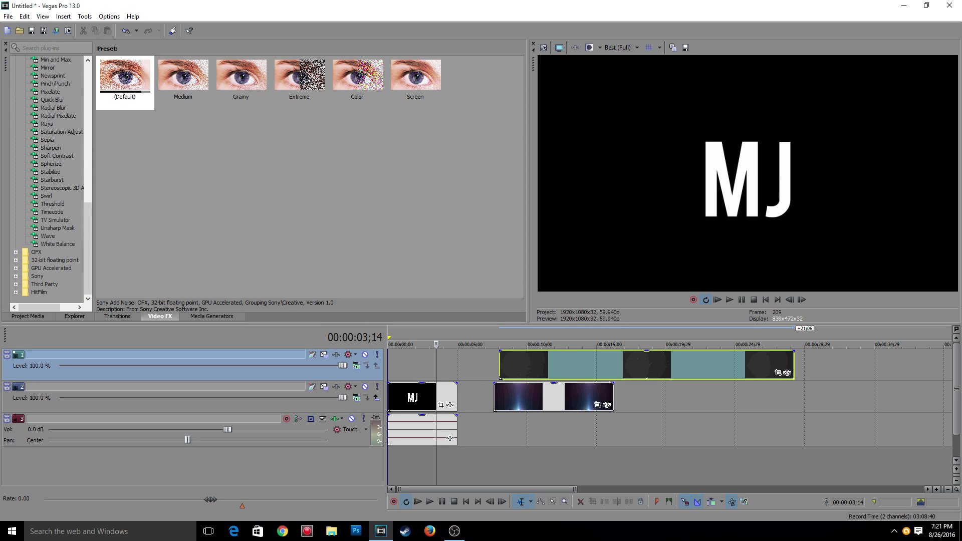
left_click(55, 220)
left_click_drag(125, 76, 419, 397)
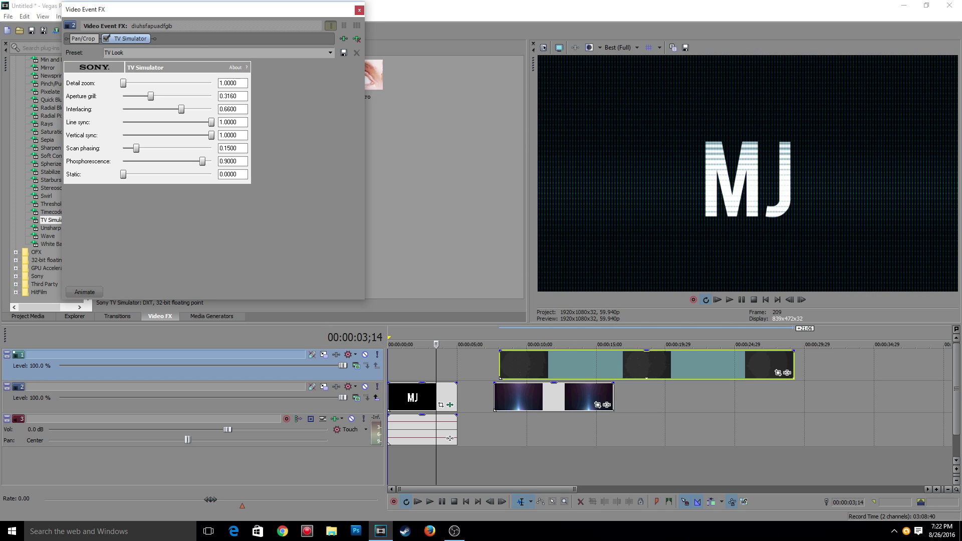
- Set TV Simulator's phosphorescence to 1.0000, interlacing and aperture grill to 0.0000, and scan phasing to its minimum, and close the effect settings
left_click_drag(202, 161, 212, 162)
left_click_drag(136, 148, 211, 148)
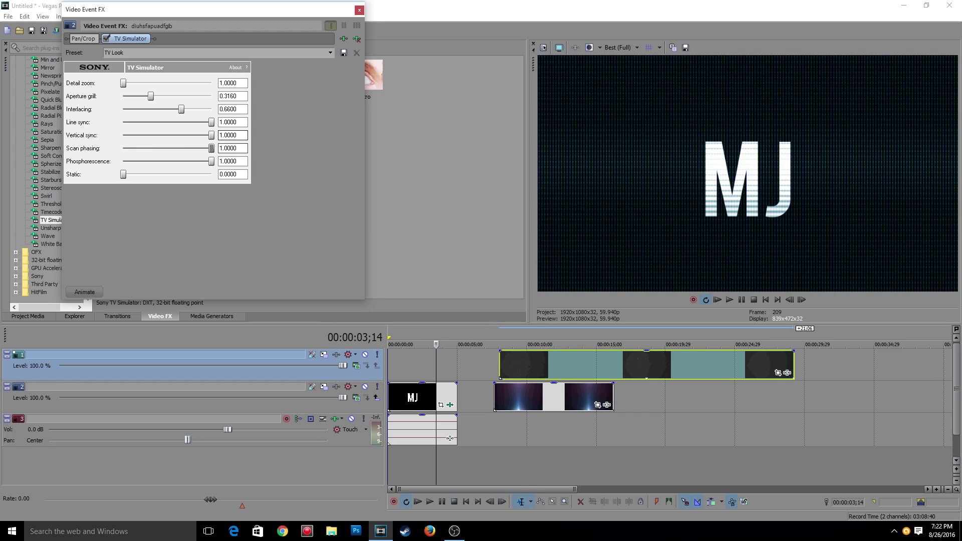
left_click_drag(181, 109, 123, 109)
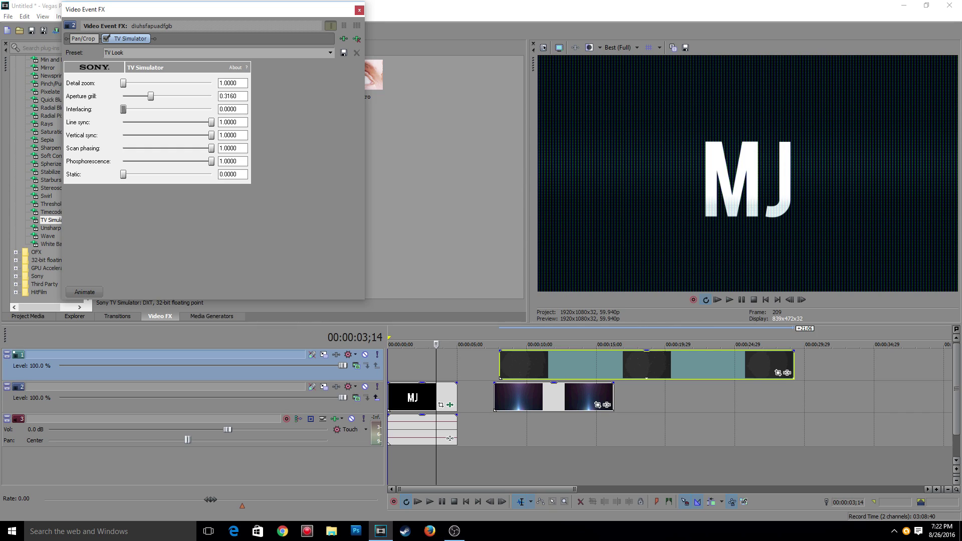
left_click_drag(150, 96, 123, 95)
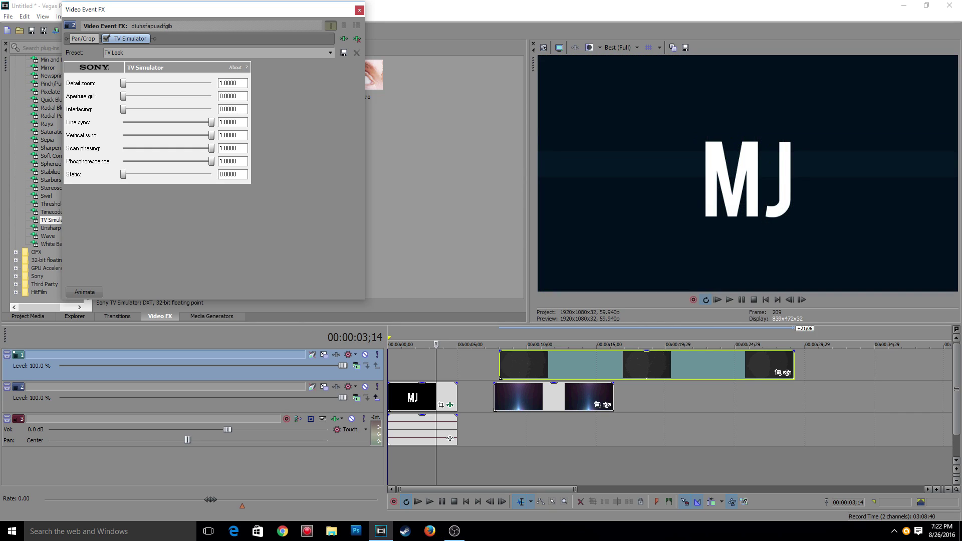
mouse_move(122, 110)
left_mouse_down()
mouse_move(211, 109)
mouse_move(123, 110)
left_mouse_up()
left_click_drag(211, 148, 123, 148)
double_click(230, 135)
left_click(359, 10)
- Play back the MJ event from the start to check the tinted glitch title, and return to the beginning
left_click(466, 501)
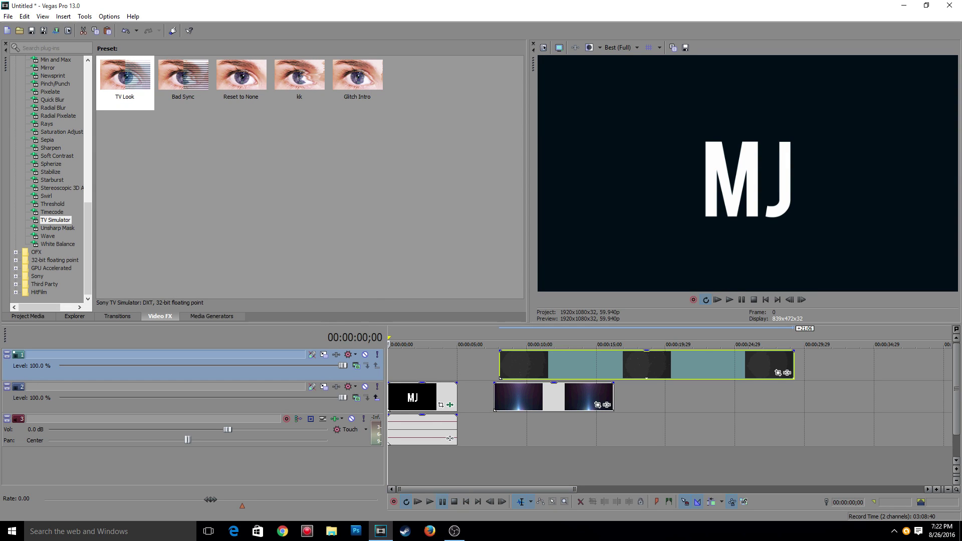
key("space")
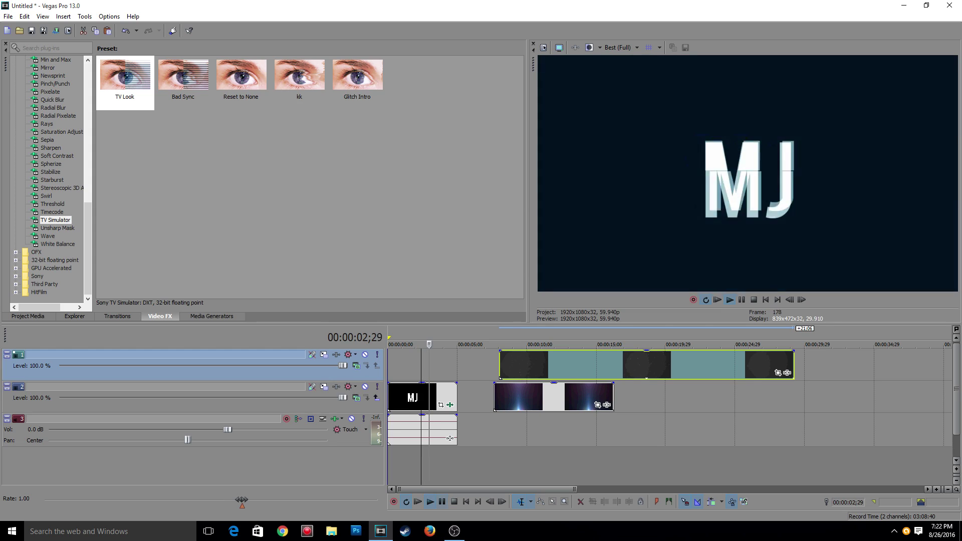
key("Return")
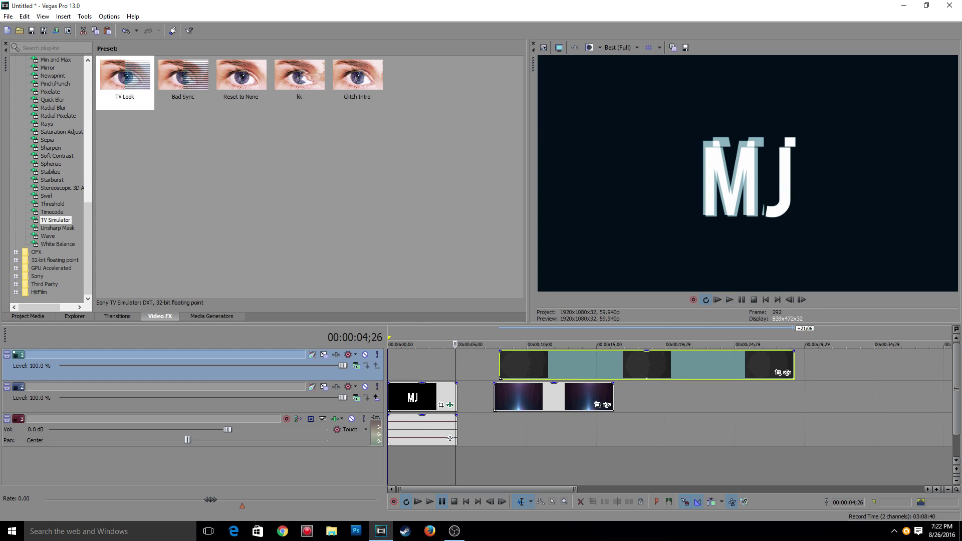
left_click_drag(454, 344, 442, 345)
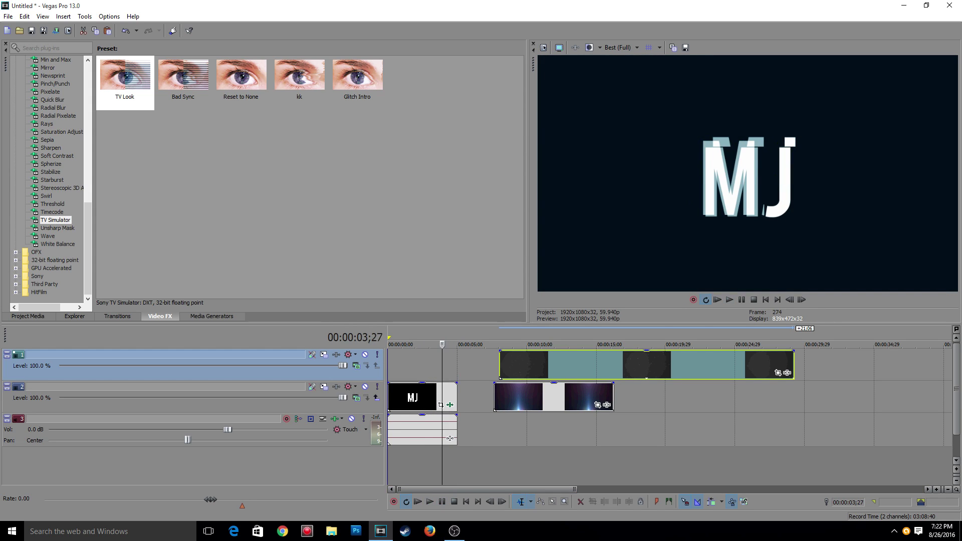
key("Home")
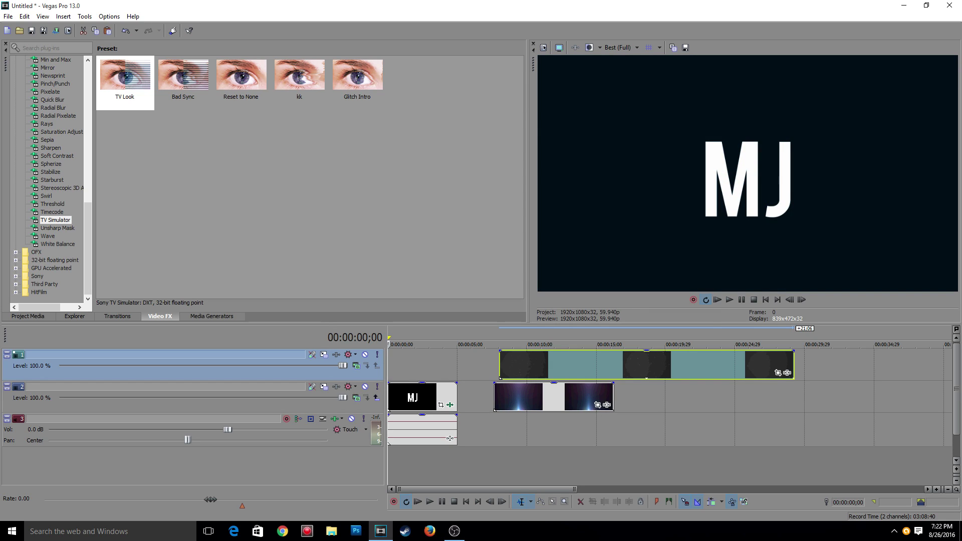
- Move the Particles_11 clip to the start of the timeline and trim about 9 seconds off its beginning
left_click(547, 344)
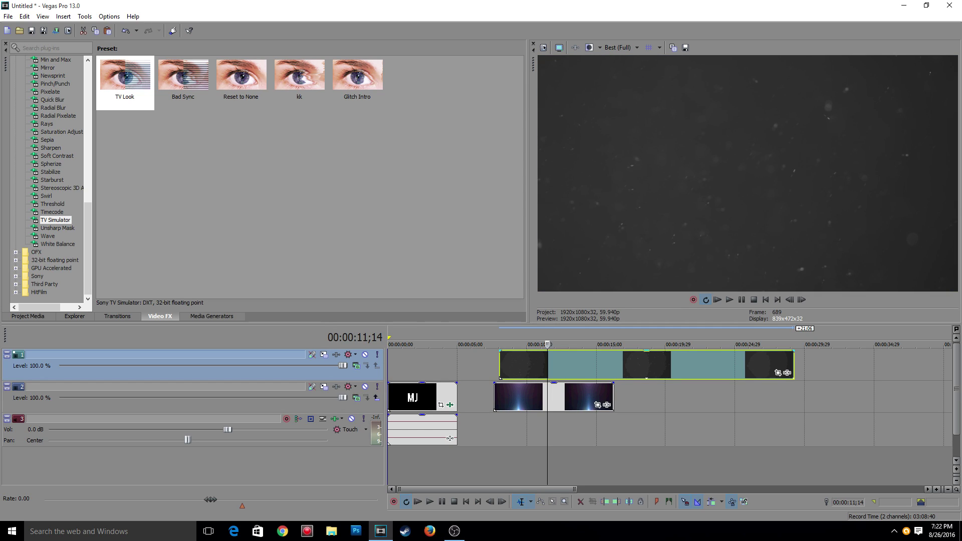
left_click_drag(533, 365, 421, 365)
left_click(410, 366)
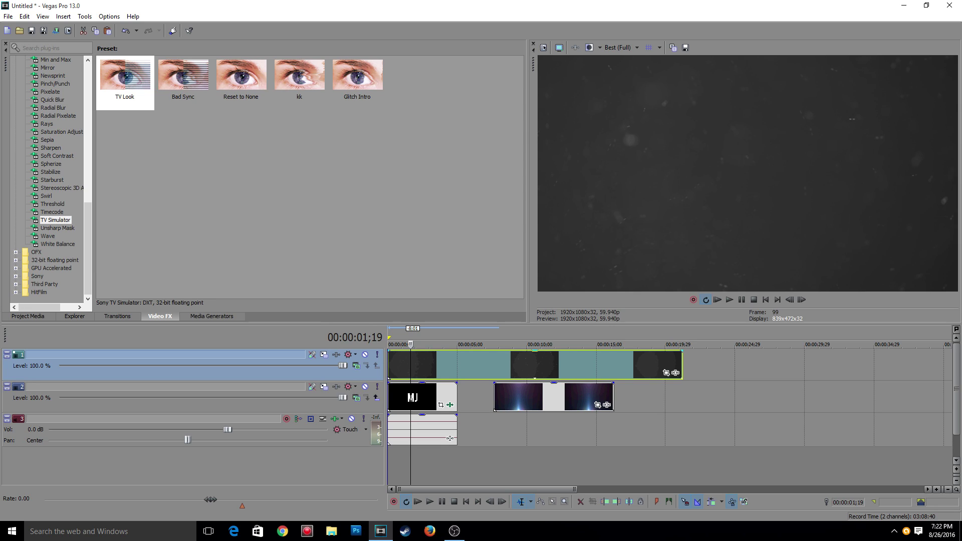
left_click_drag(389, 364, 415, 364)
- Turn off Maintain aspect ratio in the properties of the Particles_11 event
right_click(441, 369)
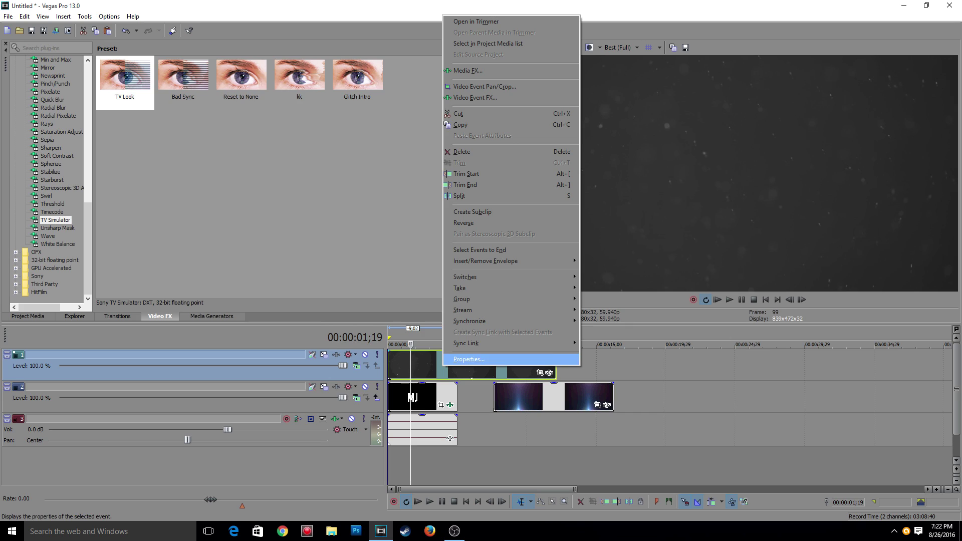
left_click(453, 360)
left_click(405, 164)
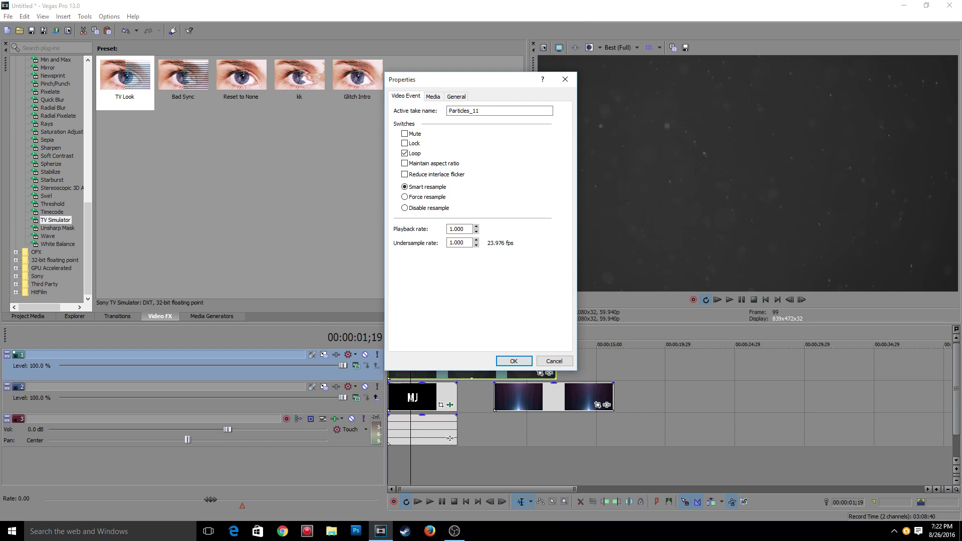
left_click(514, 361)
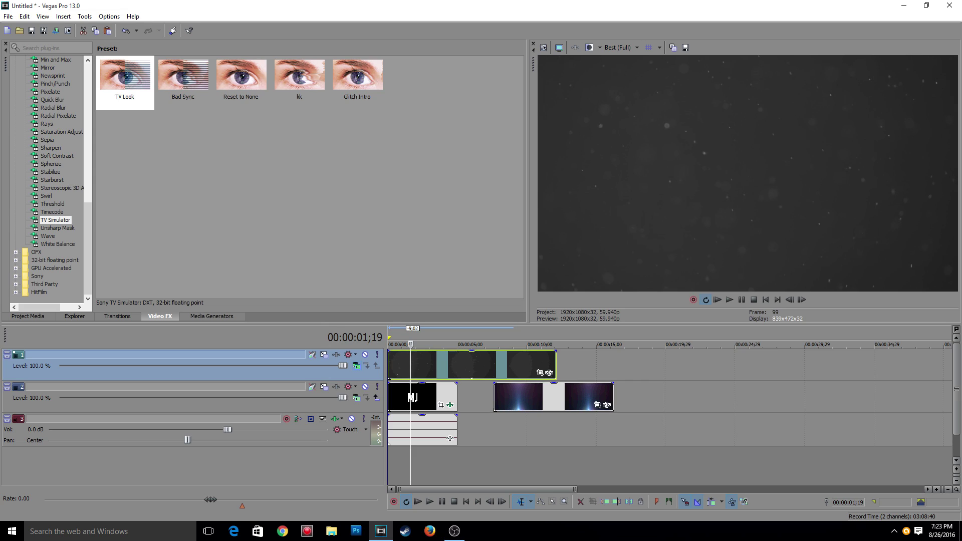
- Set the particle track's compositing mode to Add and scrub the first seconds to check the overlay
left_click(356, 367)
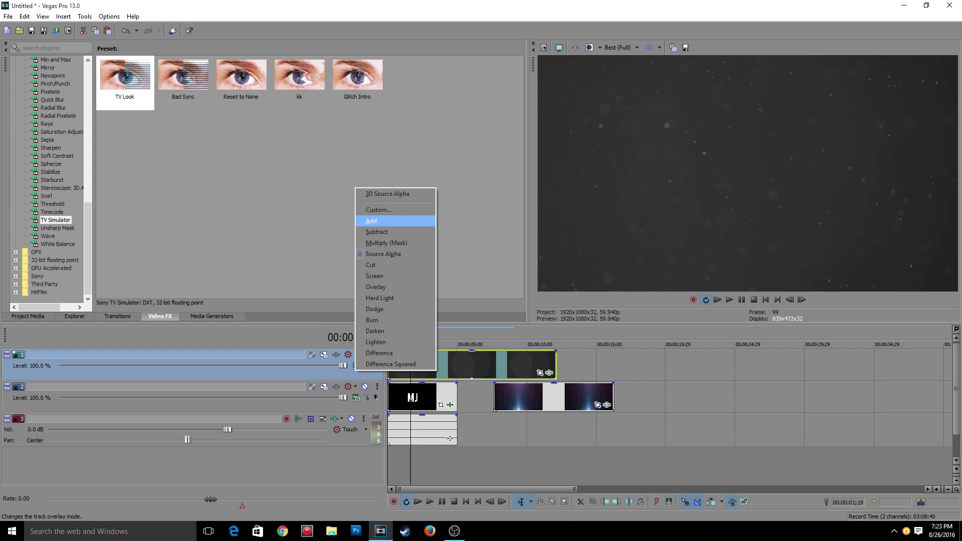
left_click(372, 220)
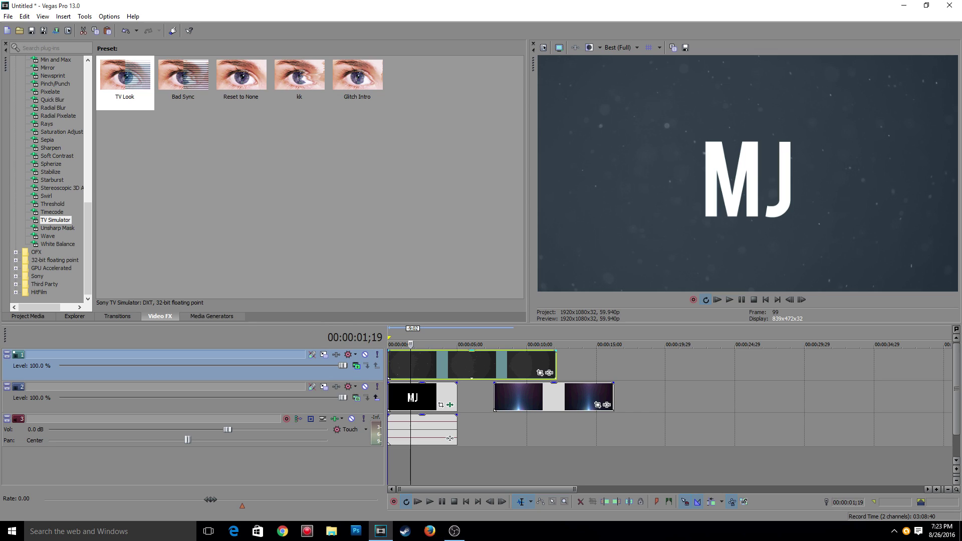
left_click_drag(410, 344, 396, 345)
left_click(409, 345)
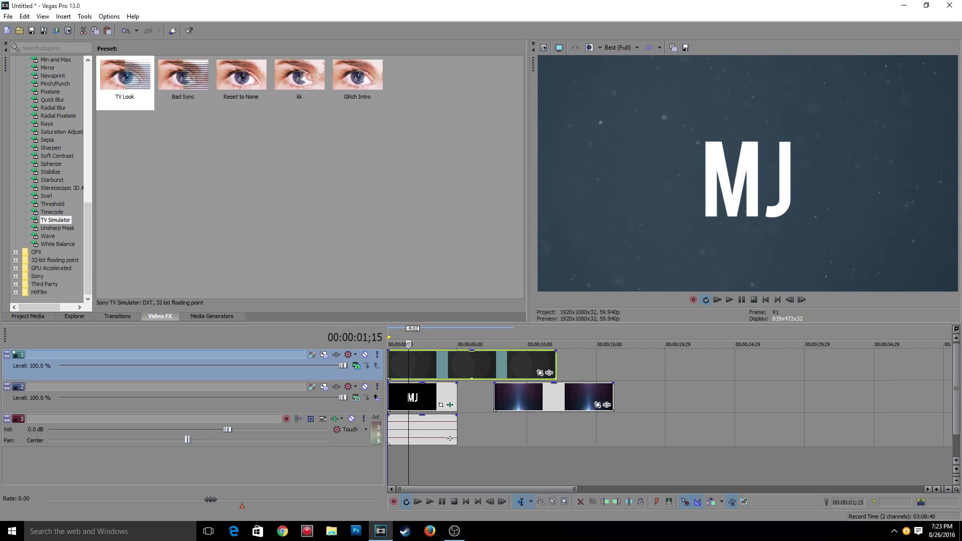
- Insert a new video track between the particle and MJ tracks, and move the flare clip onto it at the timeline start
right_click(598, 455)
left_click(633, 483)
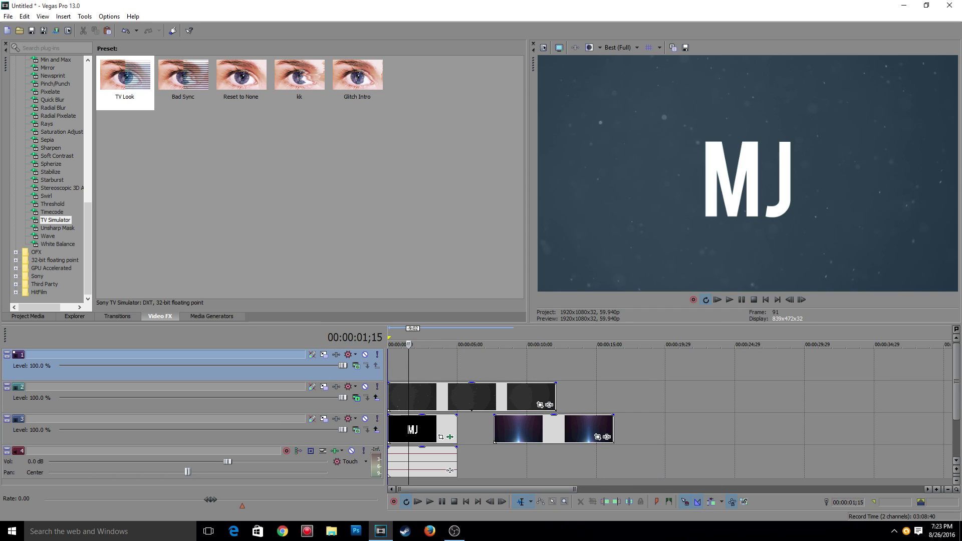
left_click_drag(151, 373, 150, 410)
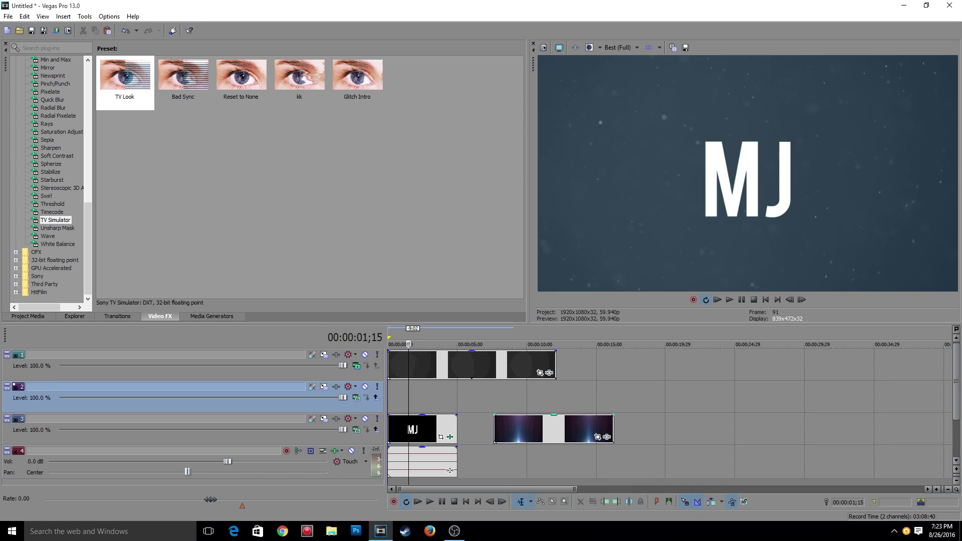
left_click_drag(546, 429, 445, 396)
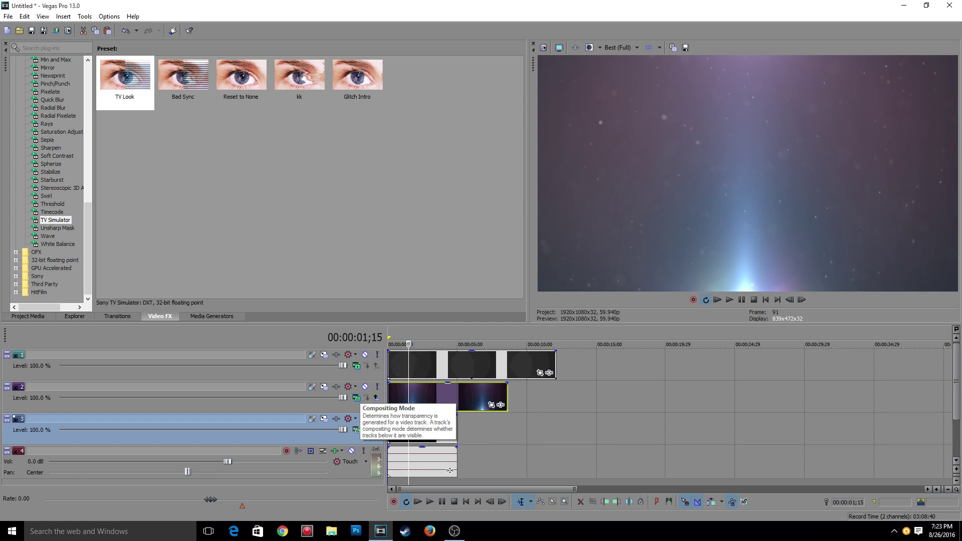
- Set the flare track's compositing mode to Add and play back the composite
left_click(356, 398)
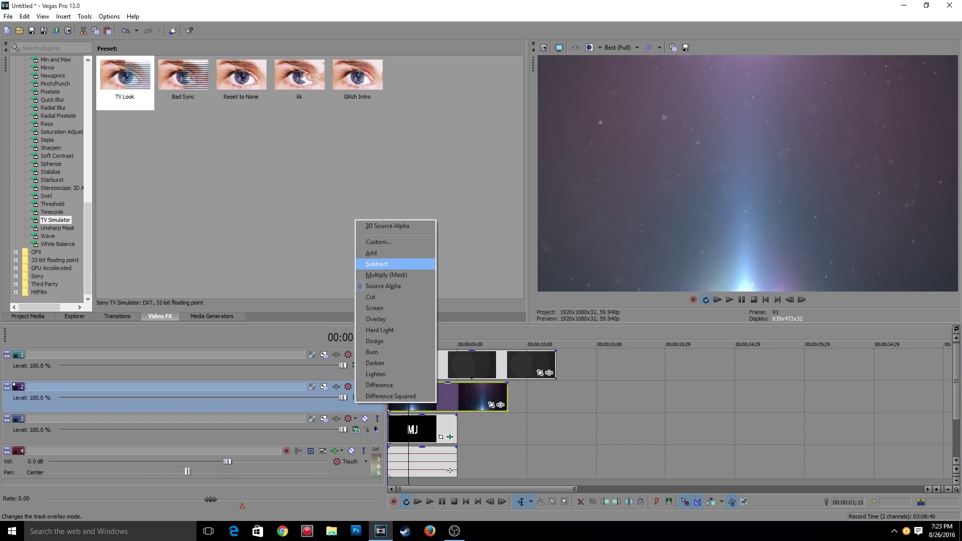
left_click(370, 253)
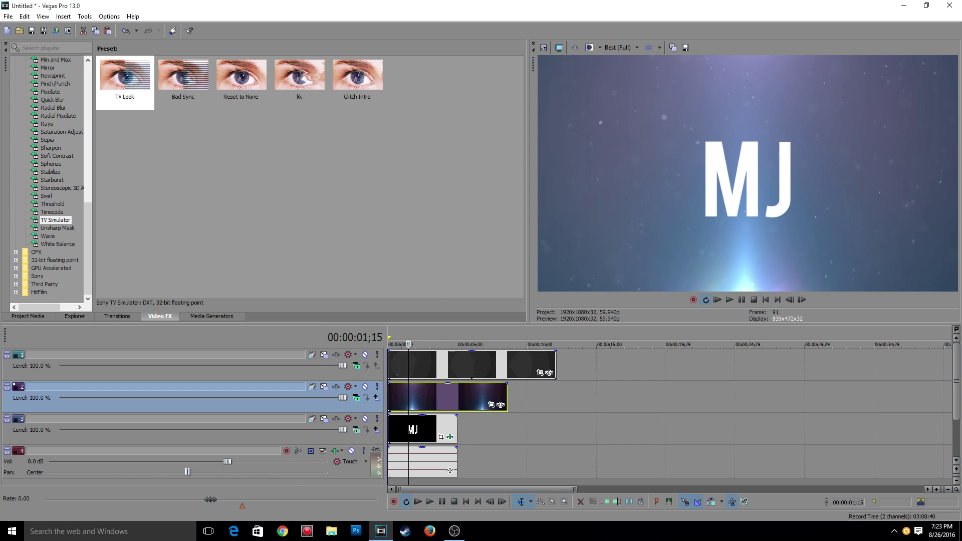
key("space")
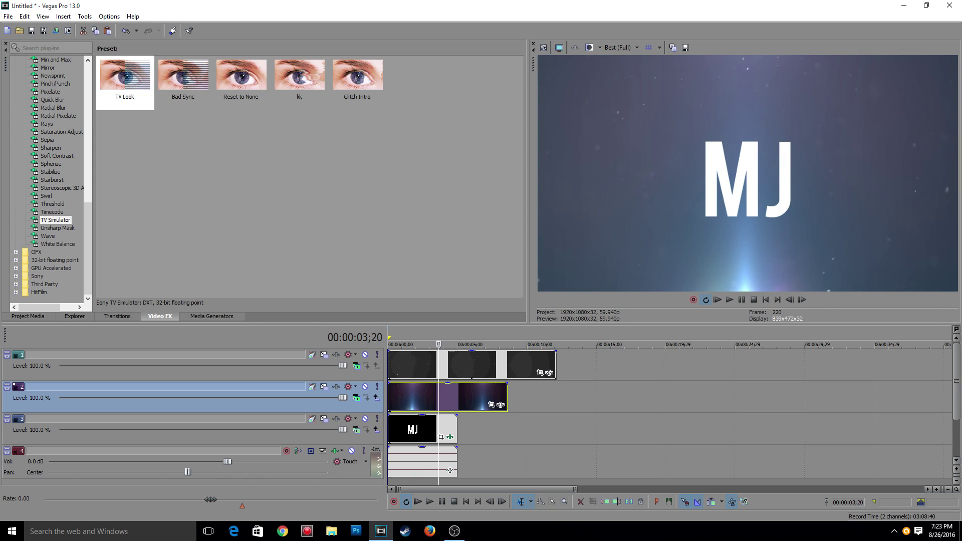
- Insert a video track above all others and place an Elliptical Transparent to Black color gradient at its start
right_click(691, 370)
left_click(724, 272)
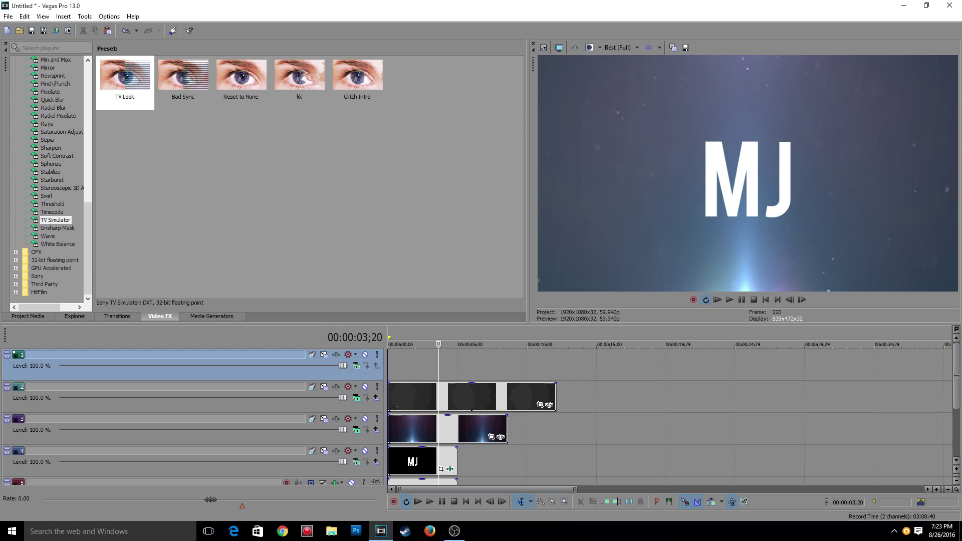
left_click(212, 317)
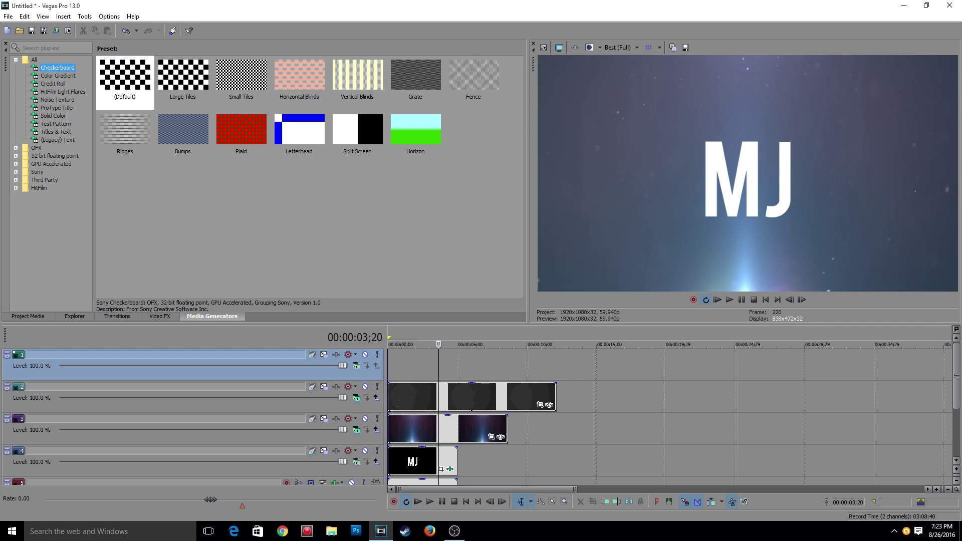
left_click(58, 75)
left_click(358, 76)
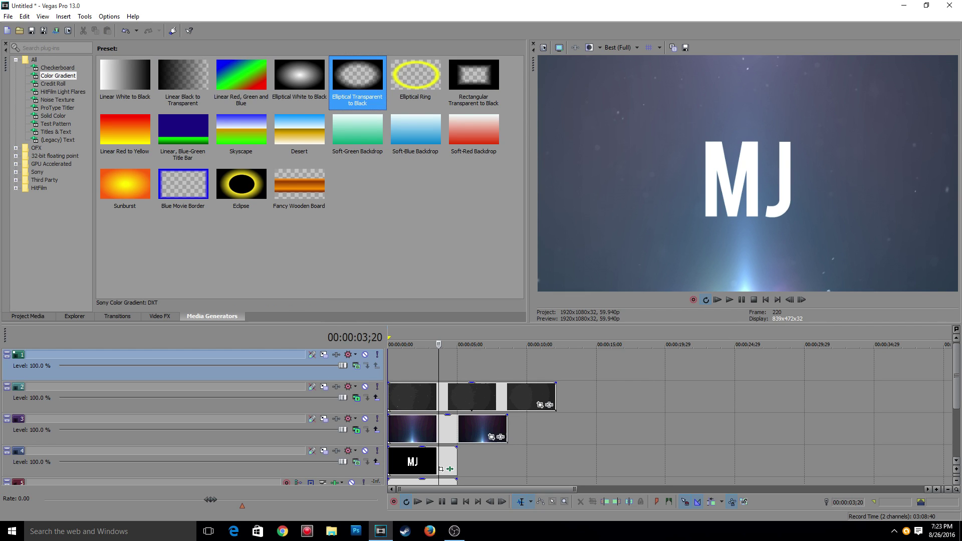
left_click_drag(357, 76, 389, 365)
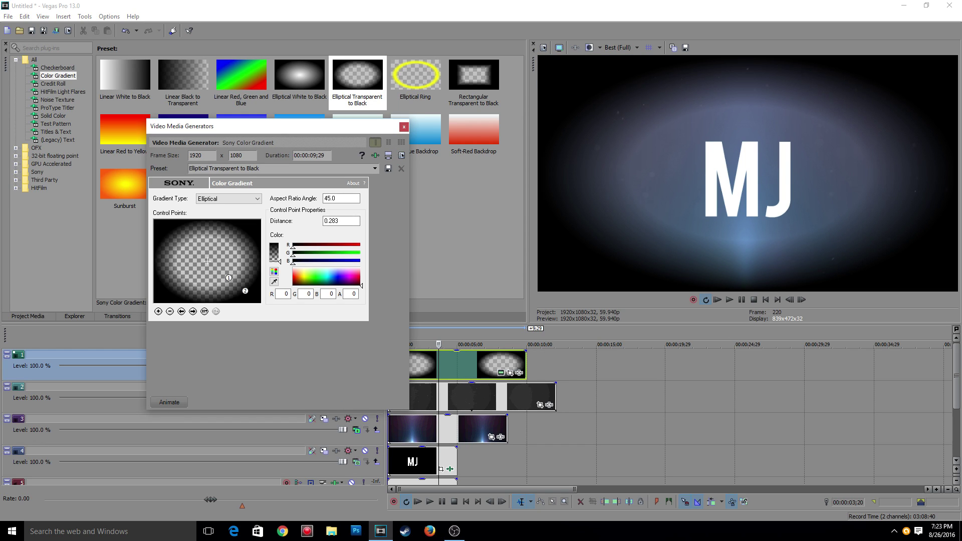
- Move the gradient's outer control point to the frame's lower-right corner, set the inner point's distance to 0, and close the generator
left_click_drag(245, 291, 261, 303)
left_click(229, 278)
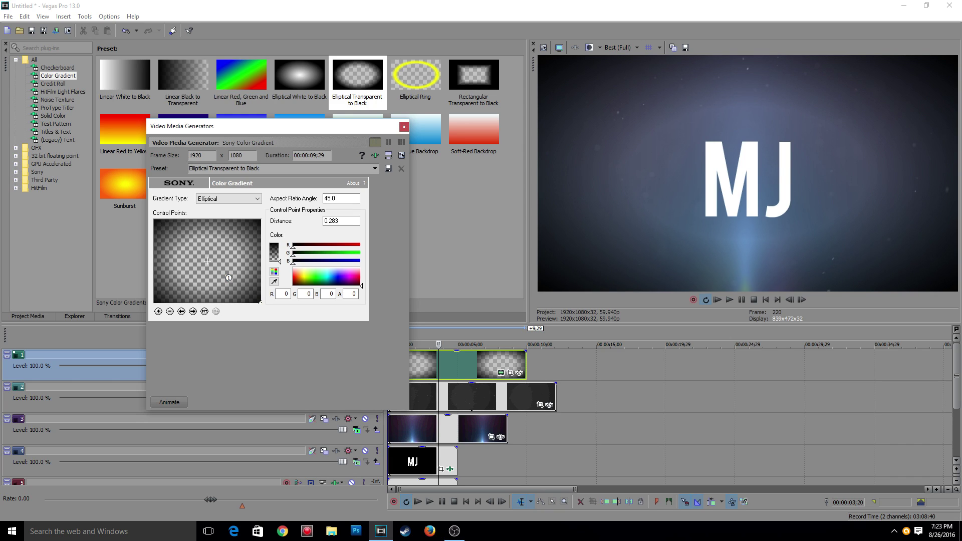
double_click(331, 221)
type("0")
left_click(323, 198)
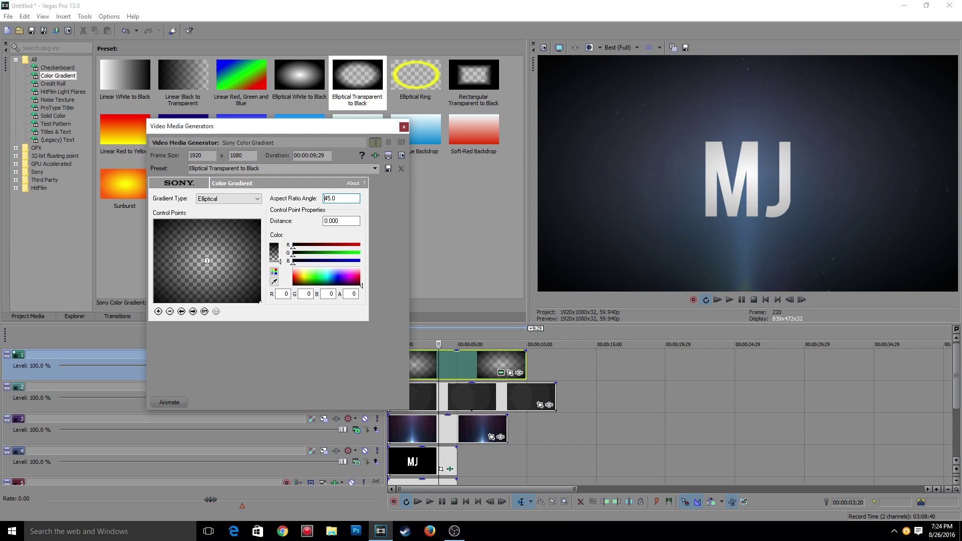
left_click(404, 126)
- Lower the opacity of the gradient event on the top track, previewing the composite and readjusting the vignette strength
scroll(501, 371, "up", 1)
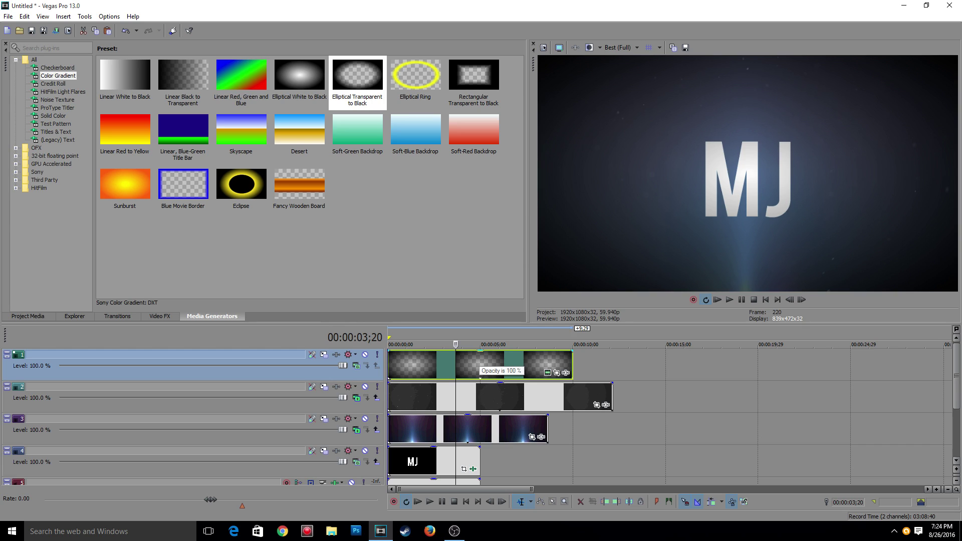
left_click_drag(480, 351, 480, 375)
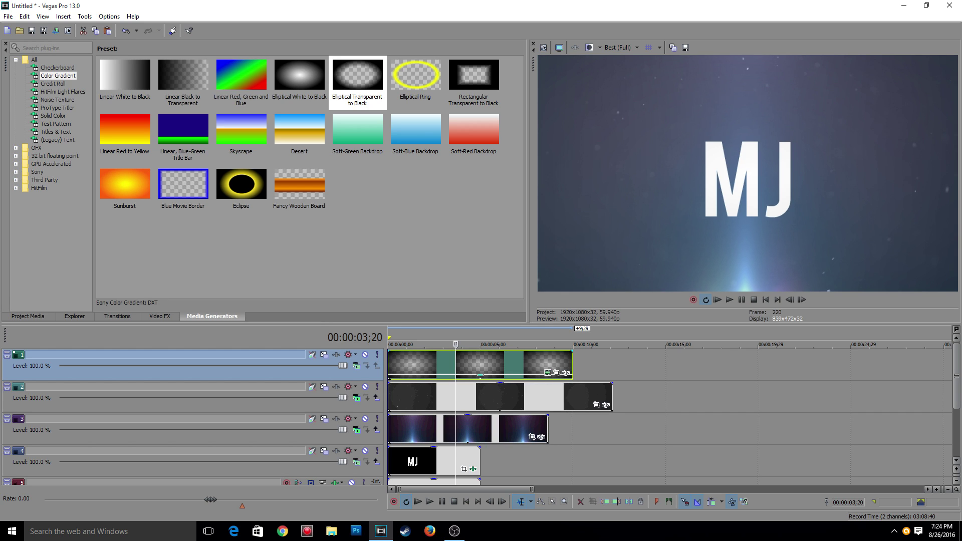
left_click_drag(456, 395, 406, 395)
key("space")
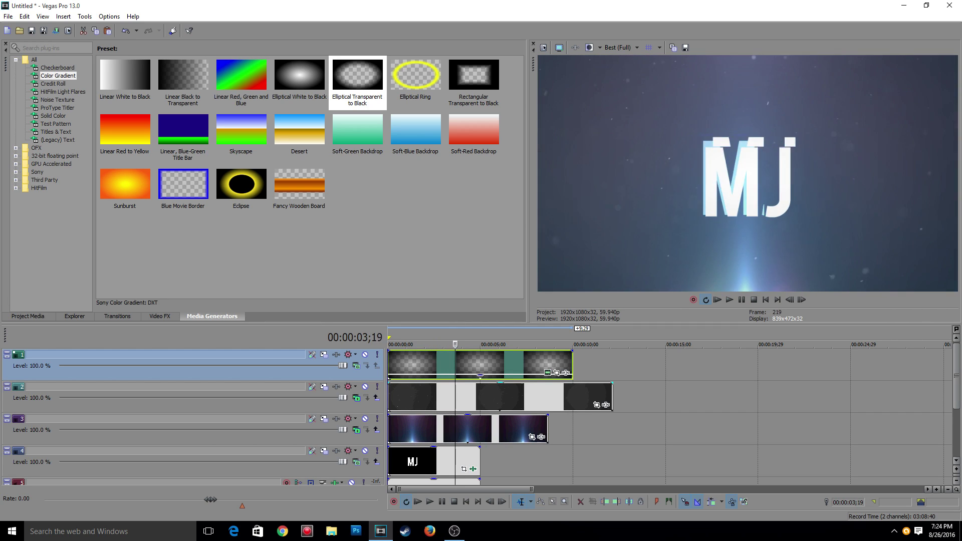
key("Return")
left_click_drag(480, 375, 480, 344)
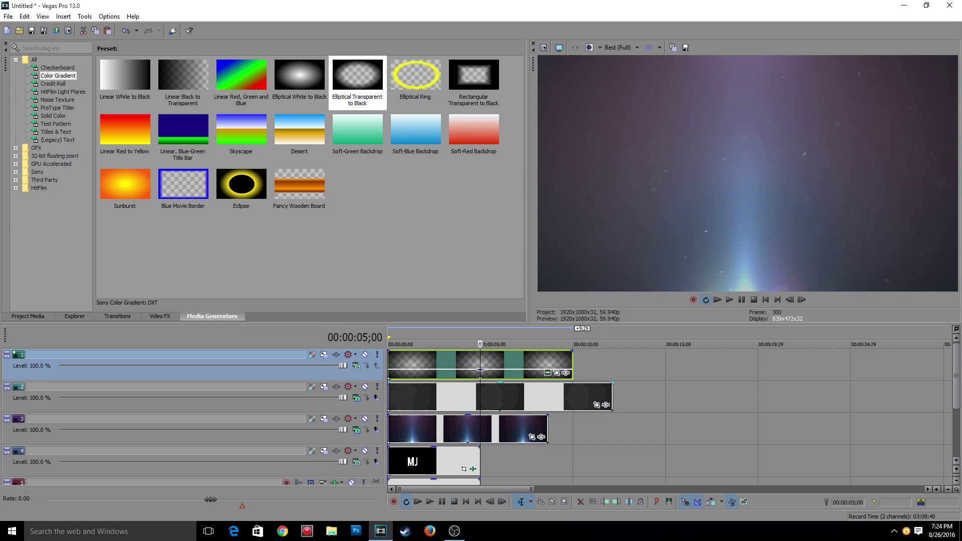
- Trim the ends of the particle, flare and gradient events to 00:00:05;00, in line with the end of the MJ title
left_click_drag(612, 395, 480, 396)
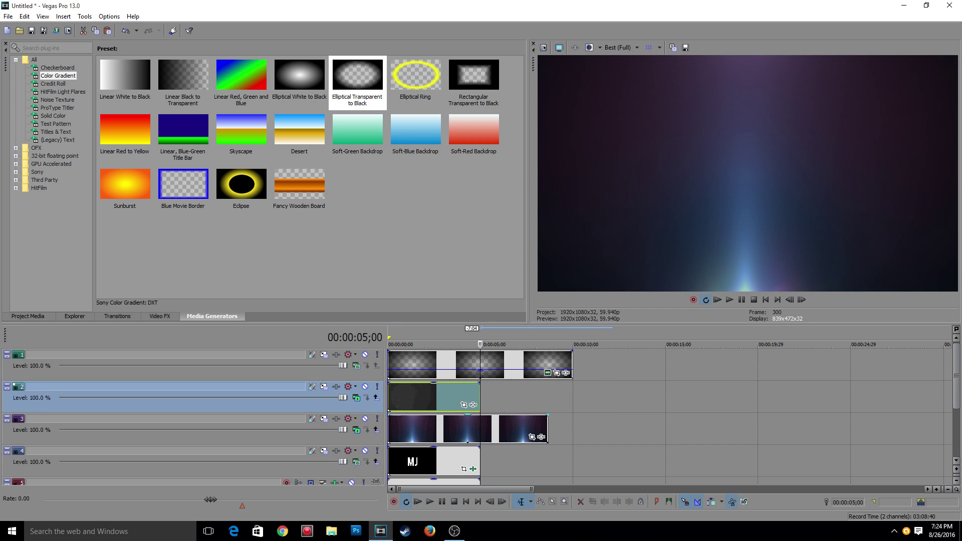
left_click_drag(548, 429, 480, 428)
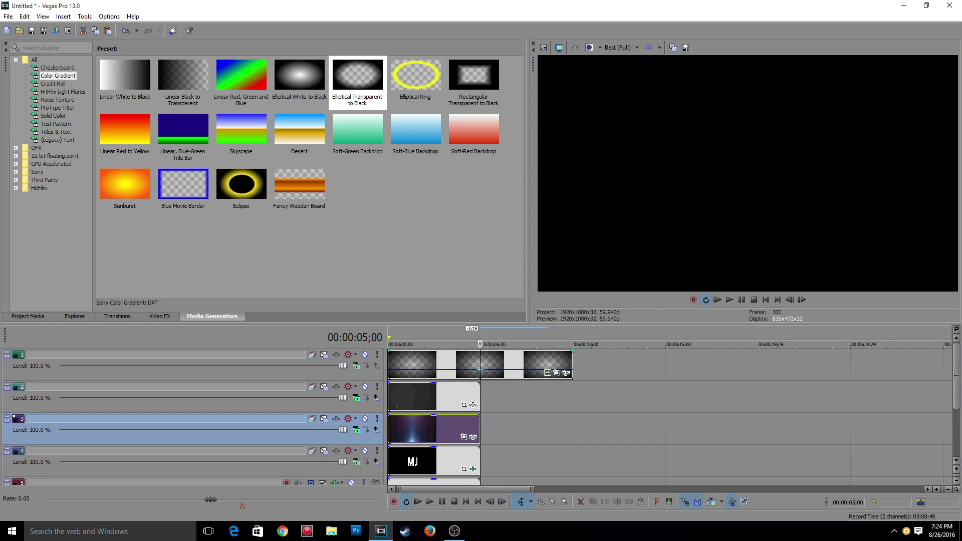
left_click_drag(572, 363, 480, 363)
- Apply the default Color Curves effect to the particle event on track 2, with the playhead at 00:00:01;05 for preview
left_click(405, 345)
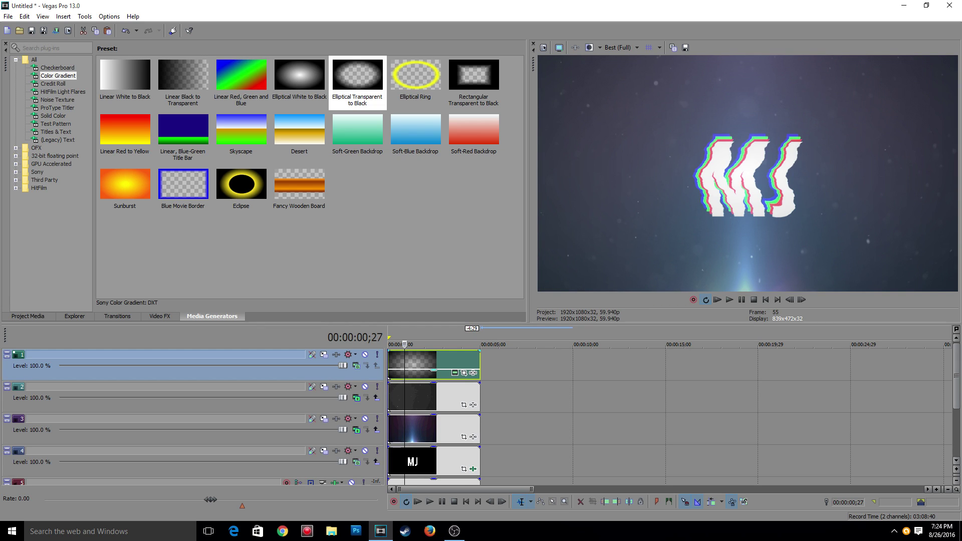
mouse_move(404, 345)
left_mouse_down()
mouse_move(394, 344)
mouse_move(410, 345)
left_mouse_up()
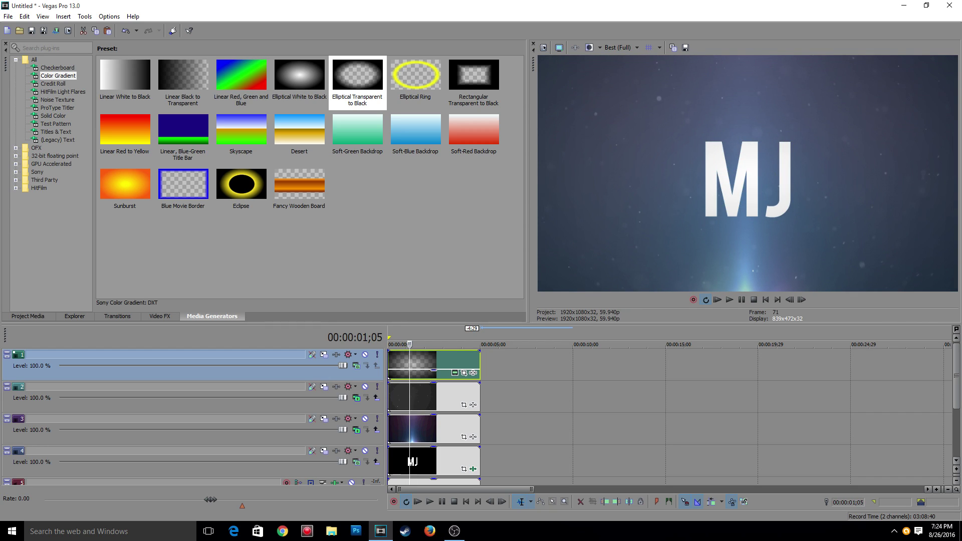
left_click(159, 316)
scroll(51, 178, "up", 6)
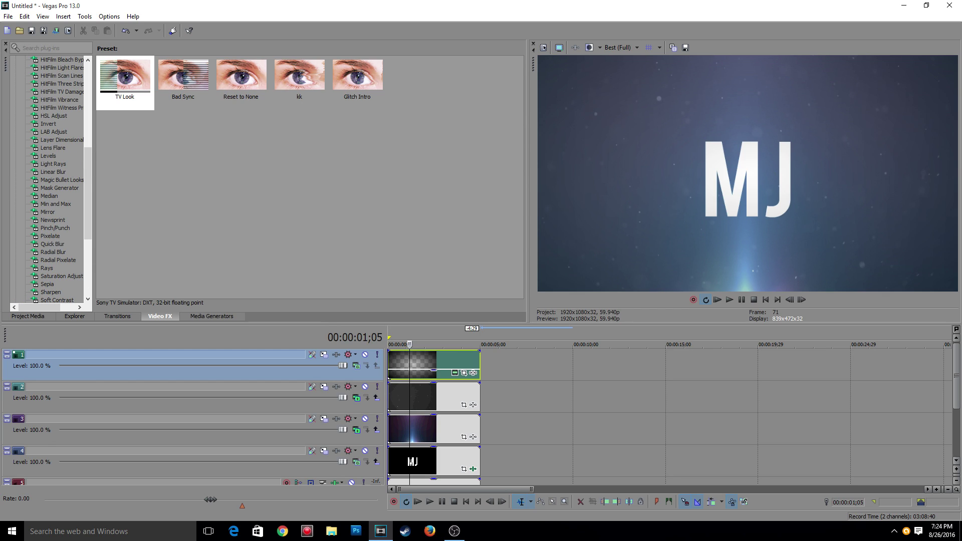
scroll(50, 178, "up", 9)
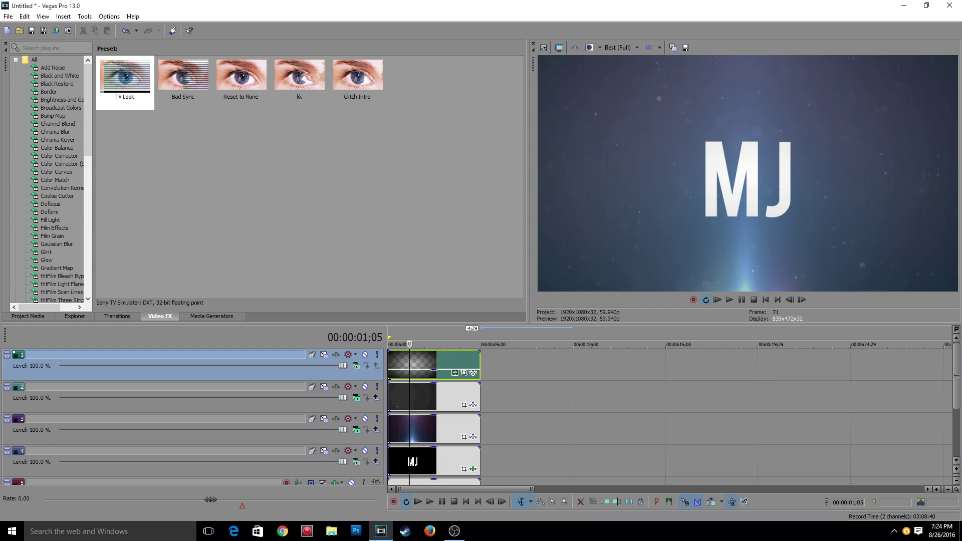
left_click(57, 172)
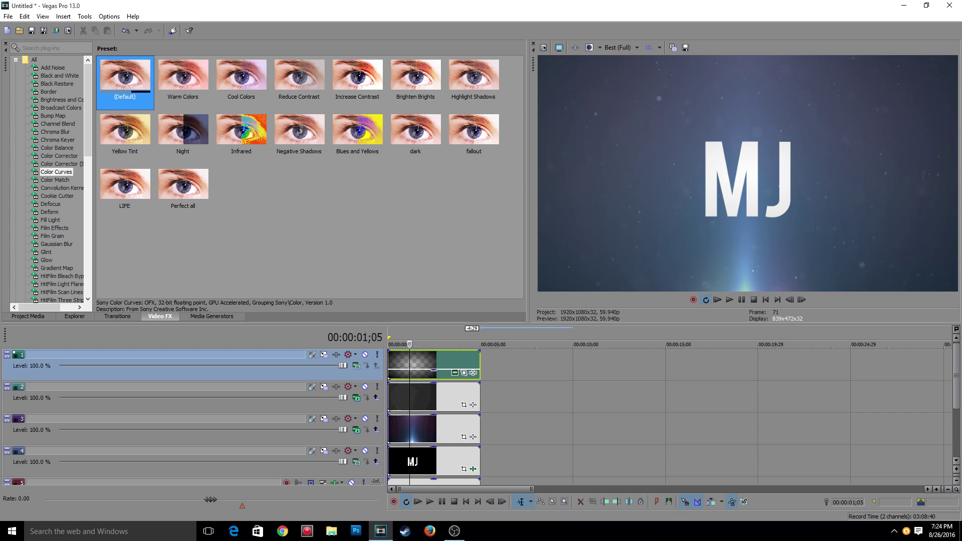
left_click_drag(125, 78, 425, 397)
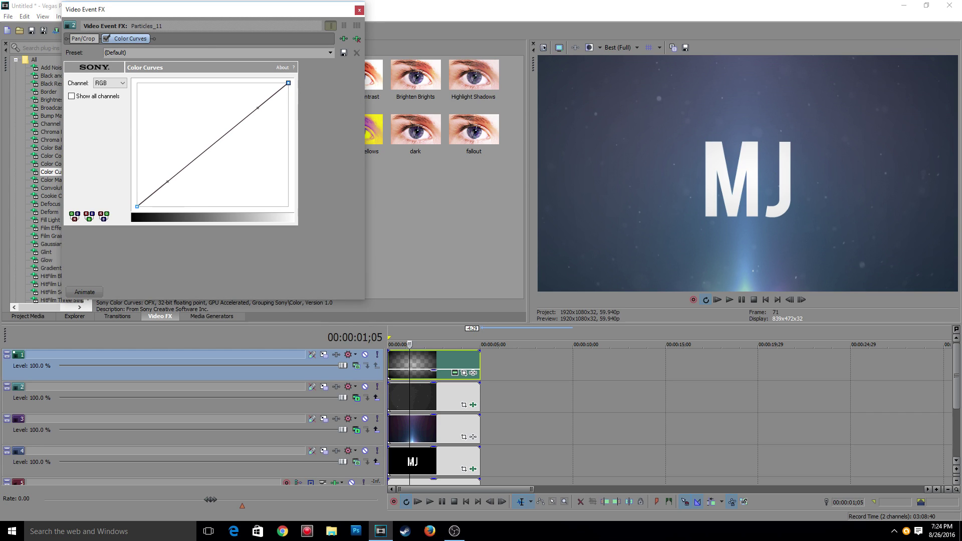
- Shape the RGB curve into an S by raising the highlights and lowering the shadows, and close the effect settings
left_click_drag(258, 108, 227, 84)
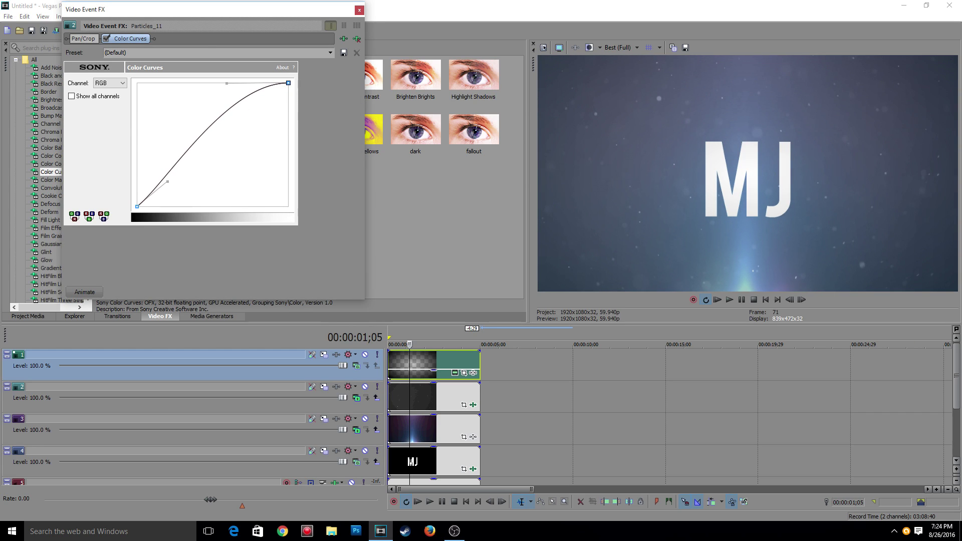
left_click_drag(167, 181, 174, 205)
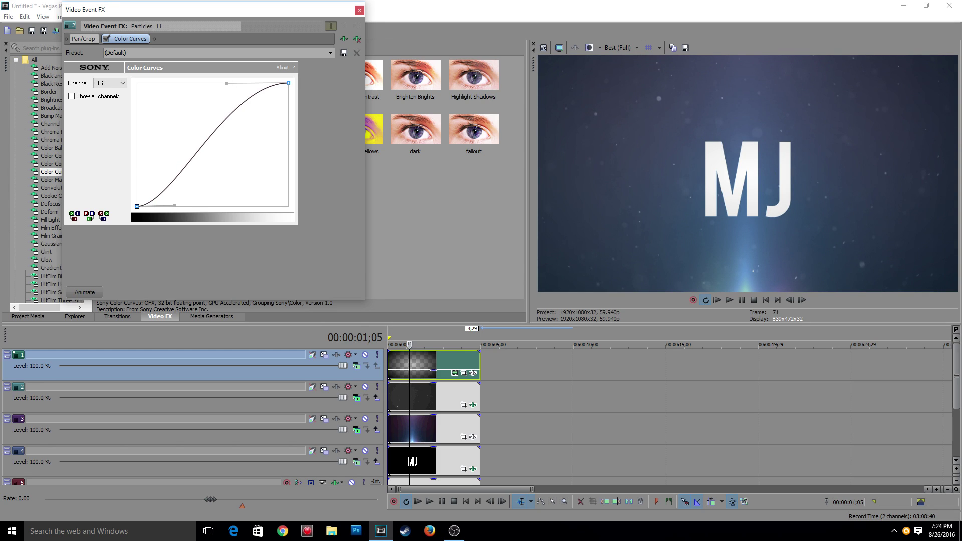
left_click(360, 10)
- Play back the composite from the beginning to check the added contrast, and stop playback
left_click(466, 501)
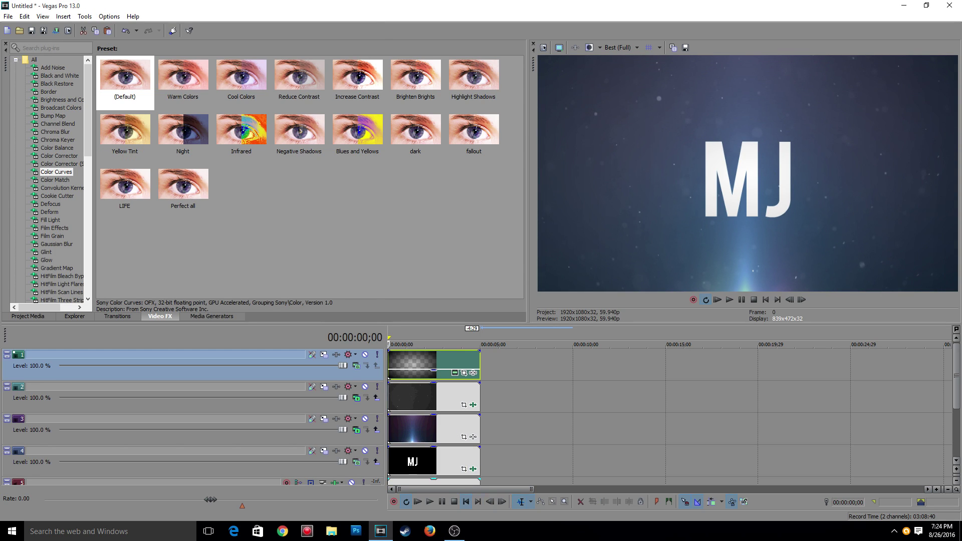
key("space")
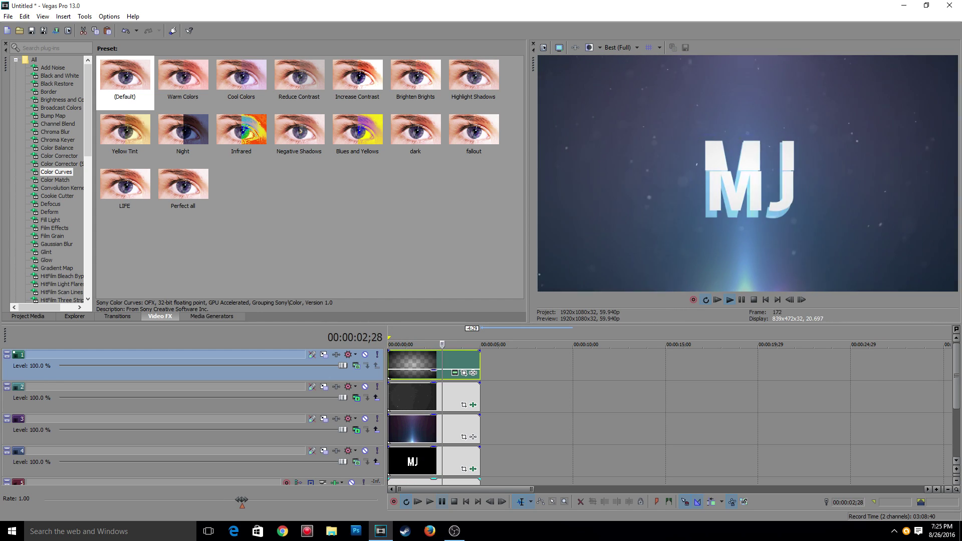
left_click(441, 502)
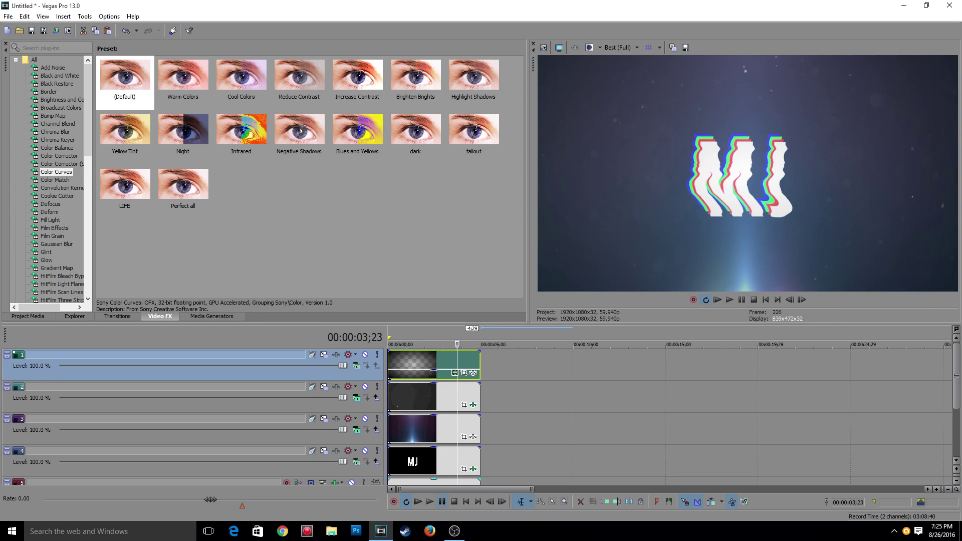
left_click(454, 502)
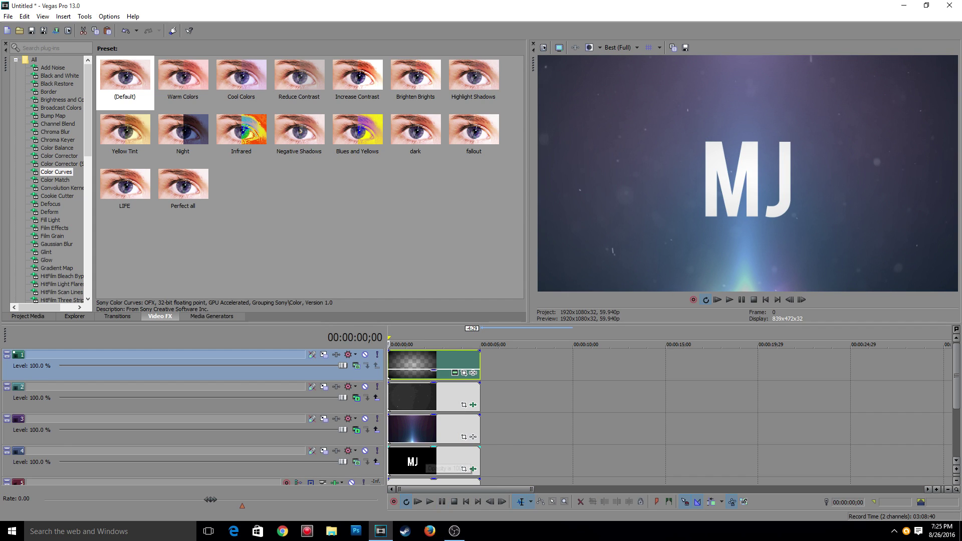
- Set the MJ title's TV Simulator aperture grill to 0.0160 and scan phasing to 0.1800, and play back the result
right_click(431, 453)
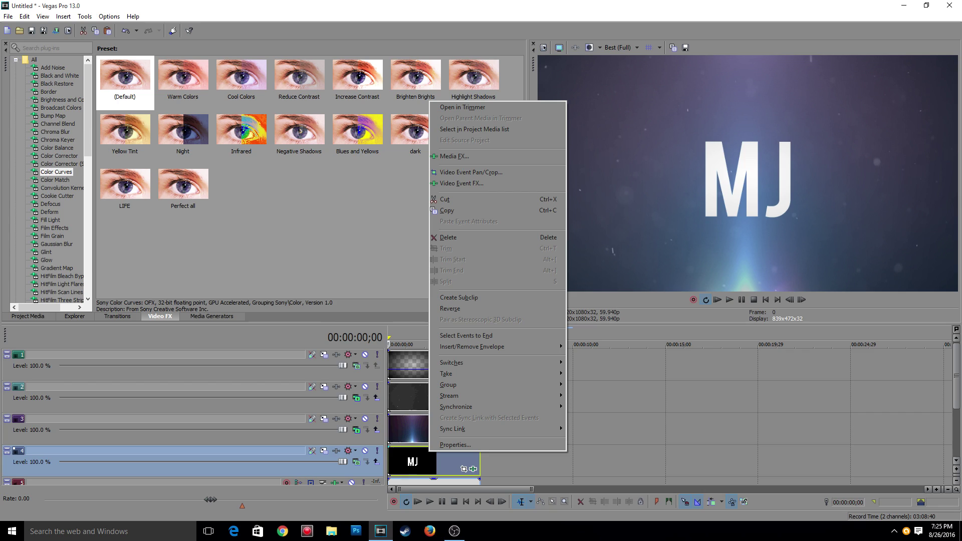
left_click(461, 184)
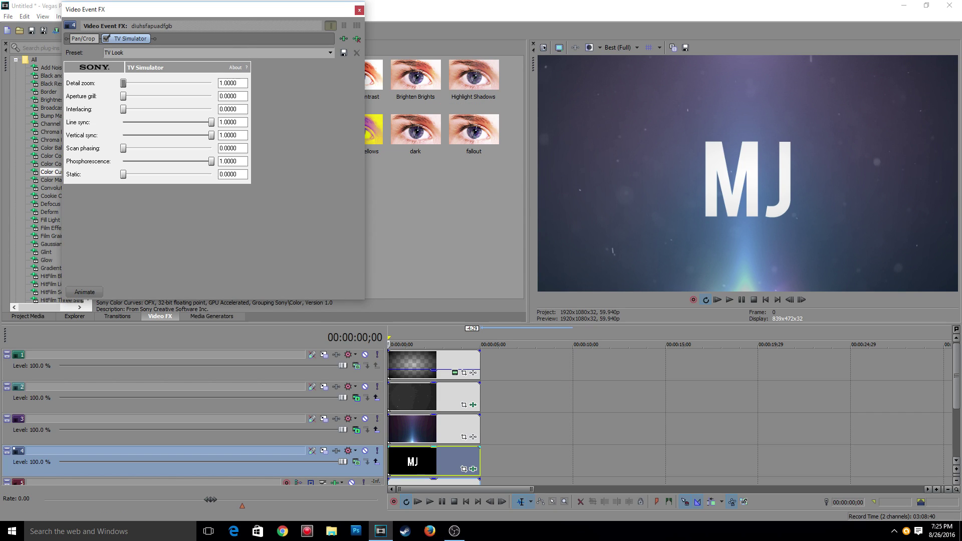
left_click_drag(123, 96, 123, 96)
mouse_move(131, 149)
left_mouse_down()
mouse_move(165, 148)
mouse_move(146, 149)
left_mouse_up()
left_click(360, 10)
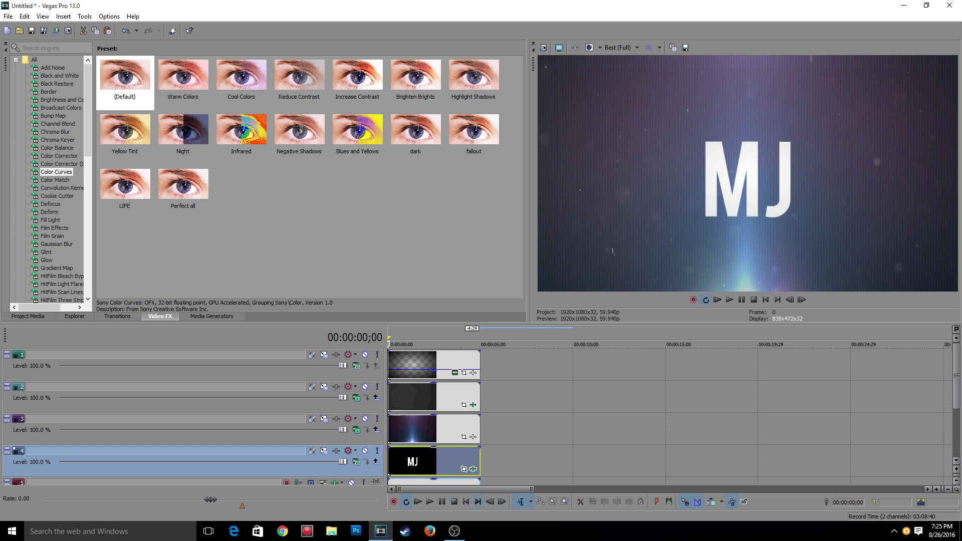
key("space")
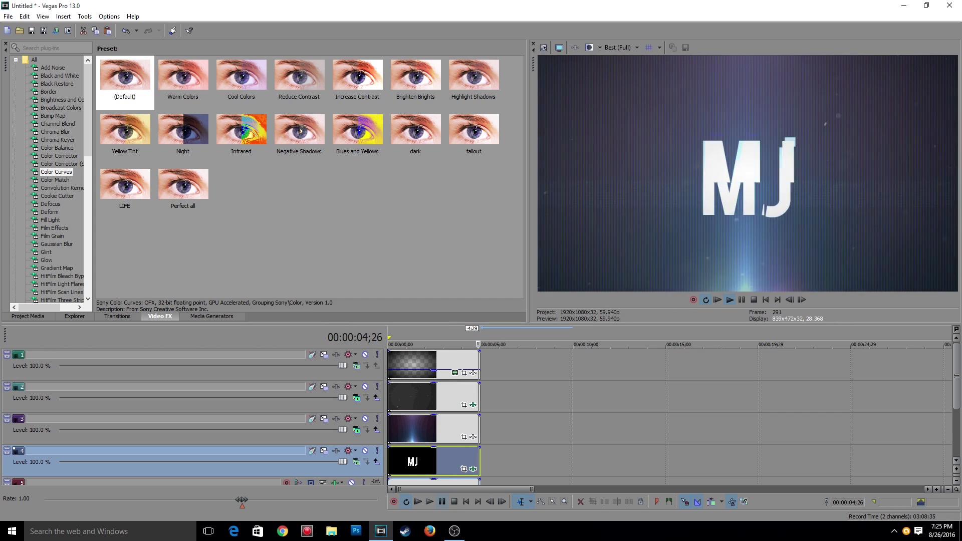
left_click(442, 502)
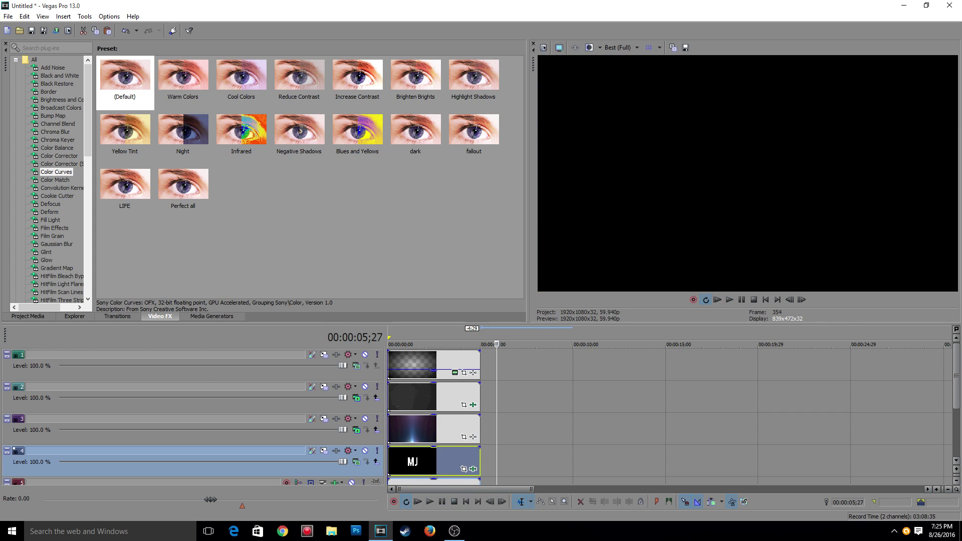
- Animate the MJ title's TV Simulator effect with a keyframe at 00:00:04;24 that sets vertical sync to 0.9950
left_click(476, 457)
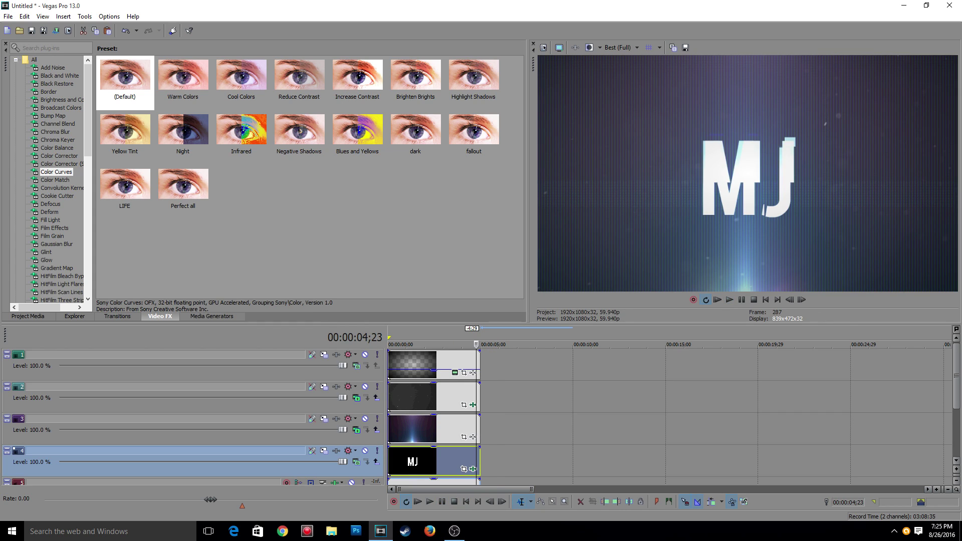
right_click(450, 460)
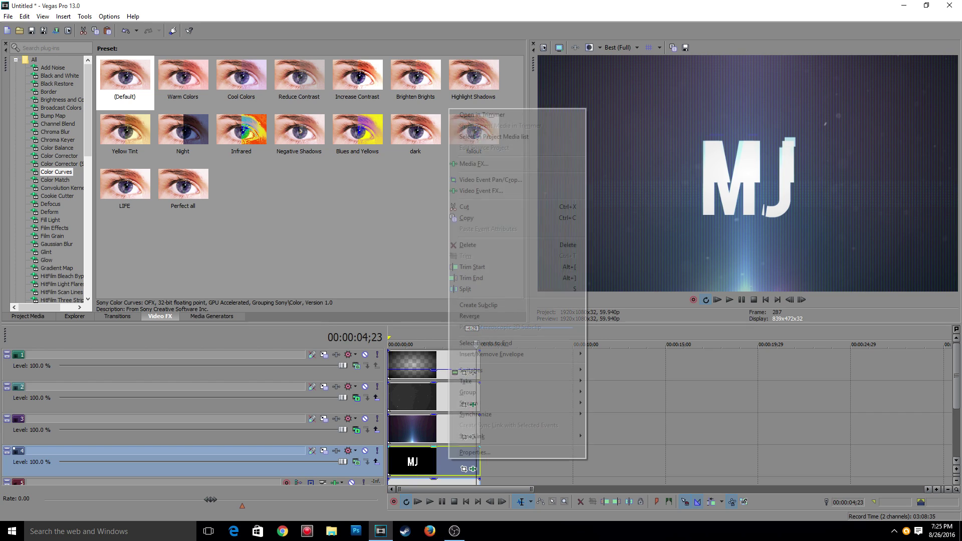
left_click(481, 191)
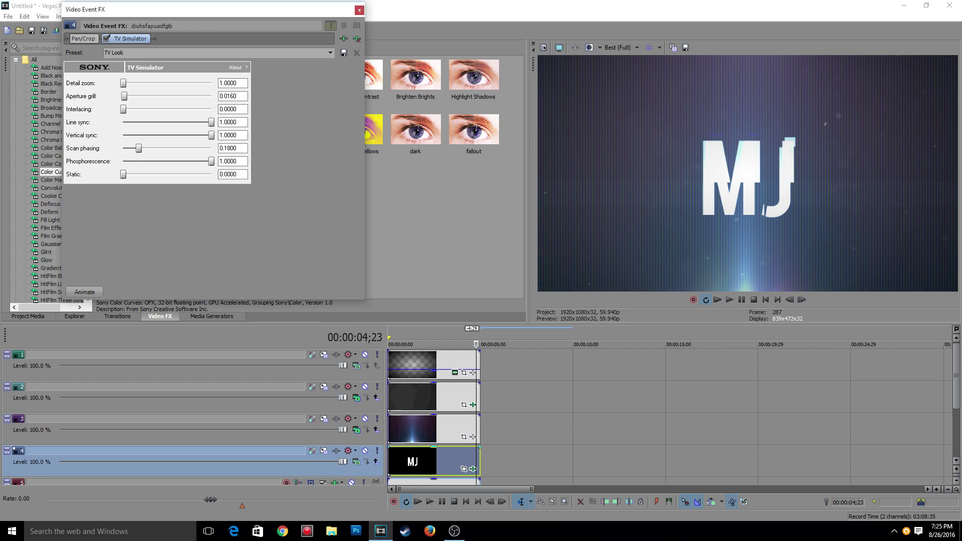
left_click(84, 292)
left_click_drag(124, 223, 342, 223)
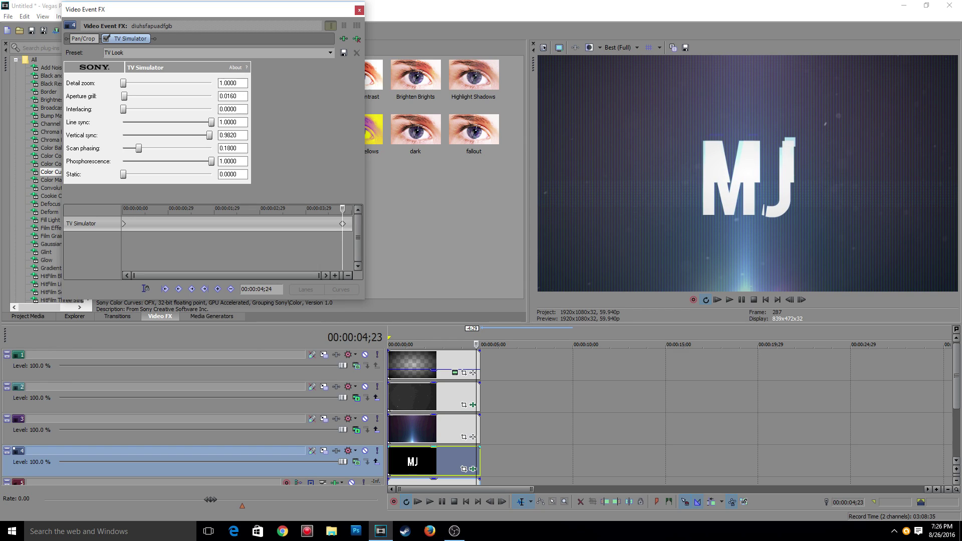
left_click_drag(209, 135, 212, 135)
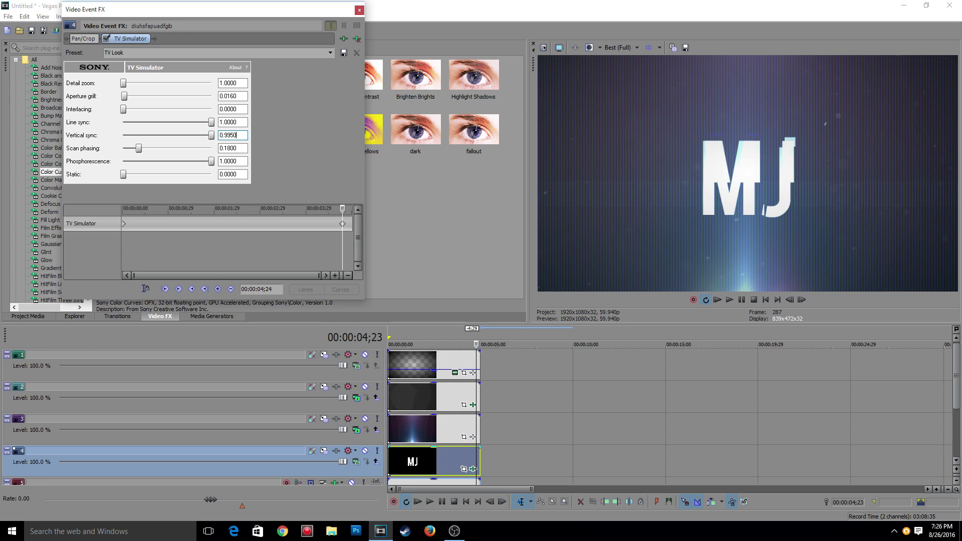
left_click(220, 123)
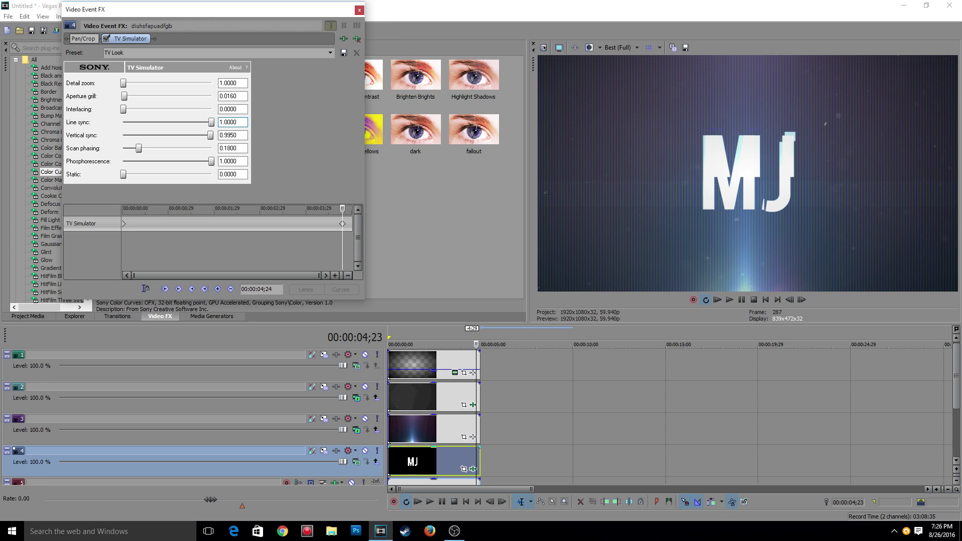
- Add a TV Simulator keyframe at 00:00:05;00 with detail zoom 2.0040, aperture grill 0.2880, interlacing 0.6360 and static 1.0000, and close the effect settings
left_click_drag(345, 225, 352, 225)
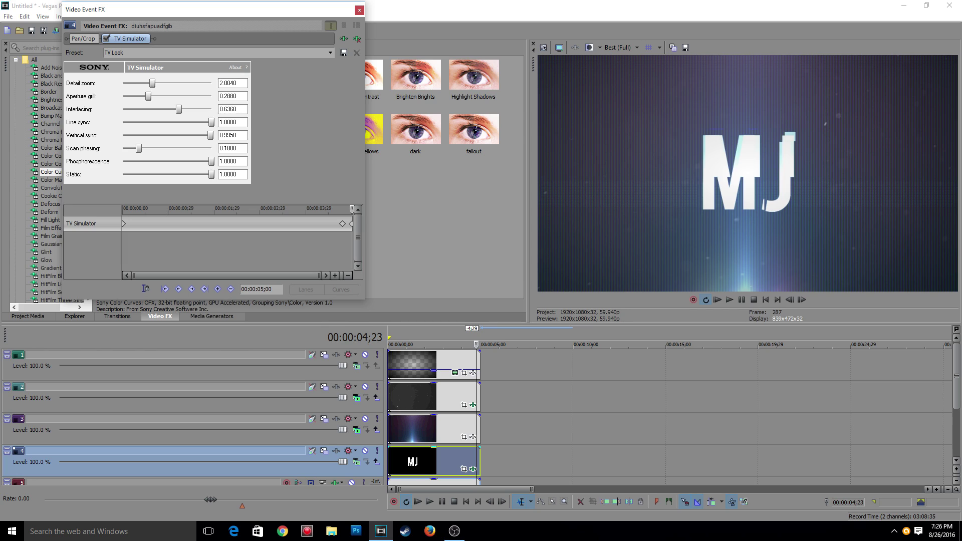
left_click(359, 10)
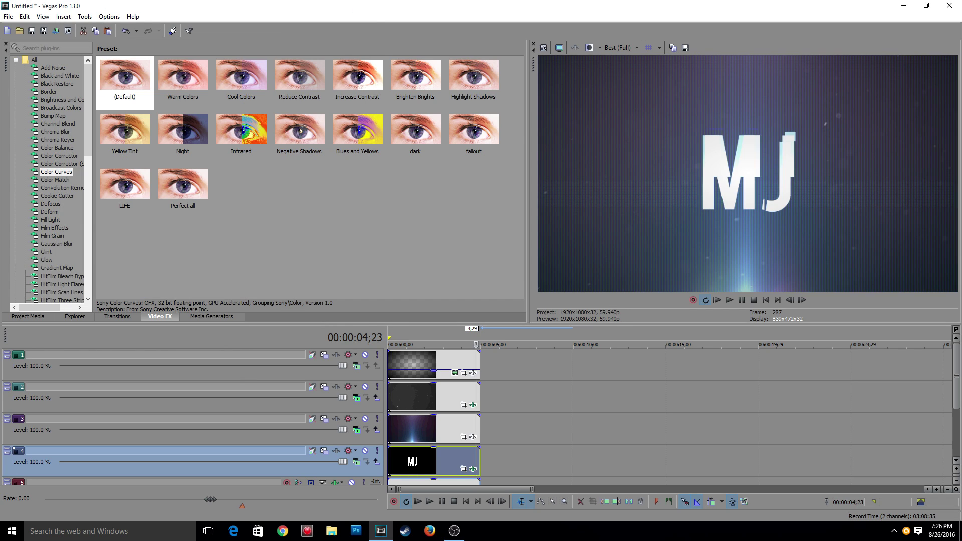
- Examine the opening of the composite frame by frame, from the start to 00:00:01;05
left_click(466, 501)
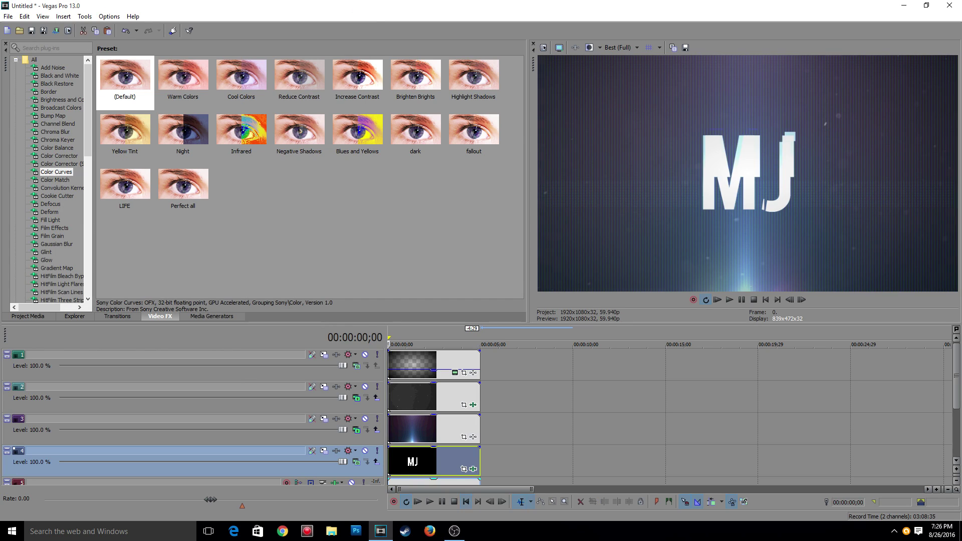
left_click(502, 502)
left_click(502, 501)
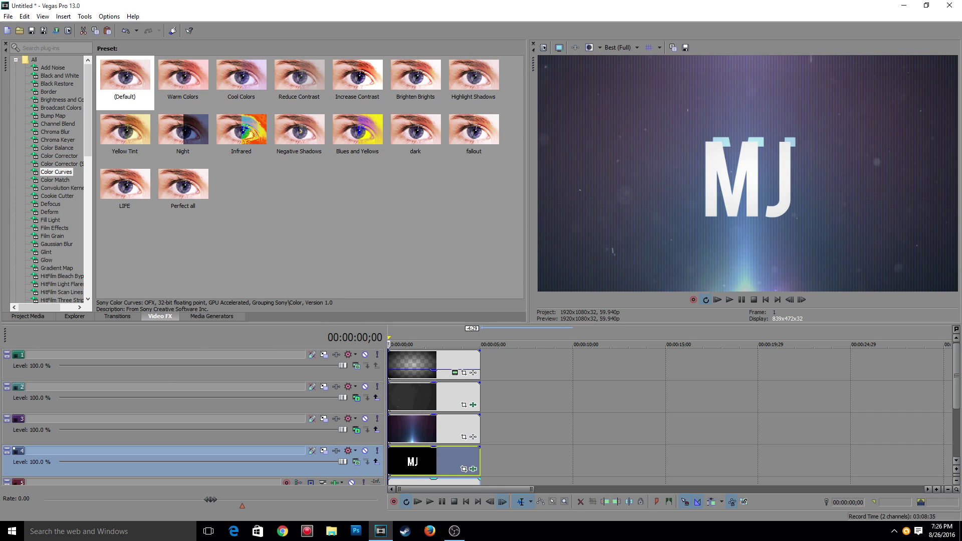
left_click(502, 502)
left_click(502, 502)
left_click(502, 501)
left_click(502, 501)
left_click(502, 502)
left_click(502, 502)
left_click(502, 502)
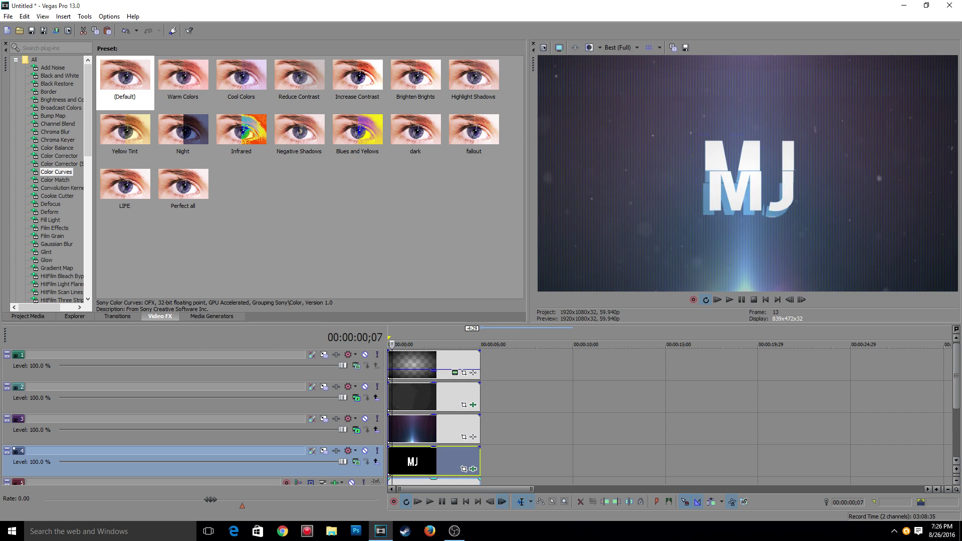
left_click(501, 501)
left_click(501, 501)
left_click(501, 502)
left_click(502, 502)
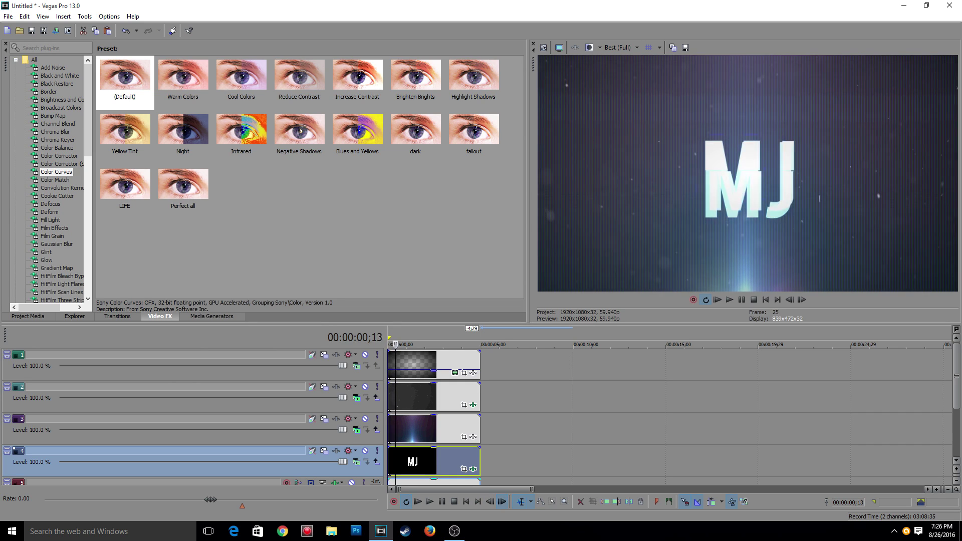
left_click(501, 502)
left_click(502, 501)
left_click(502, 502)
left_click(502, 501)
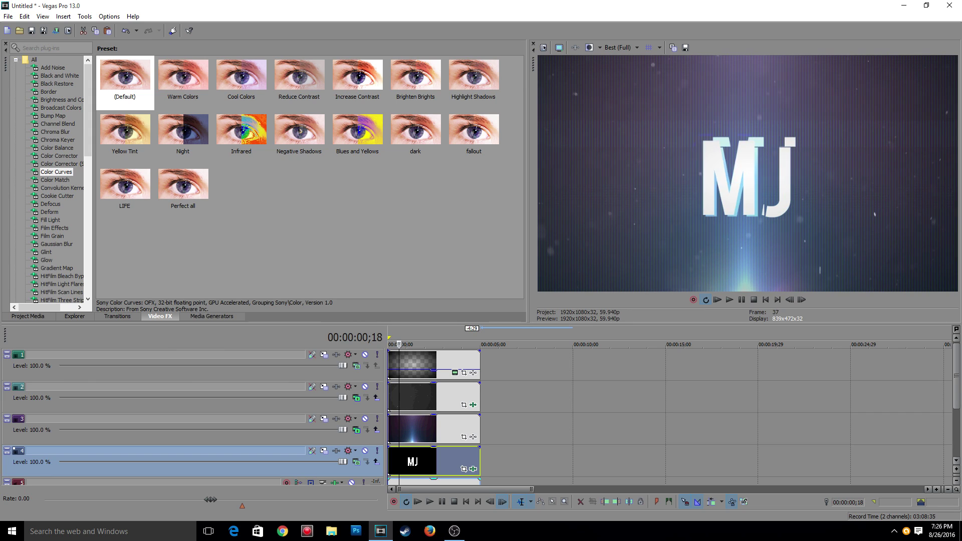
left_click(501, 502)
left_click(502, 502)
left_click(501, 501)
left_click(502, 502)
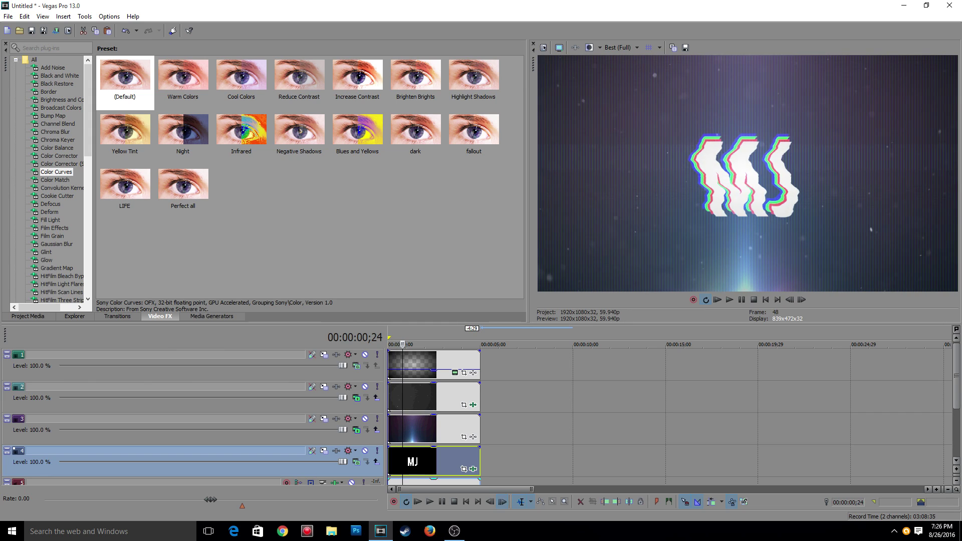
left_click(501, 502)
left_click(501, 502)
left_click(502, 501)
left_click(501, 502)
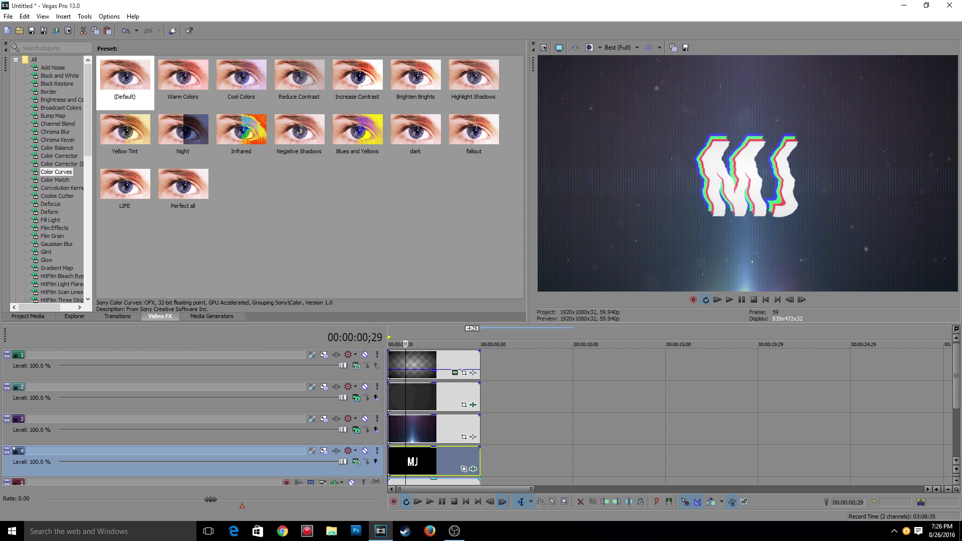
left_click(501, 501)
left_click(502, 502)
left_click(502, 501)
left_click(502, 501)
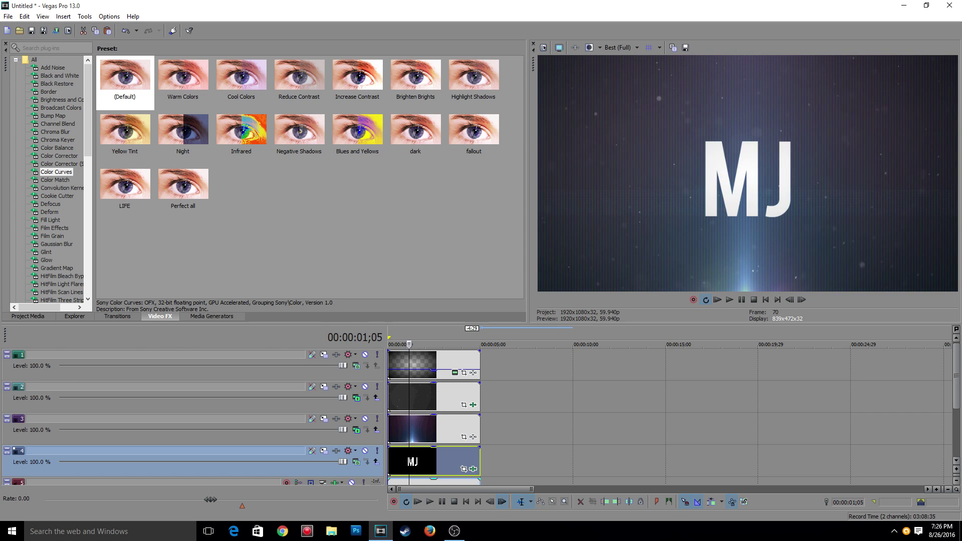
- Examine the composite frame by frame from 00:00:01;05 to 00:00:01;15
left_click(501, 501)
left_click(502, 501)
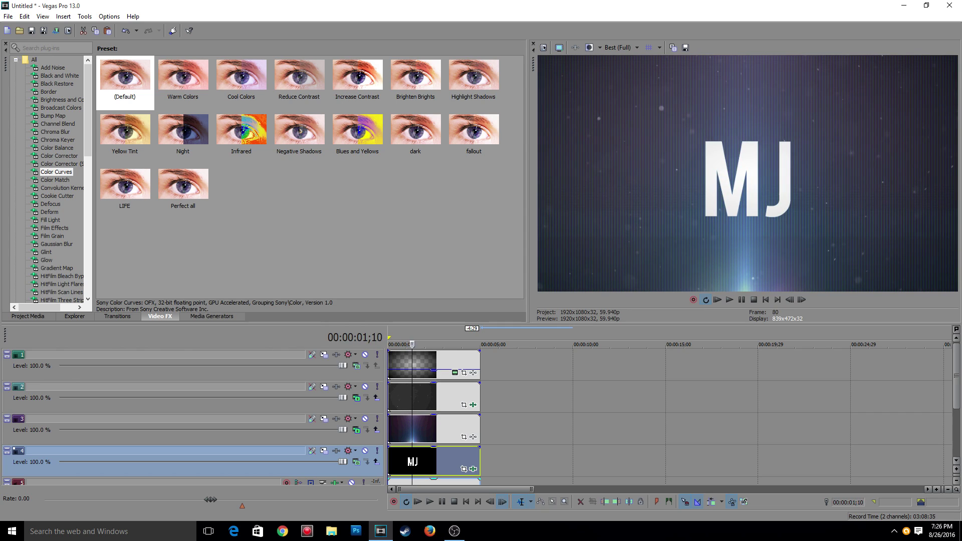
left_click(502, 502)
left_click(502, 502)
left_click(501, 502)
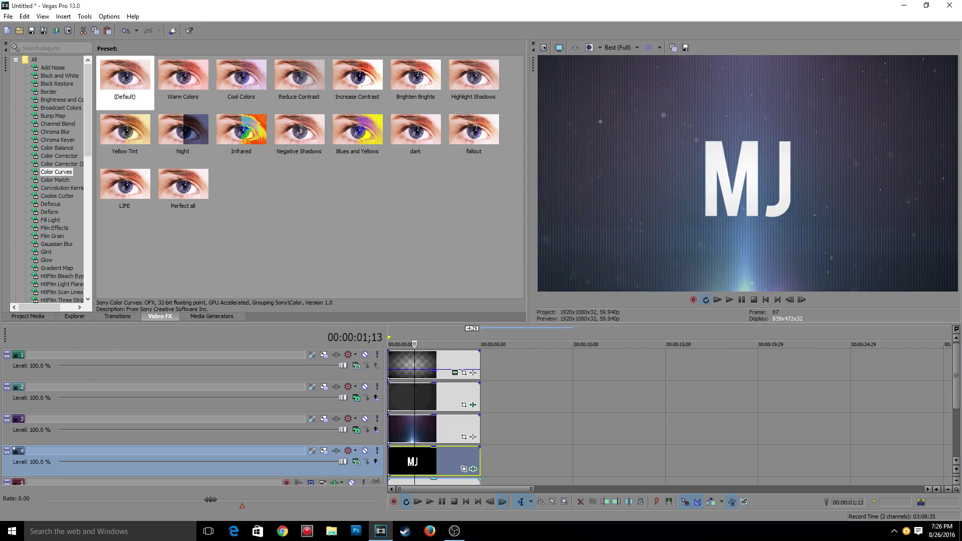
left_click(501, 501)
left_click(502, 501)
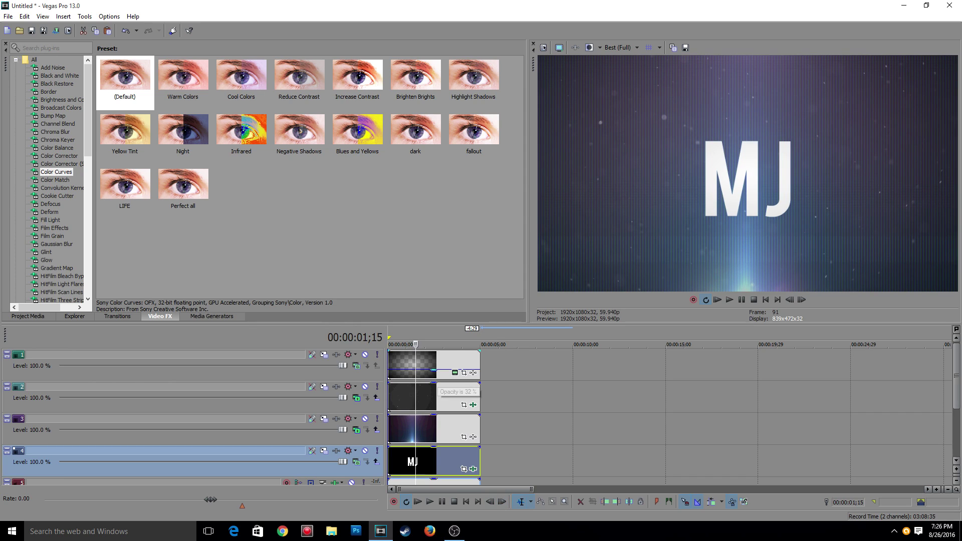
- Raise the opacity of the vignette event on track 1 and play back the composite from the start
left_click_drag(438, 370, 438, 361)
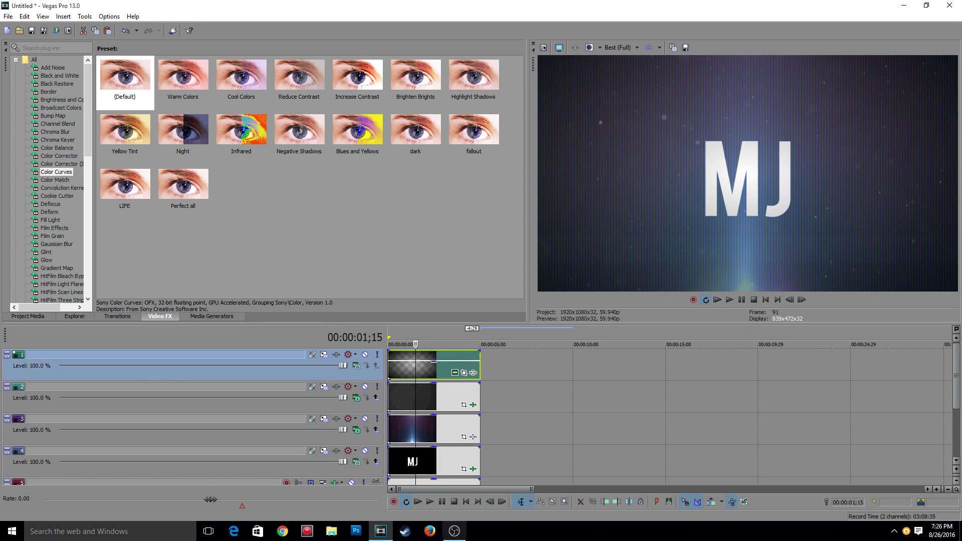
left_click(466, 502)
key("space")
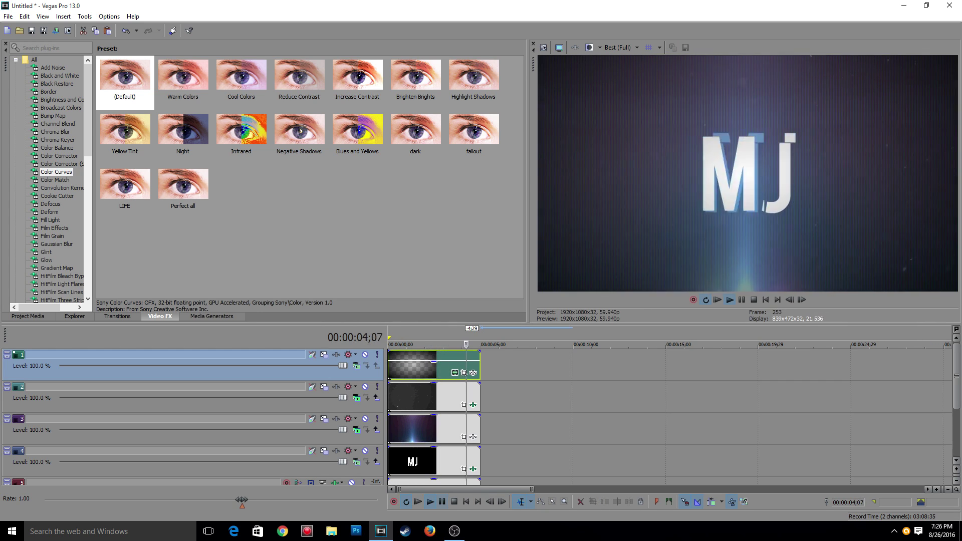
left_click(442, 502)
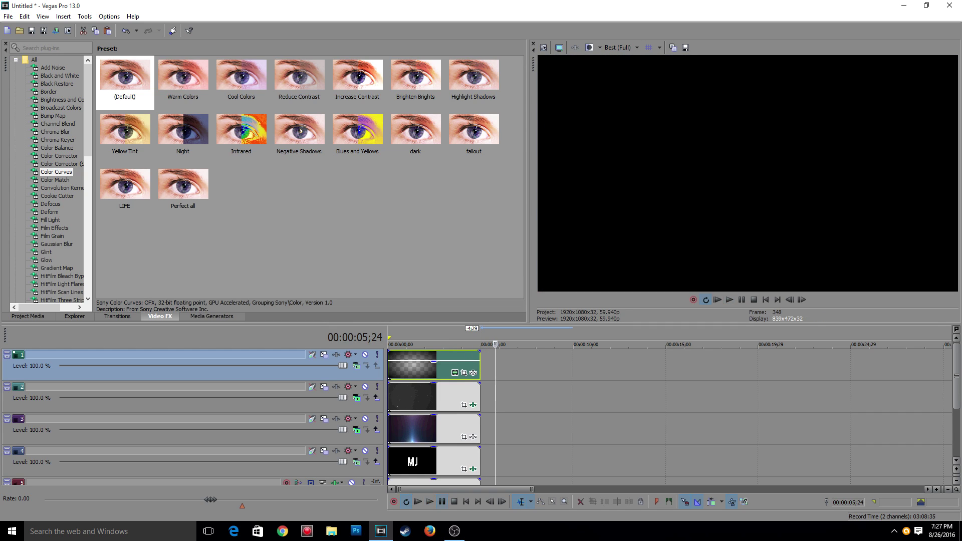
- Review the whole glitch intro by playing it twice from the start past the end of the clips
left_click(466, 502)
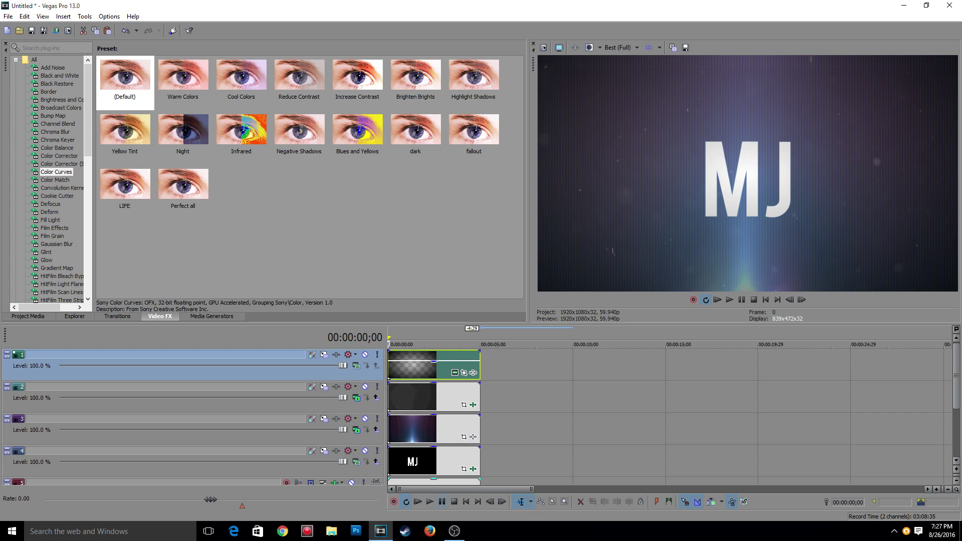
key("space")
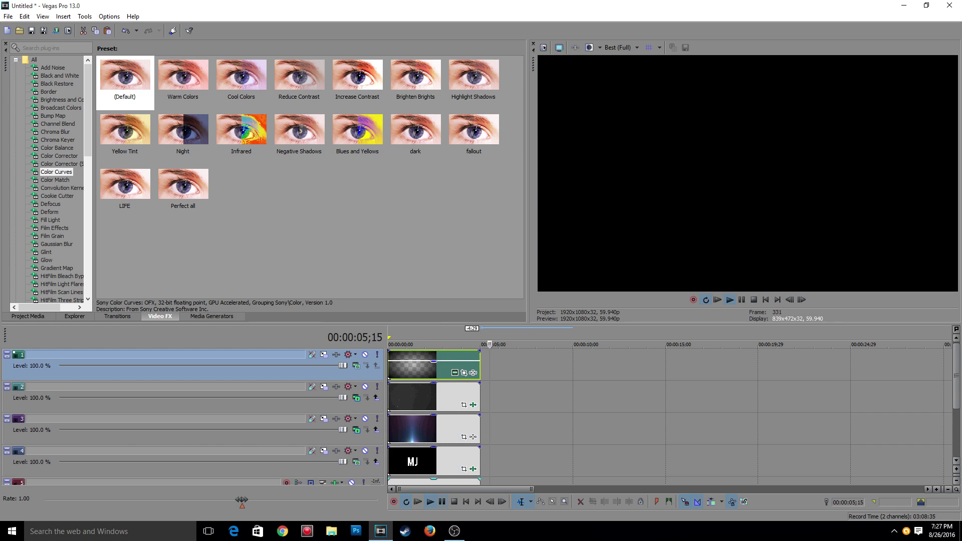
key("Return")
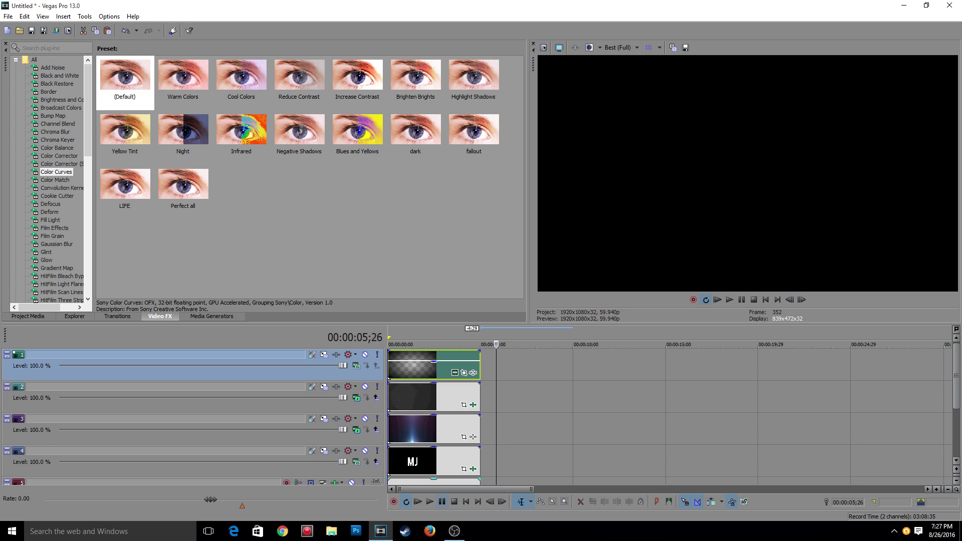
left_click(466, 501)
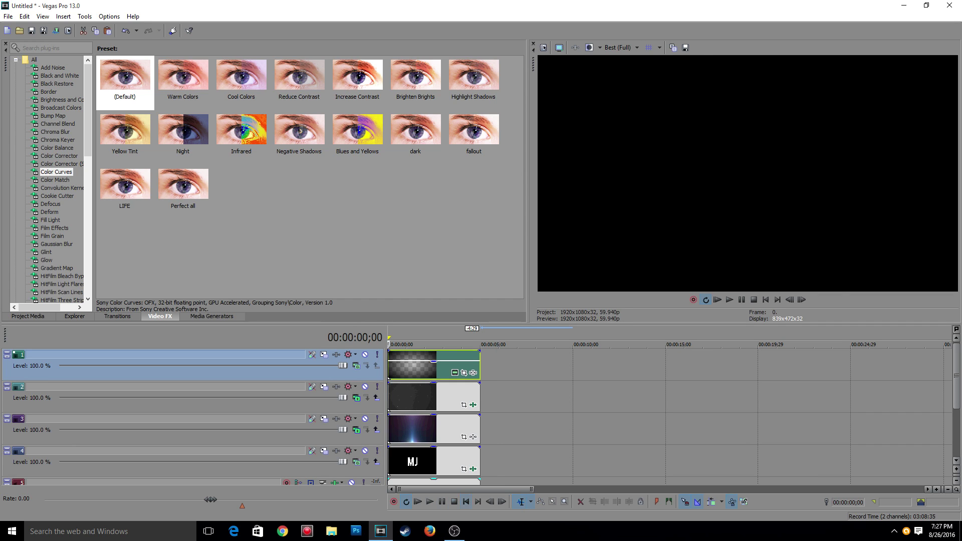
key("space")
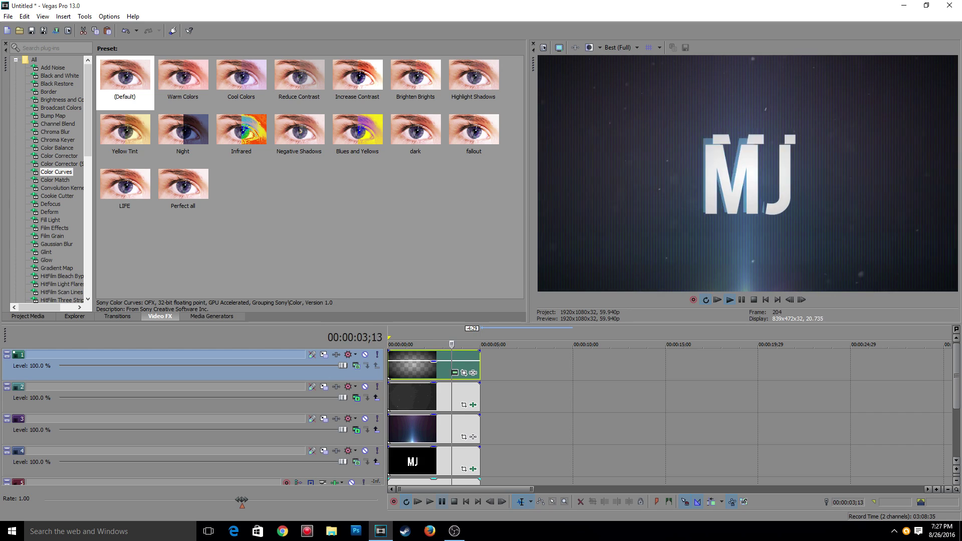
key("Return")
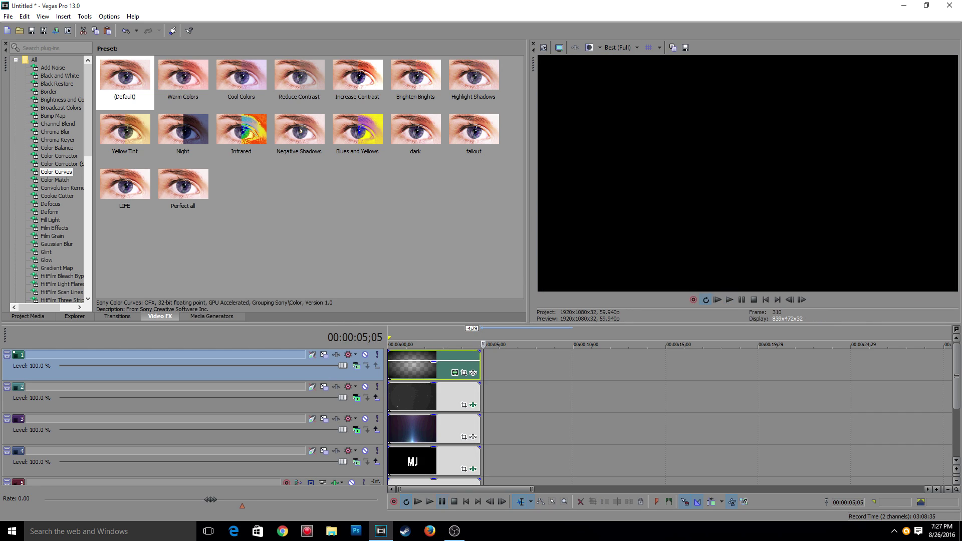
- Save the project to the Desktop as a Vegas Pro project file named Finished Intro
left_click(8, 17)
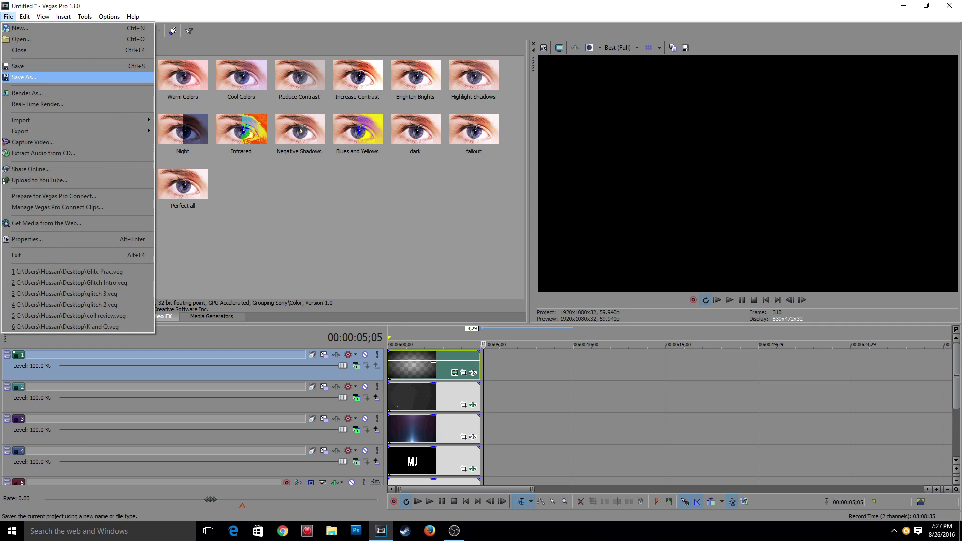
key("Return")
type("F")
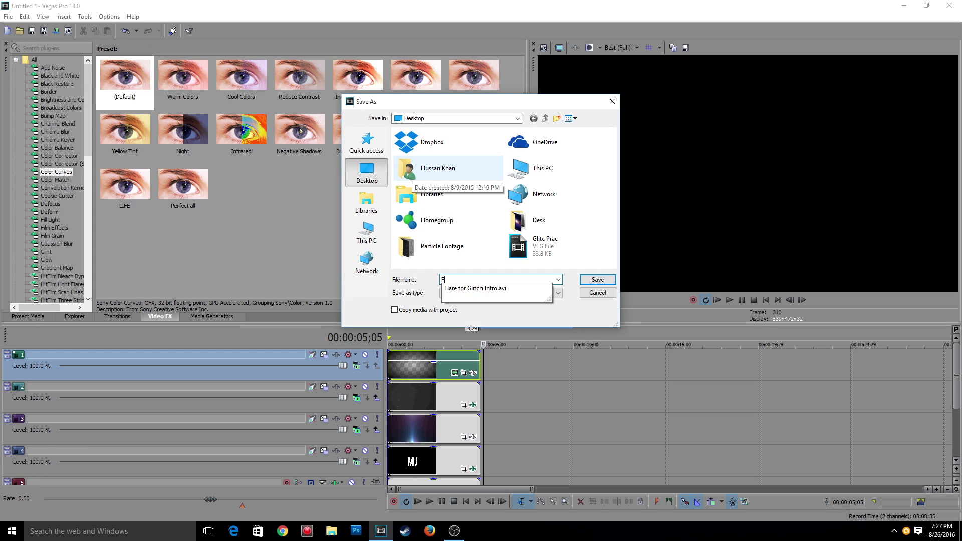
type("l")
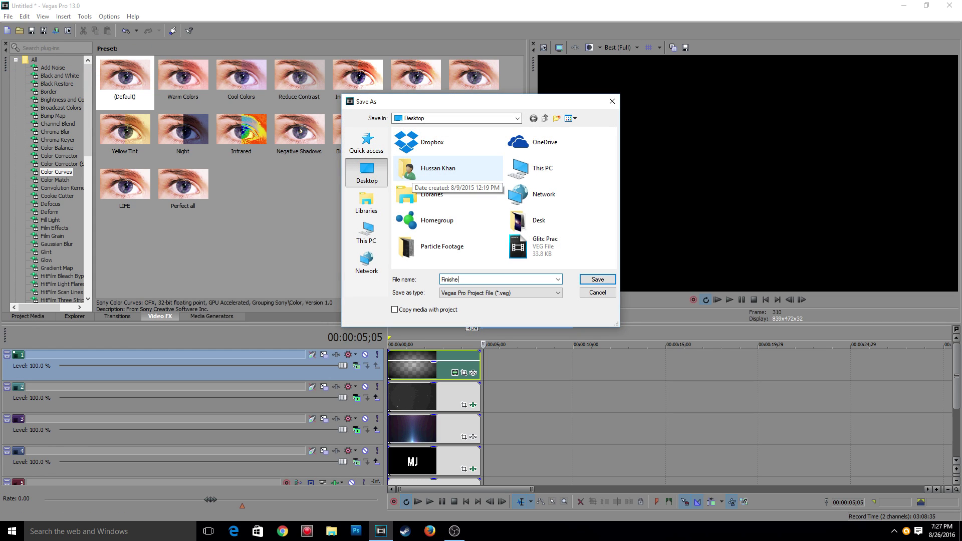
type("nished Intro")
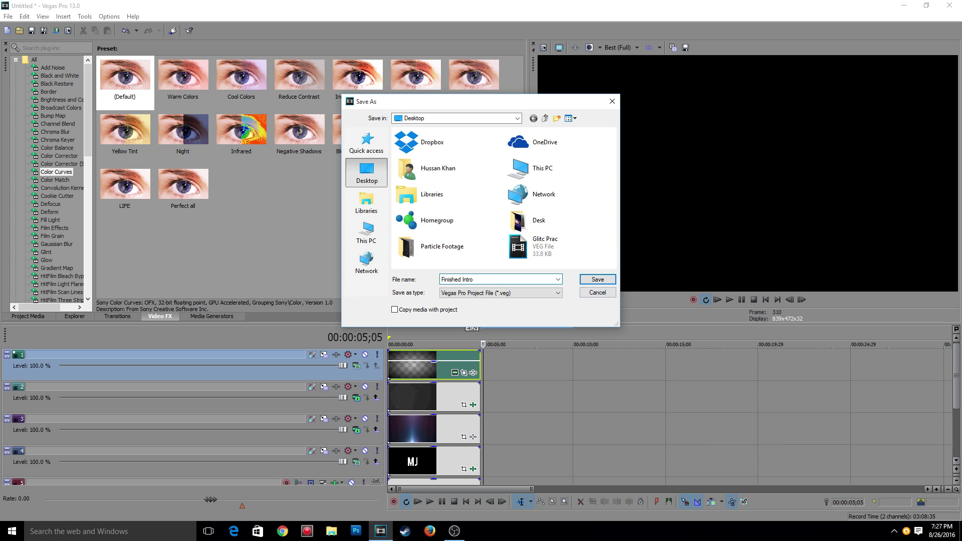
key("Return")
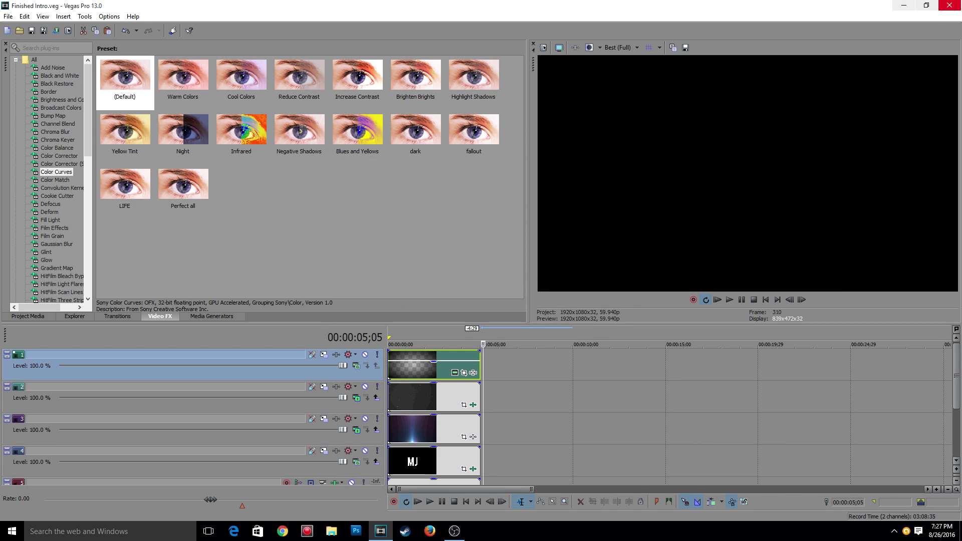
- Close Vegas Pro and move the Flare for Glitch Intro and diuhsfapuadfgib videos below Finished Intro in the desktop's icon column
left_click(949, 5)
left_click_drag(247, 125, 20, 334)
left_click_drag(792, 131, 18, 387)
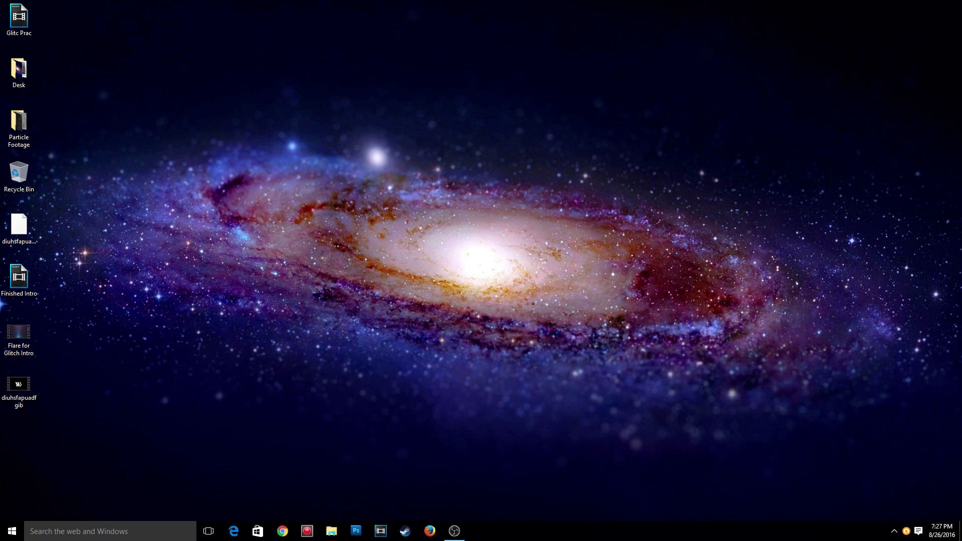